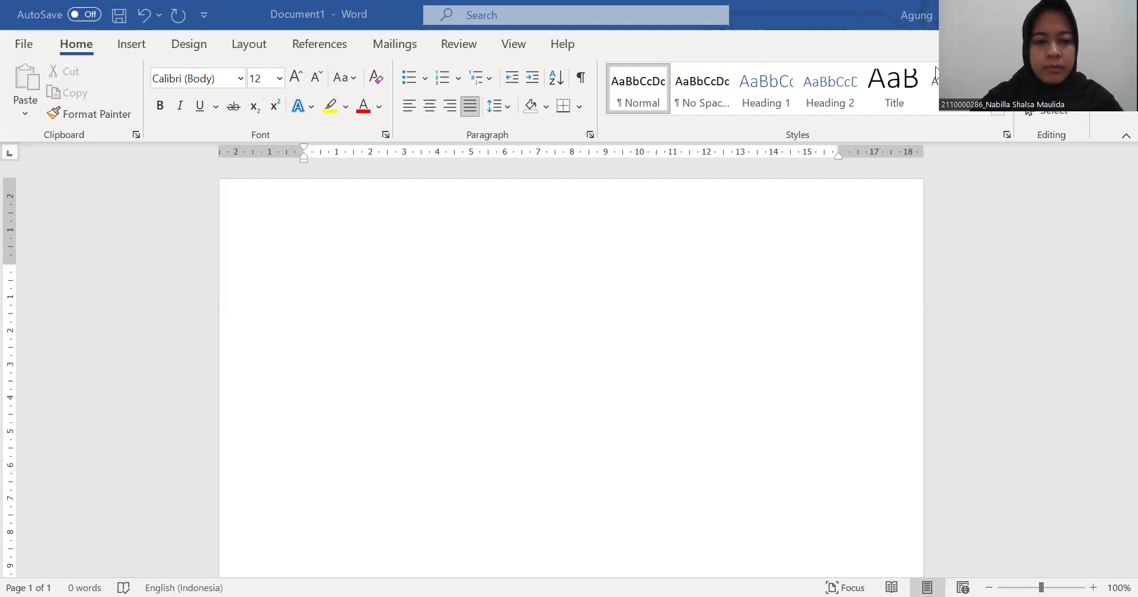
# Write the opening sentence "Pemberitaan Yang tidak berimbang dapat mendistorsi persepsi masyarakat terhadap consensus para ahli terhadap suatu isu."
pyautogui.write('pEMBERITAAN')
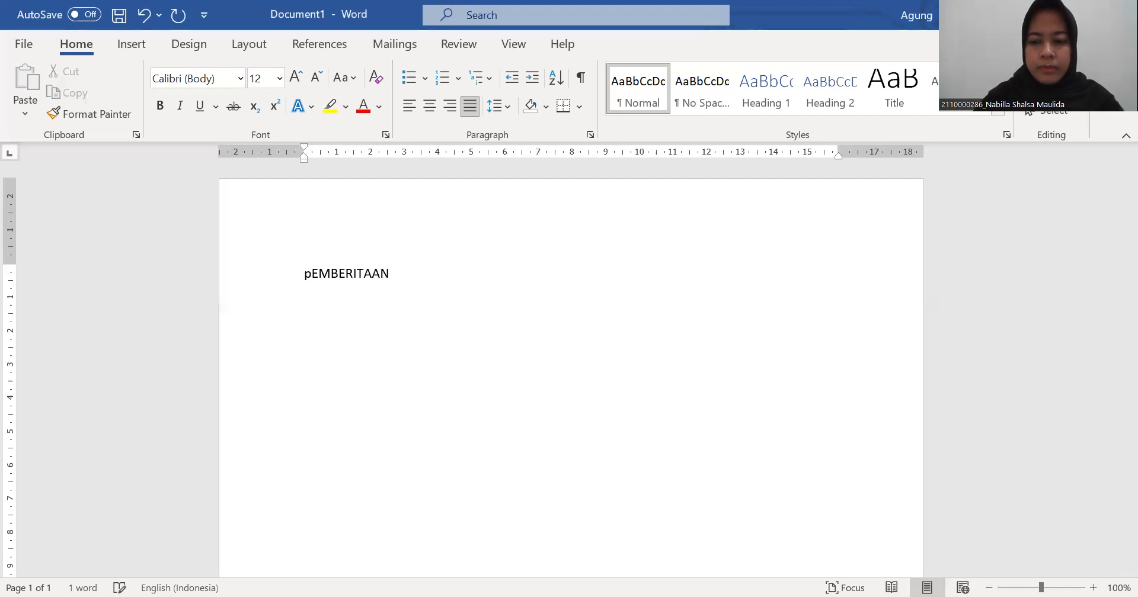
pyautogui.write(' Yang tida')
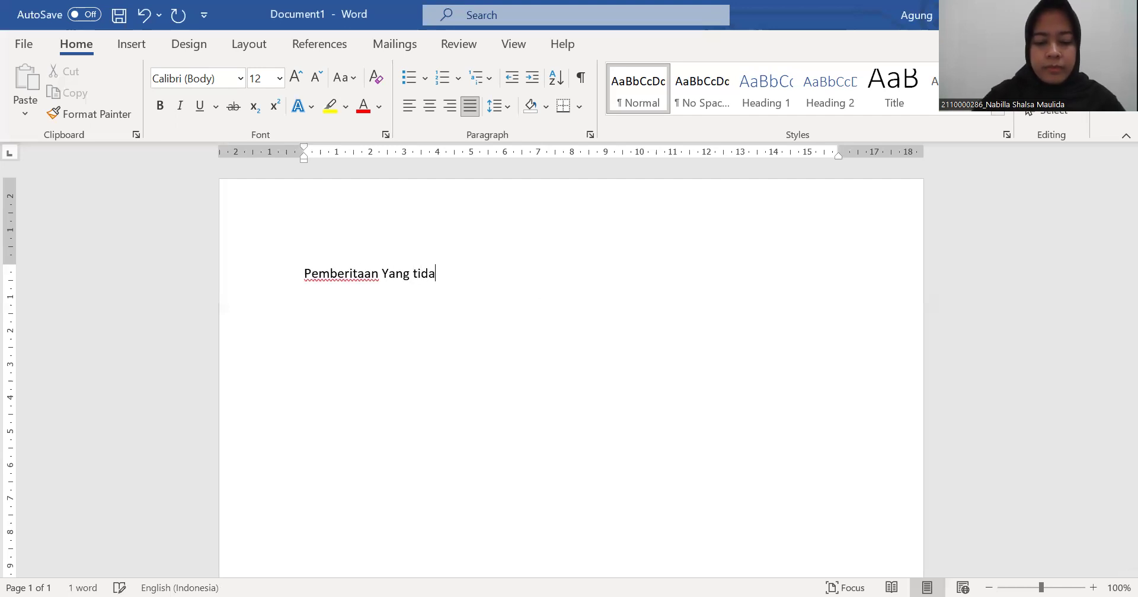
pyautogui.write('k berim')
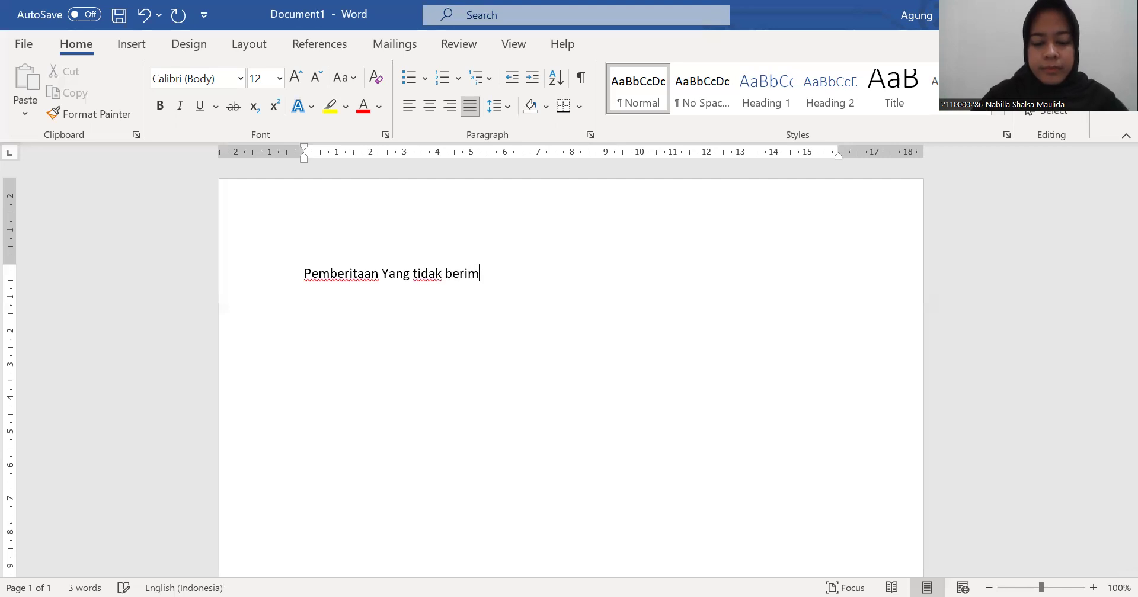
pyautogui.write('bang da')
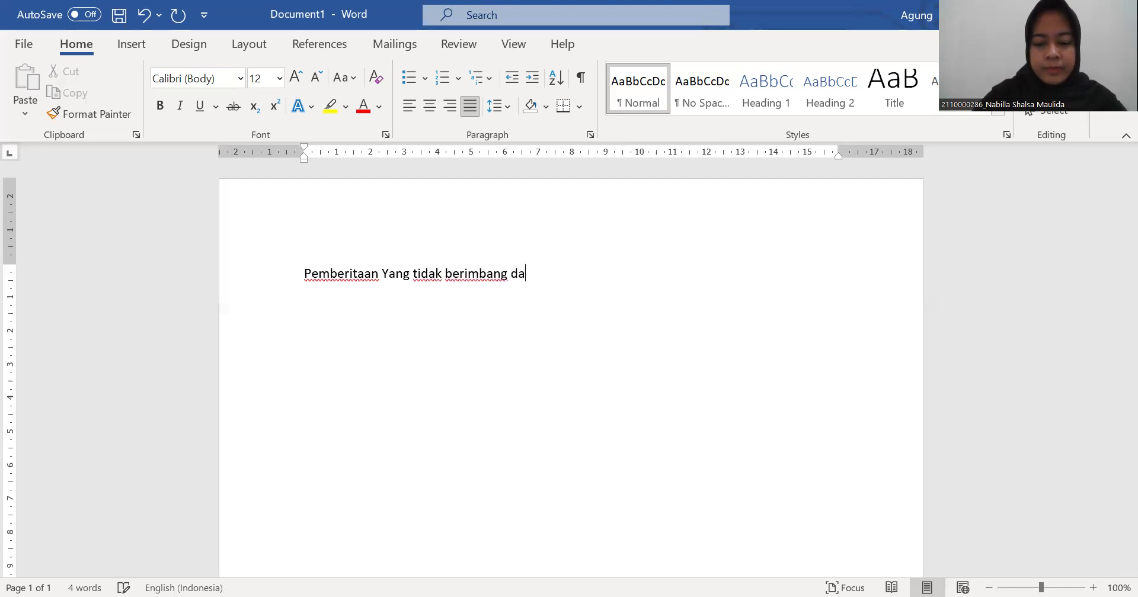
pyautogui.write('pat men')
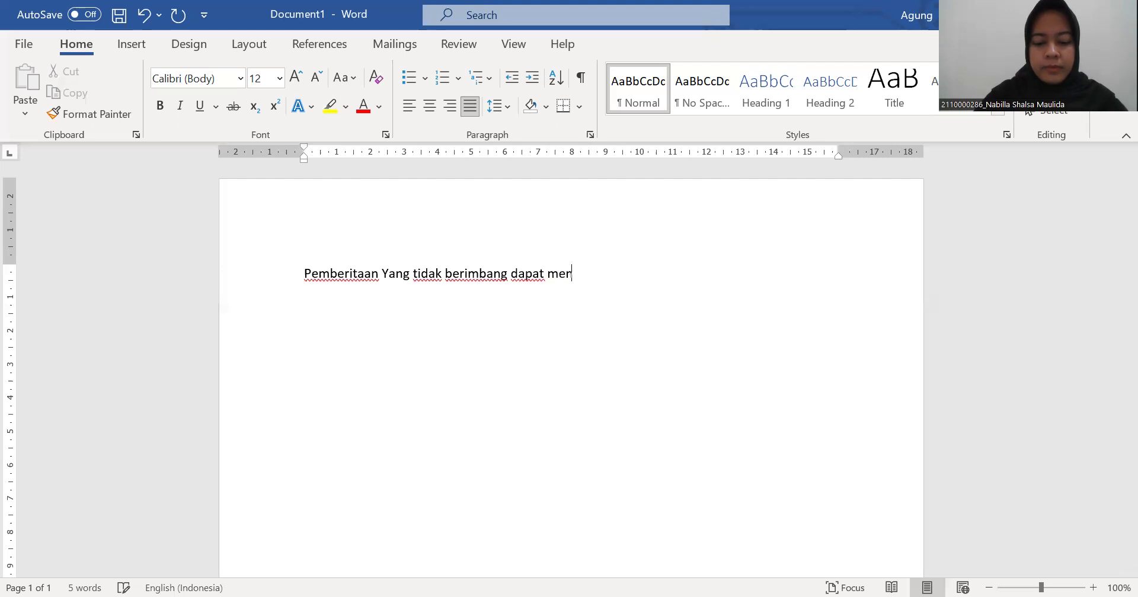
pyautogui.write('distor')
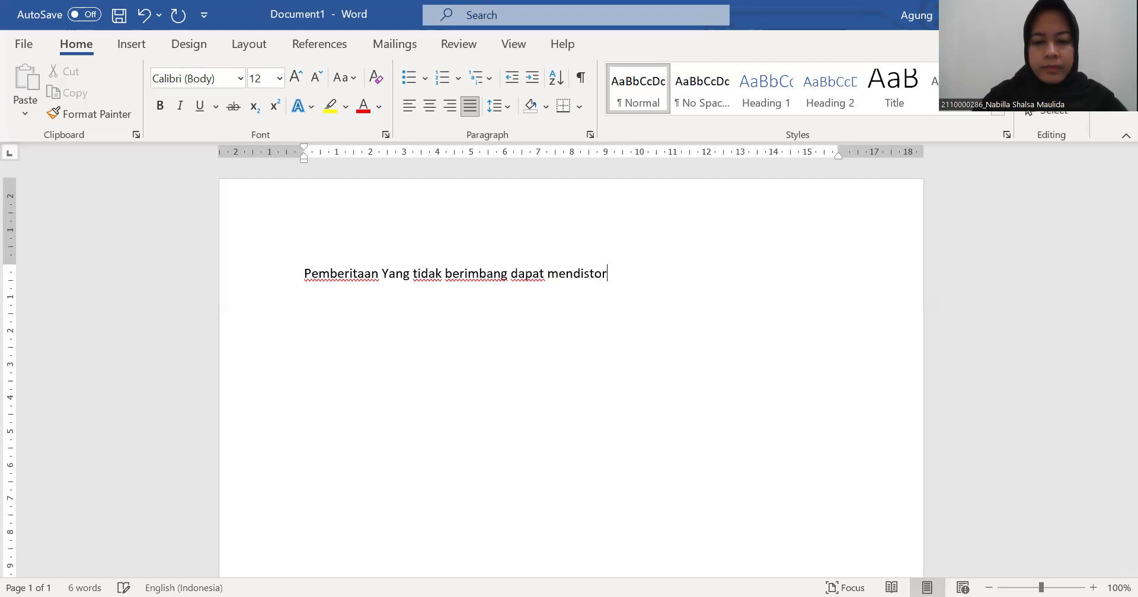
pyautogui.write('si p')
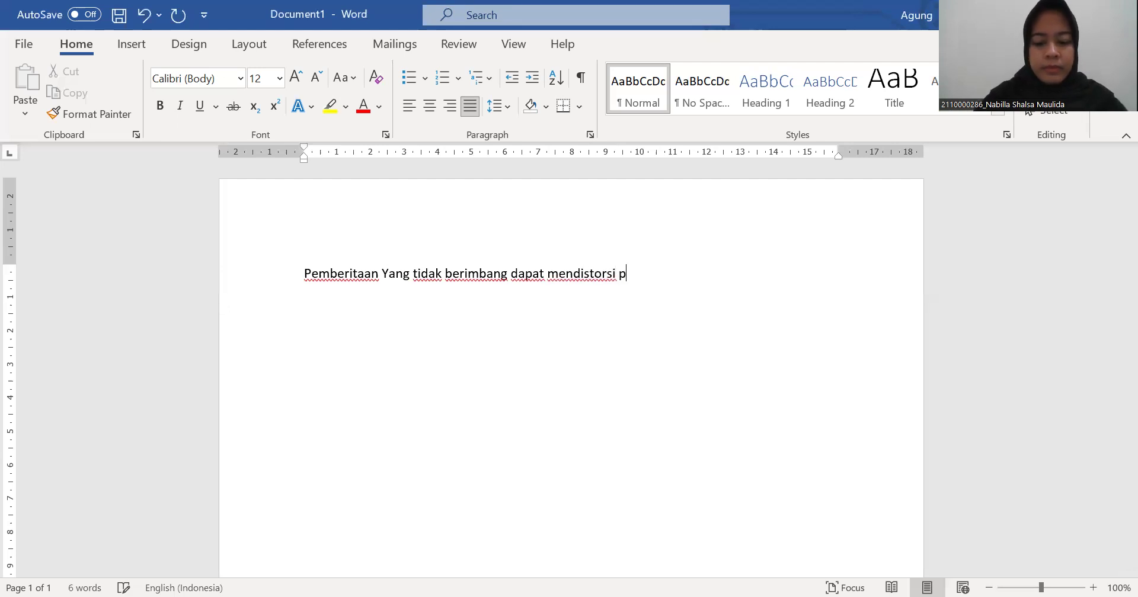
pyautogui.write('ersepsi')
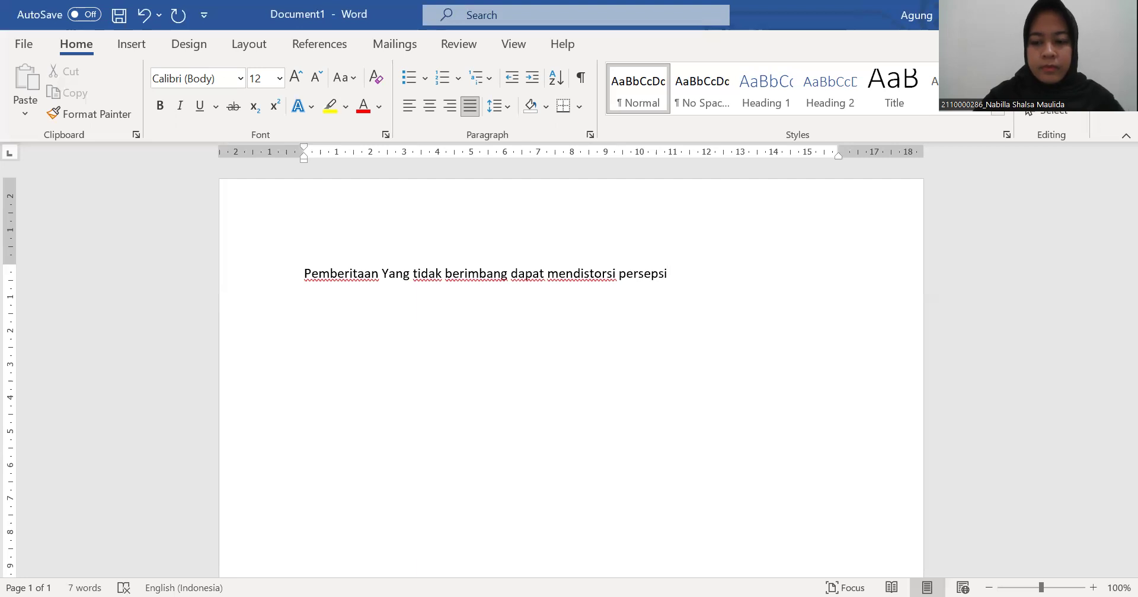
pyautogui.write(' masyaraka')
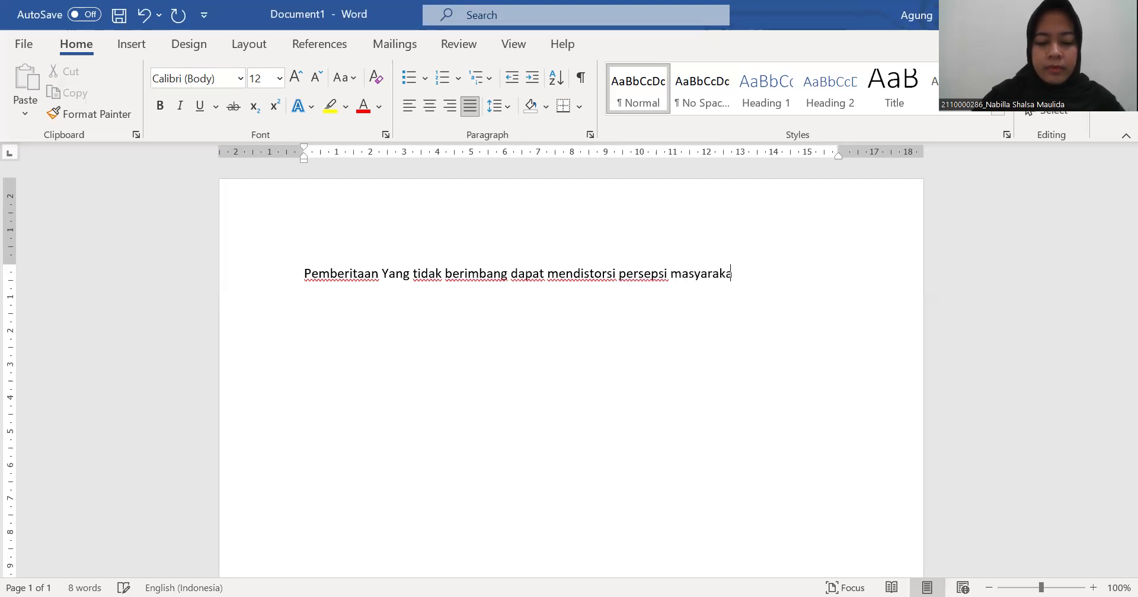
pyautogui.write('t ter')
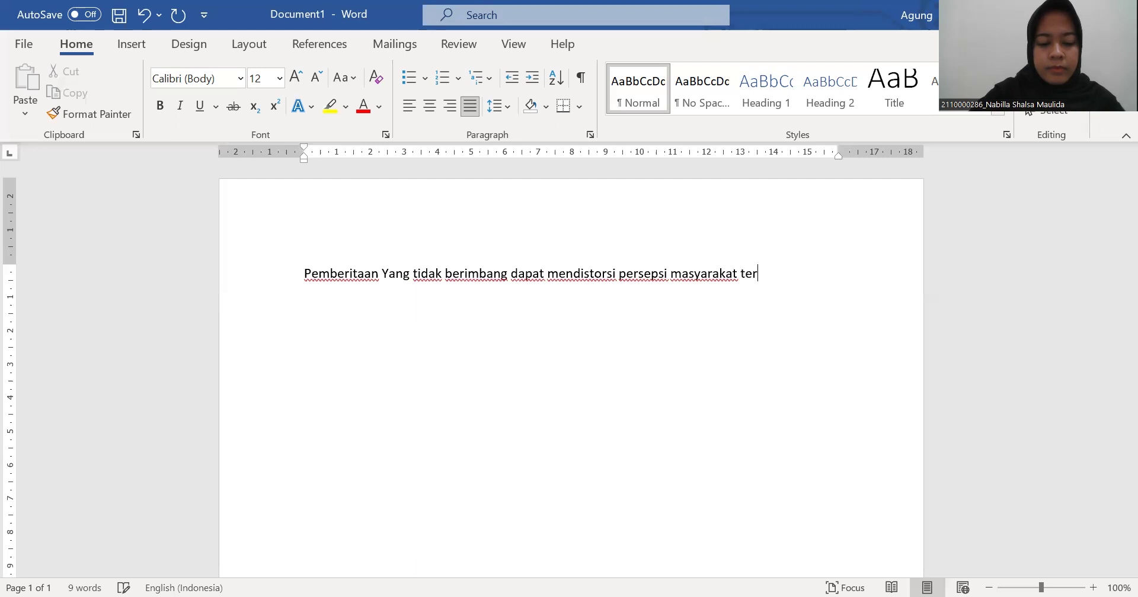
pyautogui.write('hadap ')
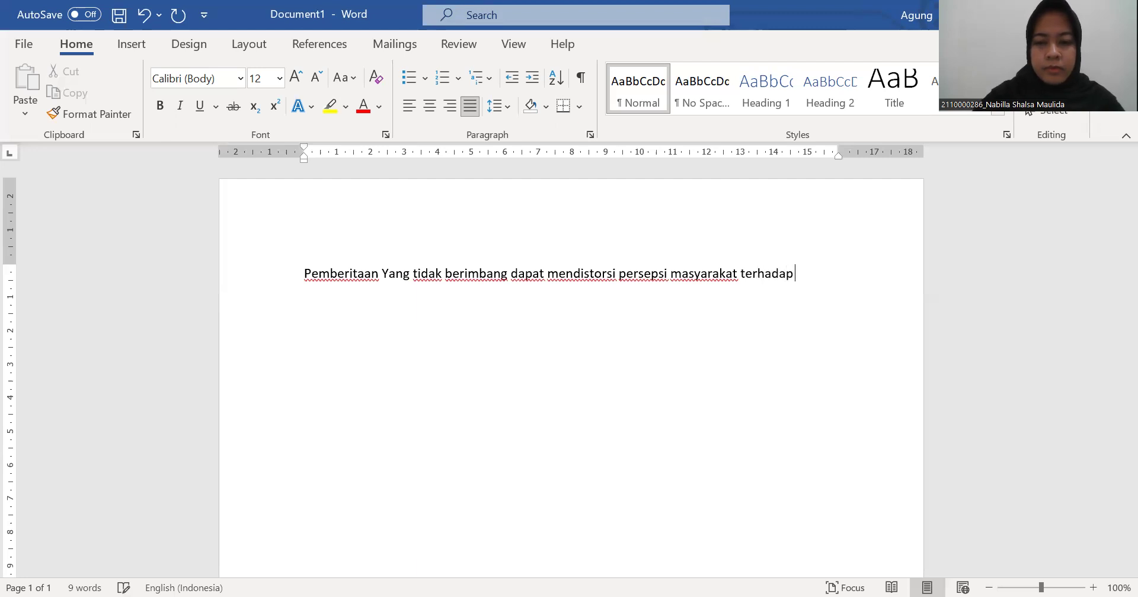
pyautogui.write('konsensus ')
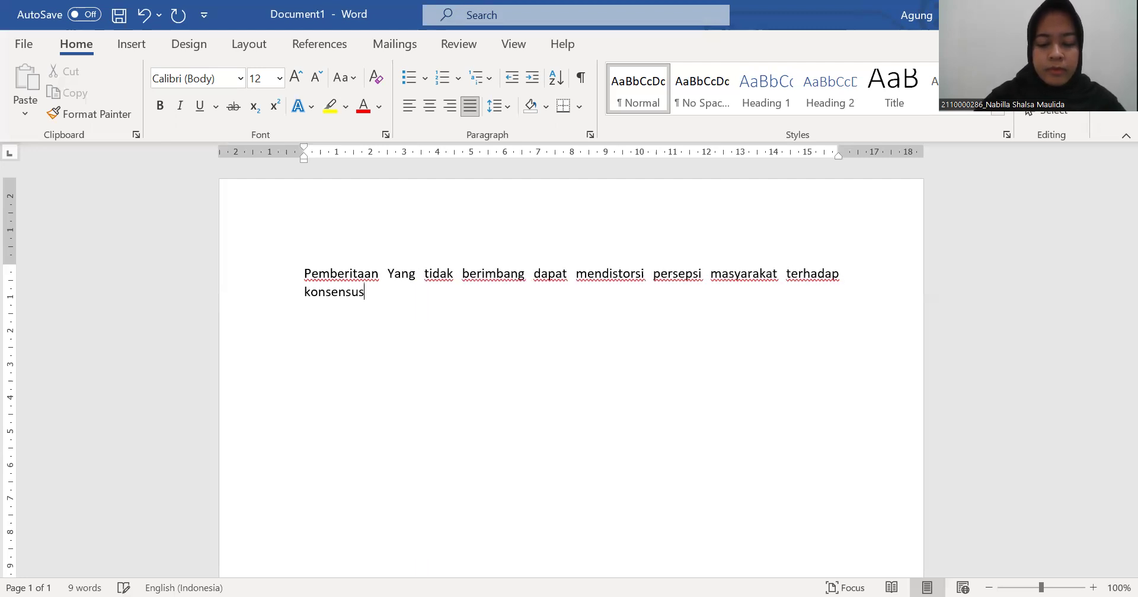
pyautogui.write('paraa')
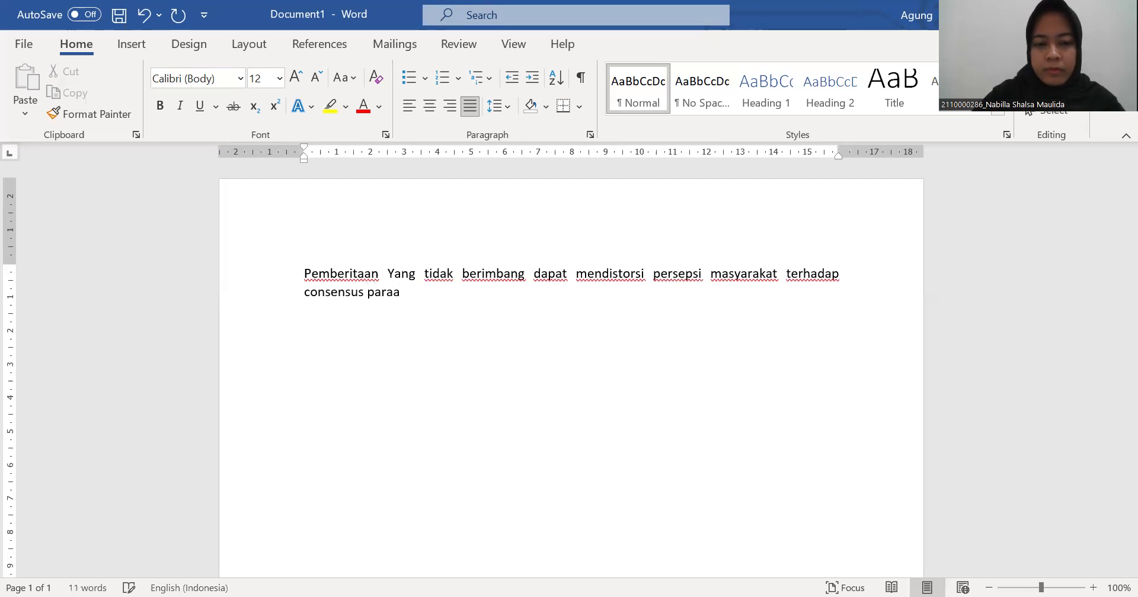
pyautogui.press('BackSpace')
pyautogui.write('a')
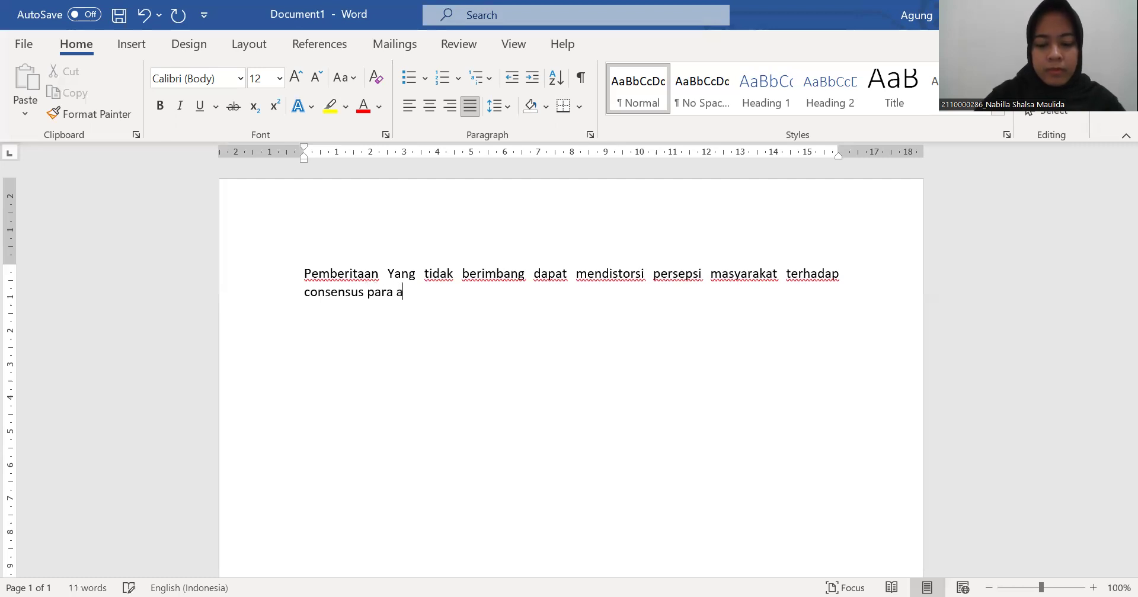
pyautogui.write('hli te')
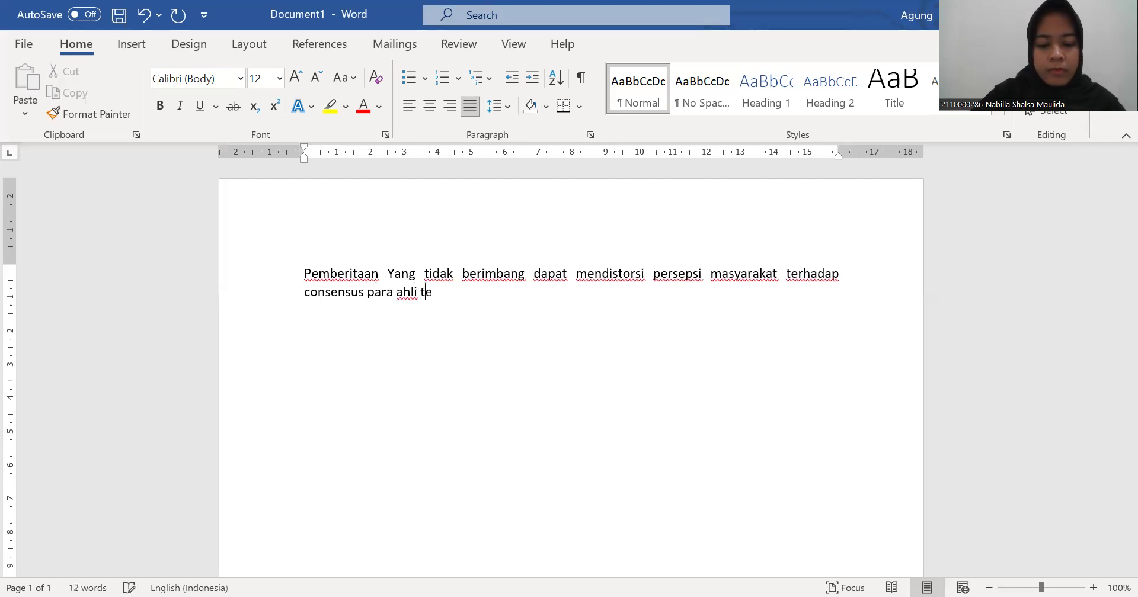
pyautogui.write('rhadap')
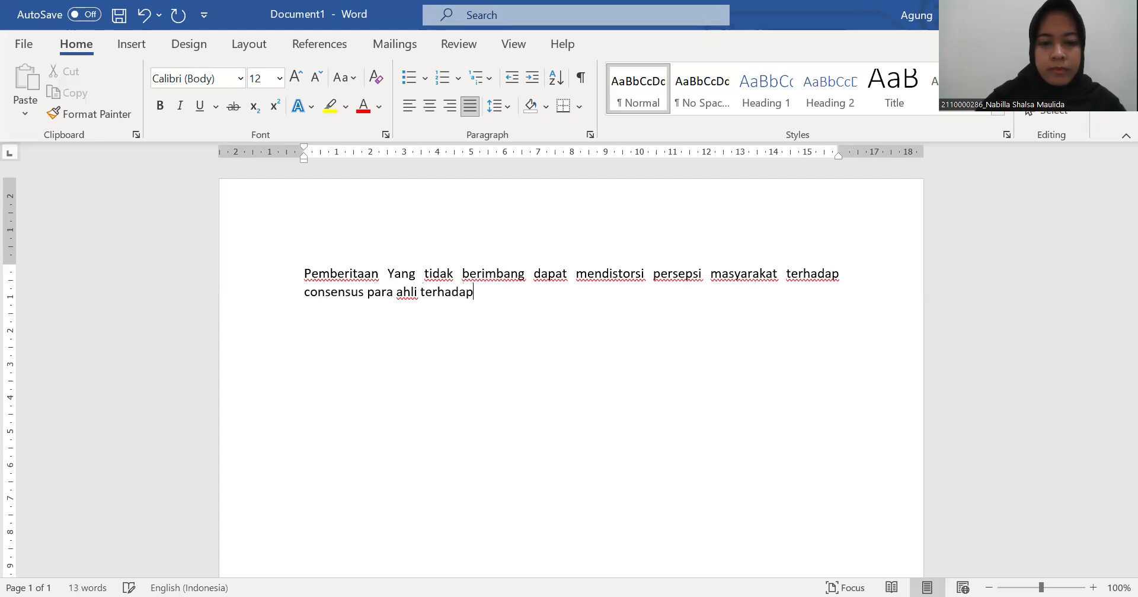
pyautogui.write(' suatu isu.')
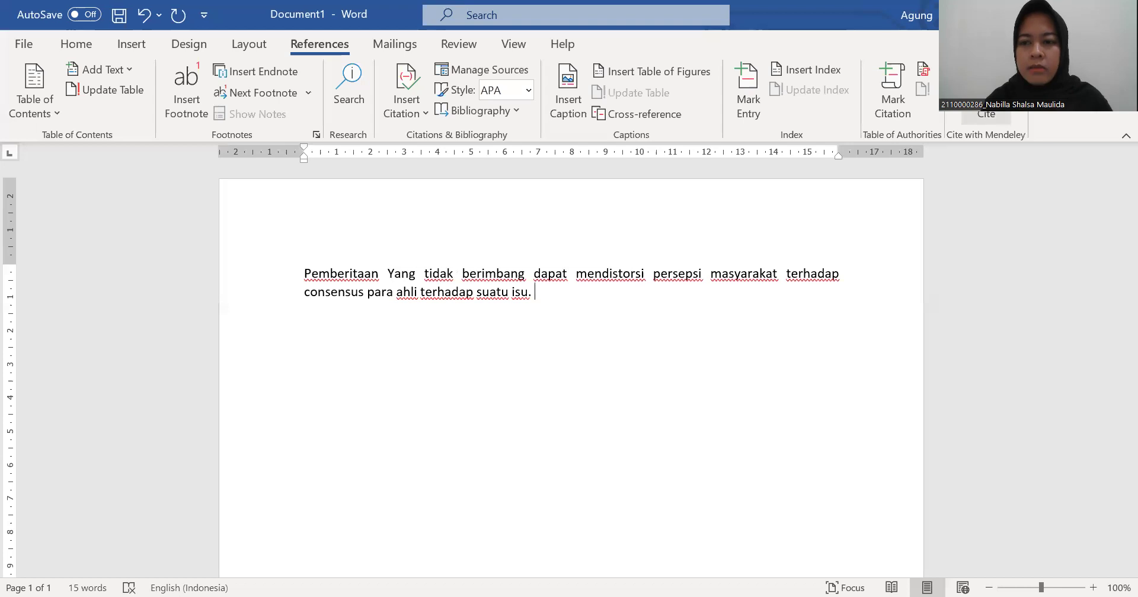
# Insert a Mendeley Cite citation after the sentence, using the first listed 2016 LITIGASI reference, "KEBIJAKAN PENEGAKAN HUKUM PERLINDUNGAN TERHADAP PEREMPUAN KORBAN KEKERASAN DALAM RUMAH TANGGA"
pyautogui.click(986, 114)
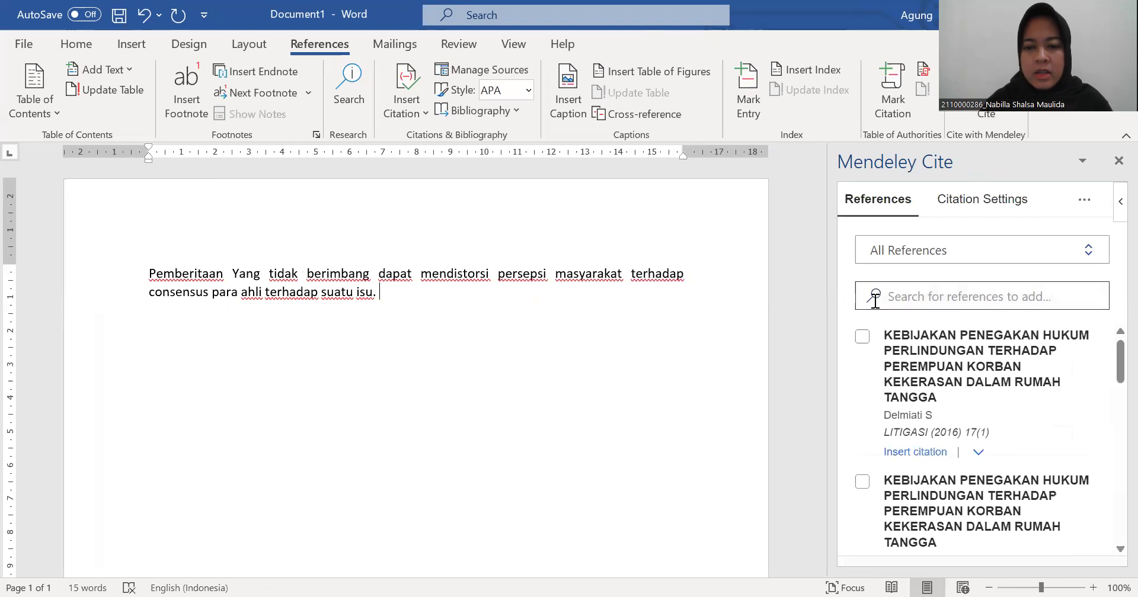
pyautogui.click(864, 338)
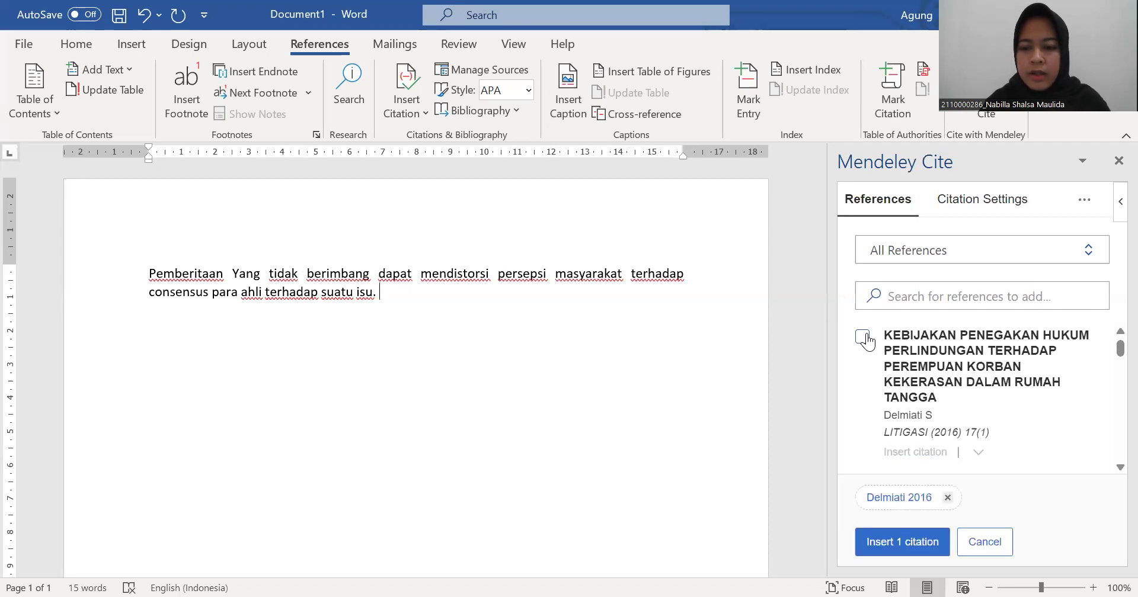
pyautogui.click(911, 543)
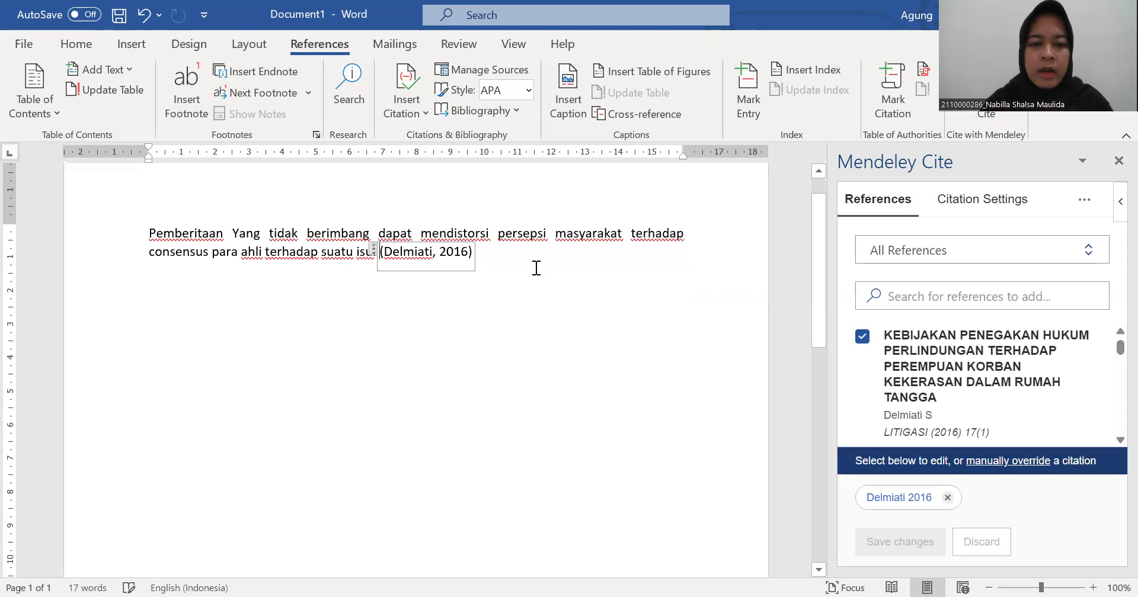
pyautogui.click(535, 268)
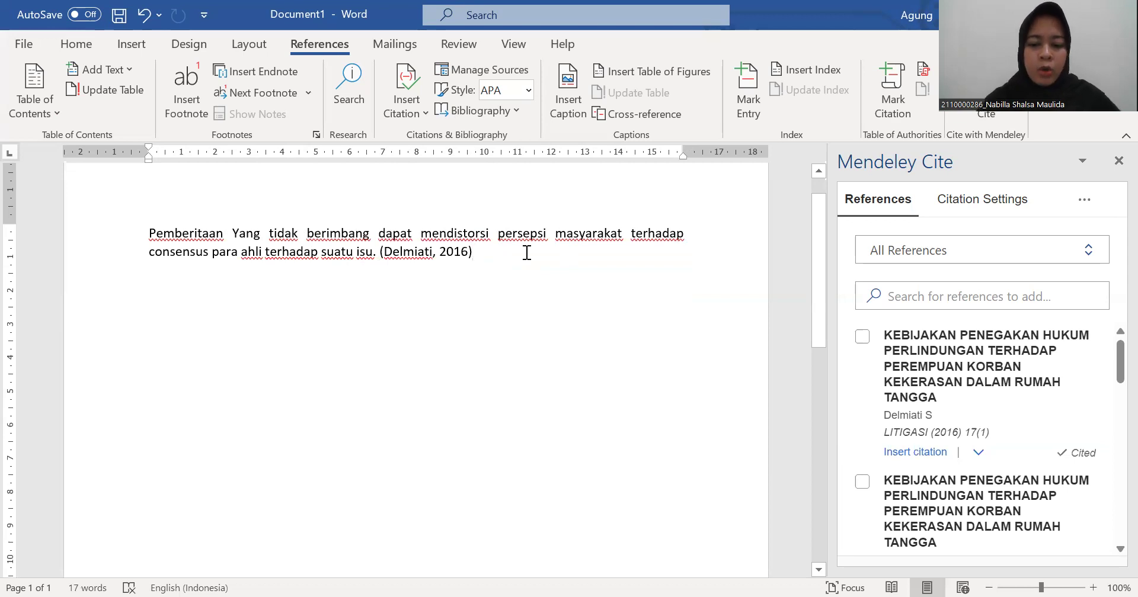
pyautogui.hotkey('ctrl', 'z')
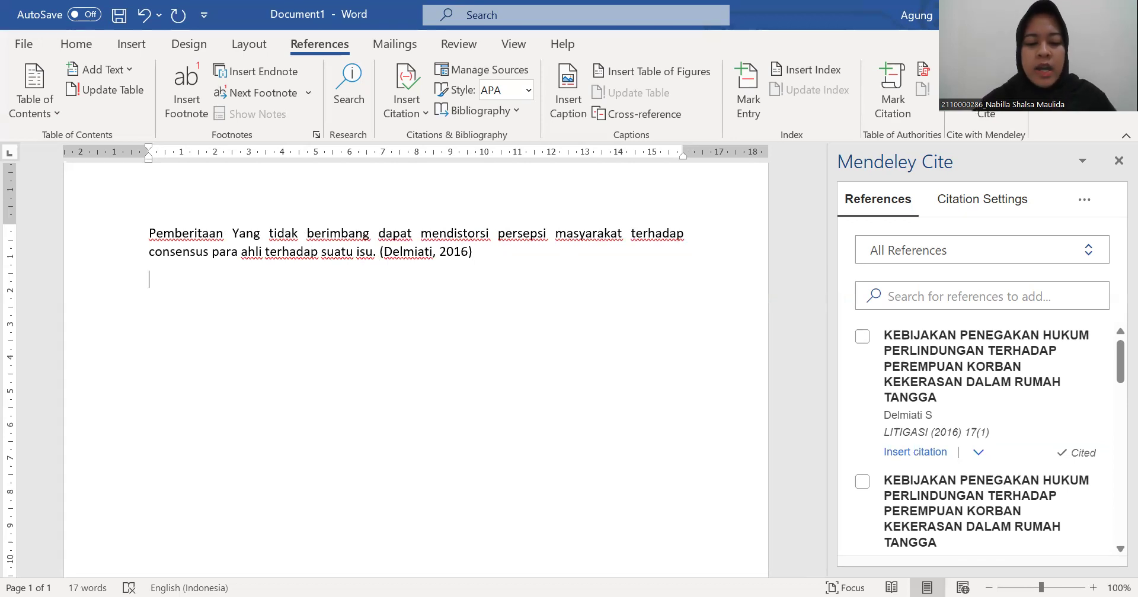
# Add a second paragraph with the cited author's first name followed by "(2021) mencatat bahaya pemberitaan yang tidak seimbang."
pyautogui.press('Return')
pyautogui.write('Nabi')
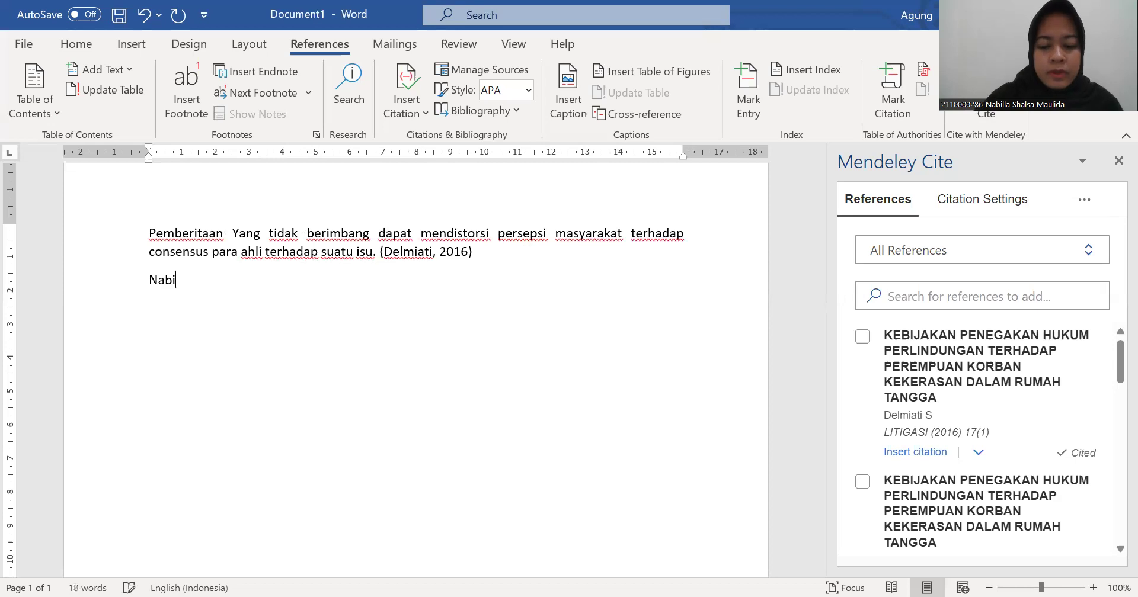
pyautogui.write('lla (202')
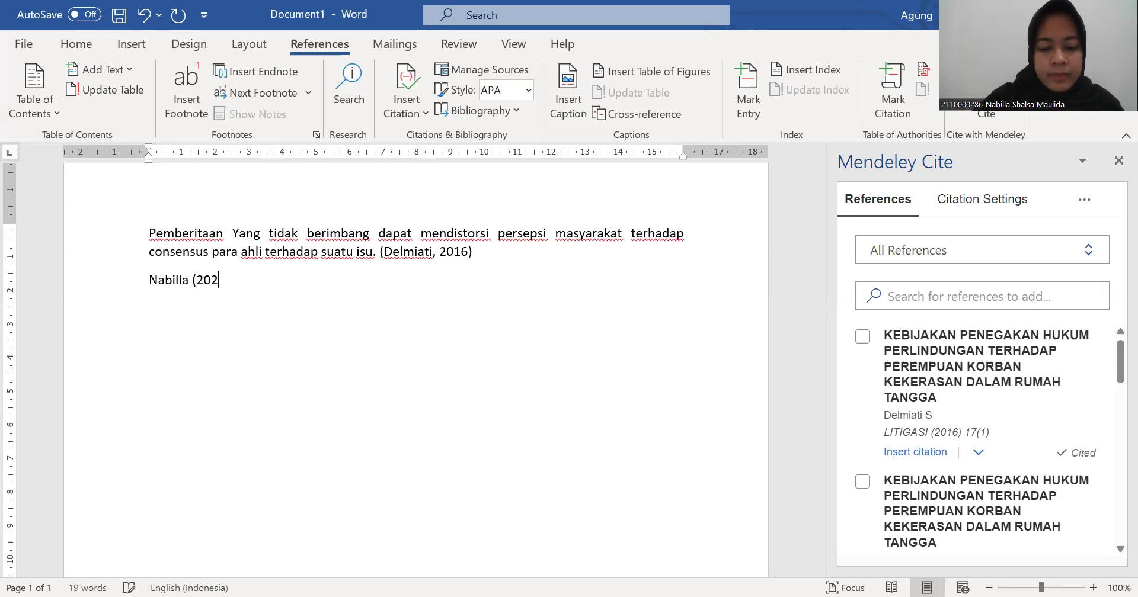
pyautogui.write('1)')
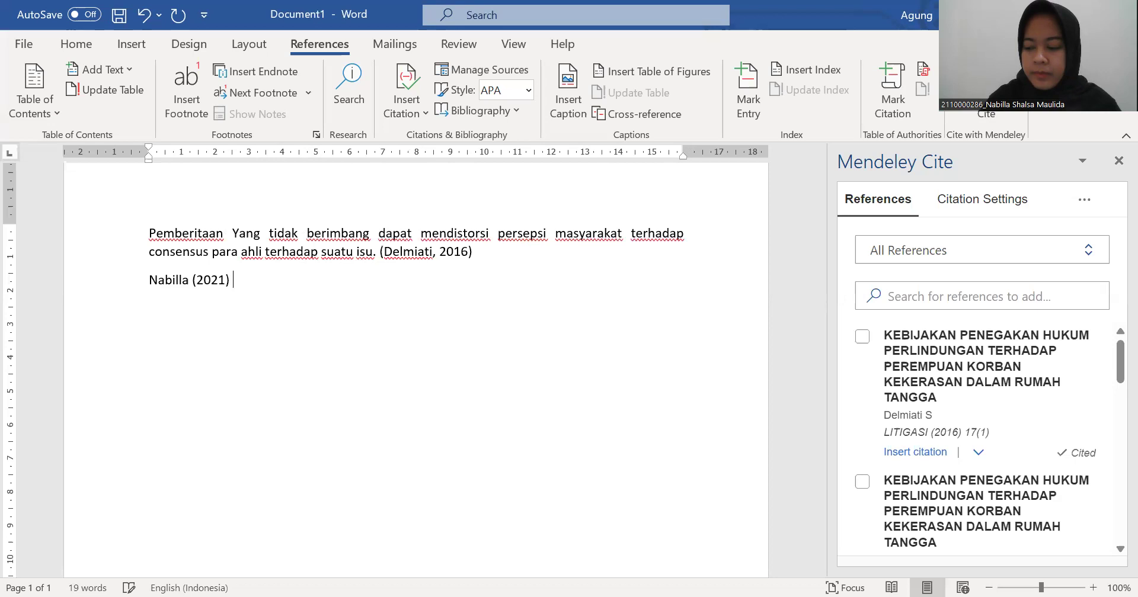
pyautogui.write(' mencatat bahw')
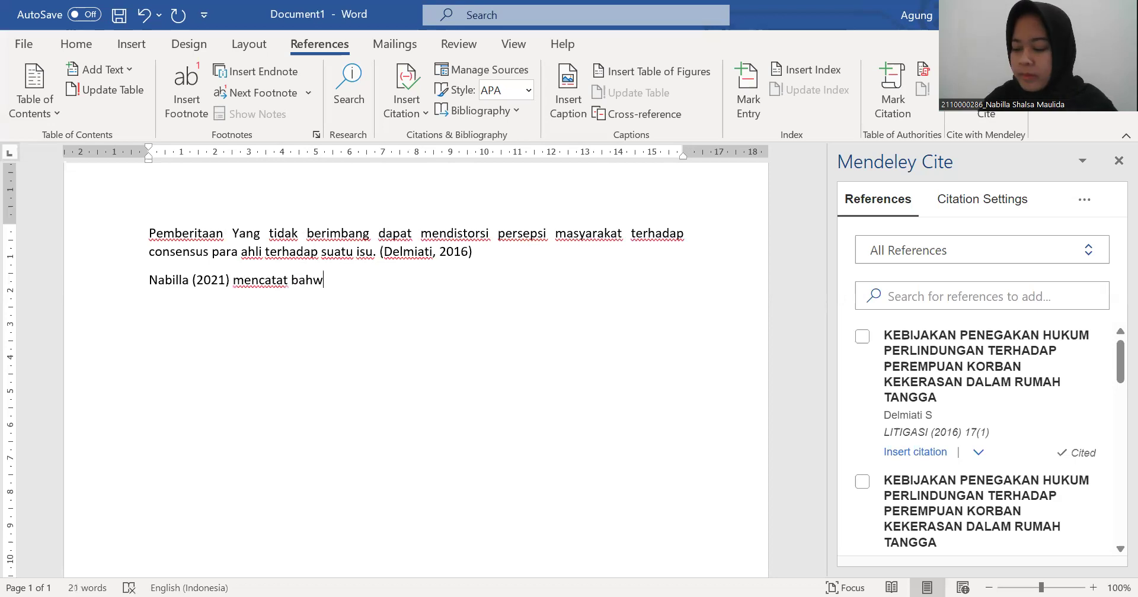
pyautogui.press('BackSpace')
pyautogui.write('aya')
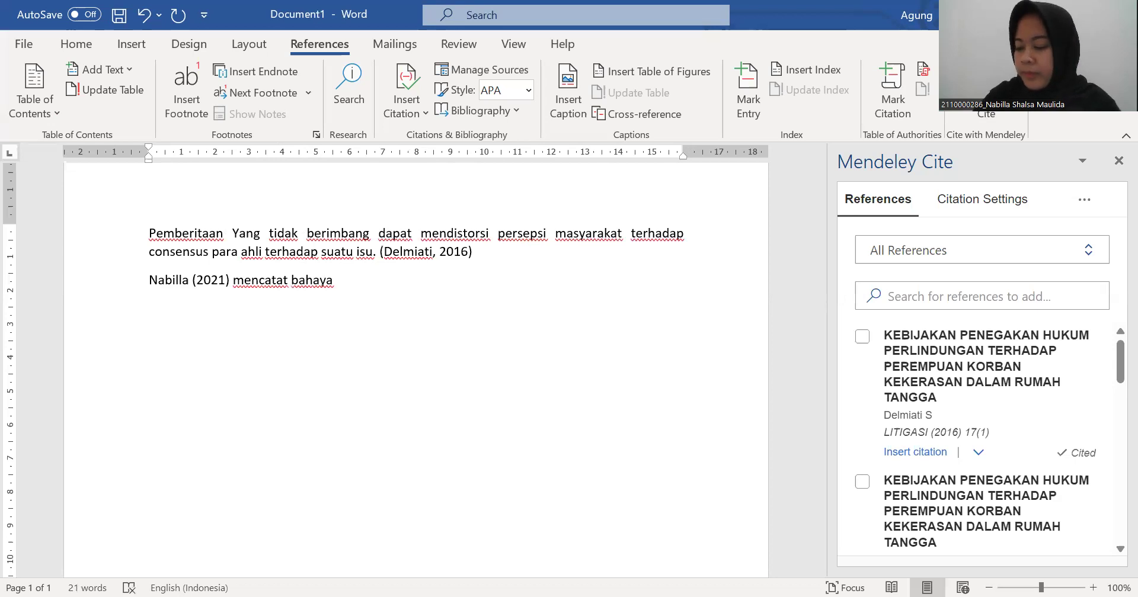
pyautogui.write(' pember')
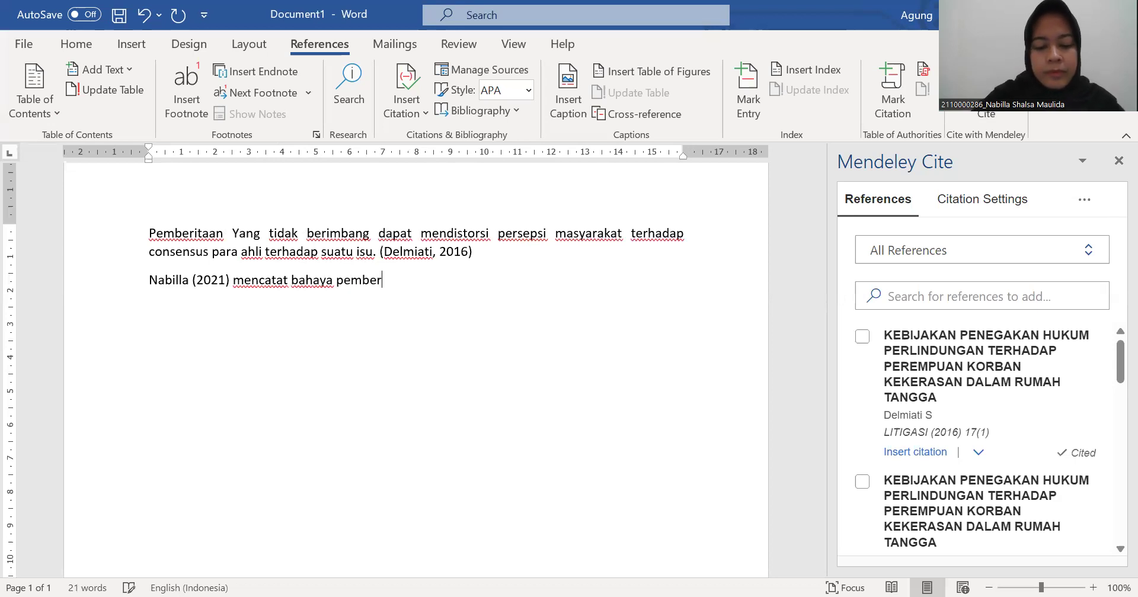
pyautogui.write('itaan yang')
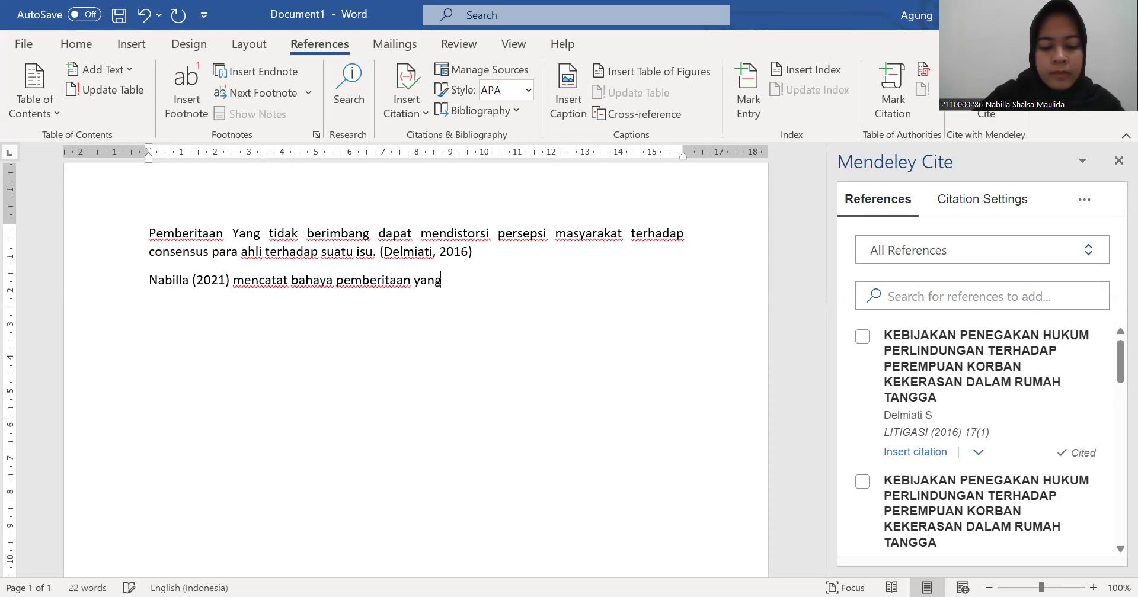
pyautogui.write(' tidak ')
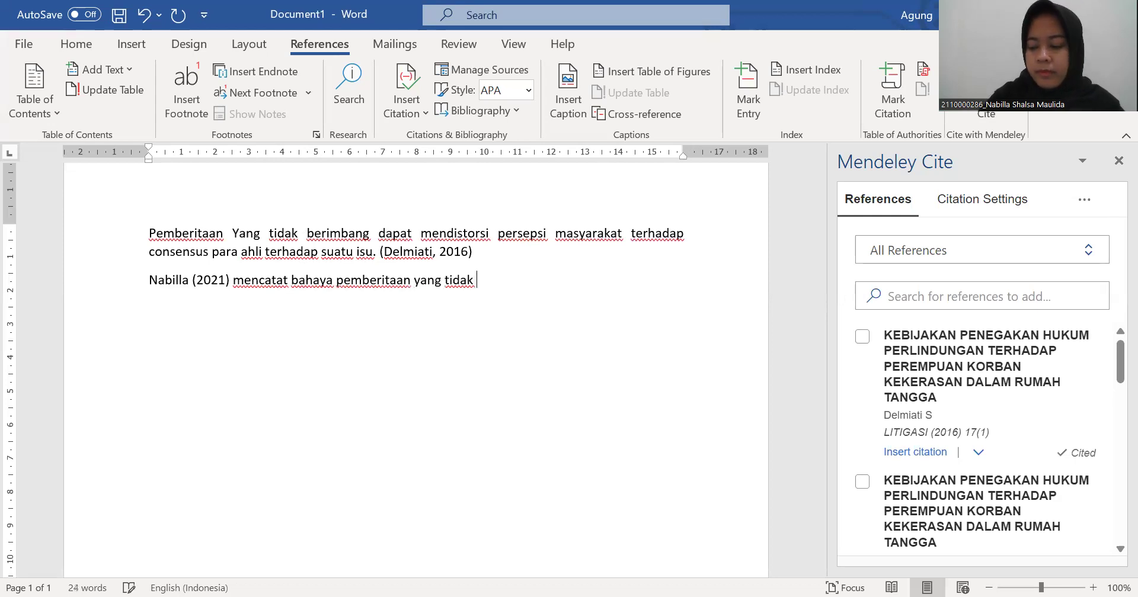
pyautogui.write('seimbang.')
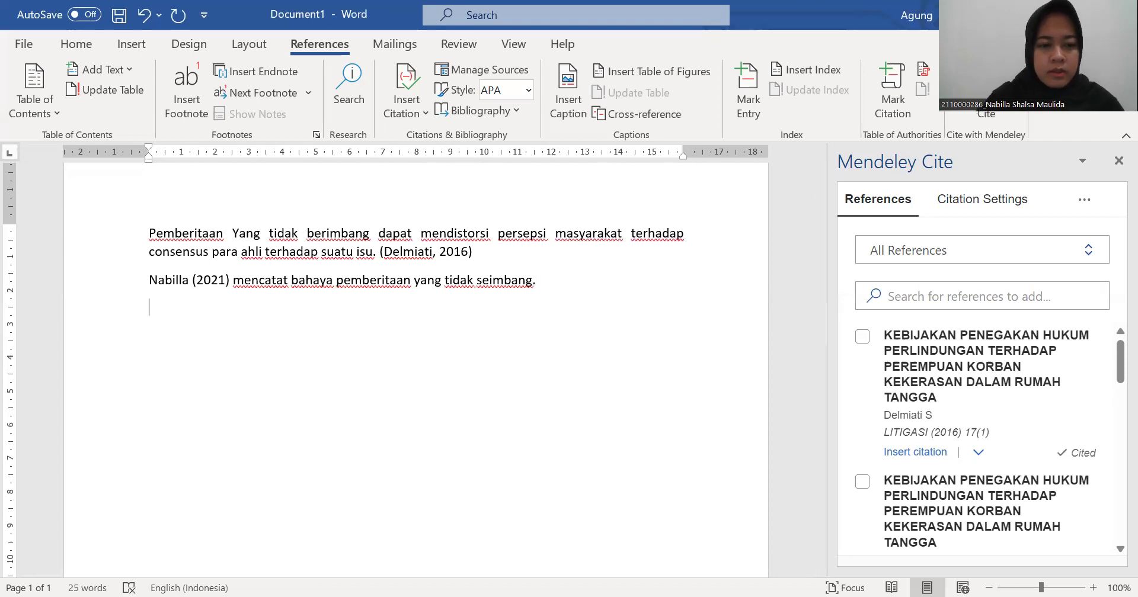
# Add a third paragraph reading "Pada tahun 2021," plus the second paragraph's author name and "mencatat bahwa pemberitaan yang tidak seimbang."
pyautogui.press('Return')
pyautogui.write('Pada tahun ')
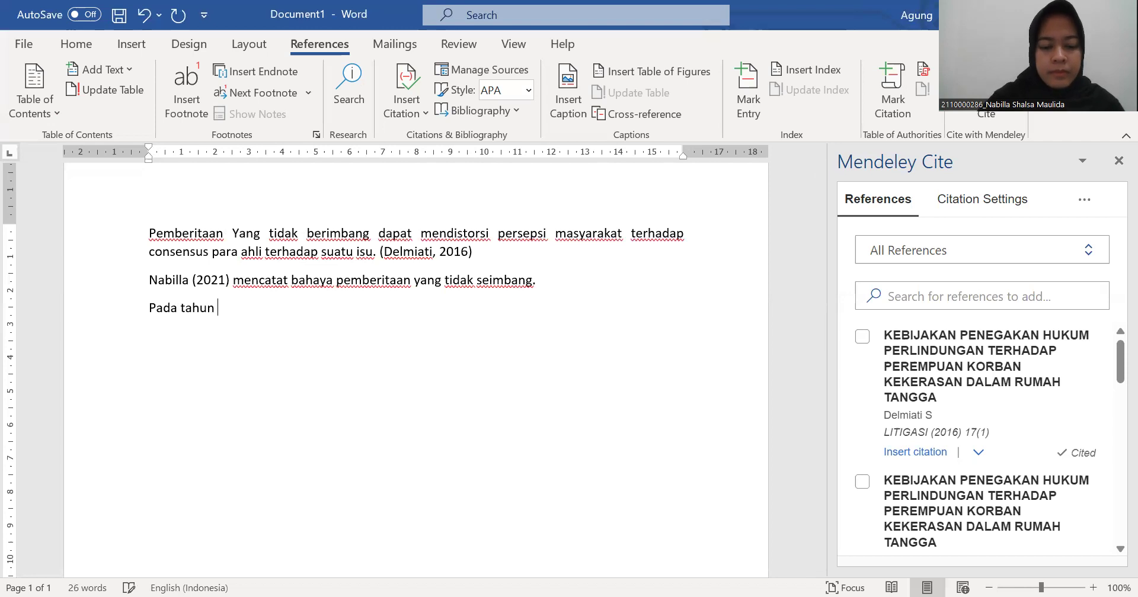
pyautogui.write('2021, N')
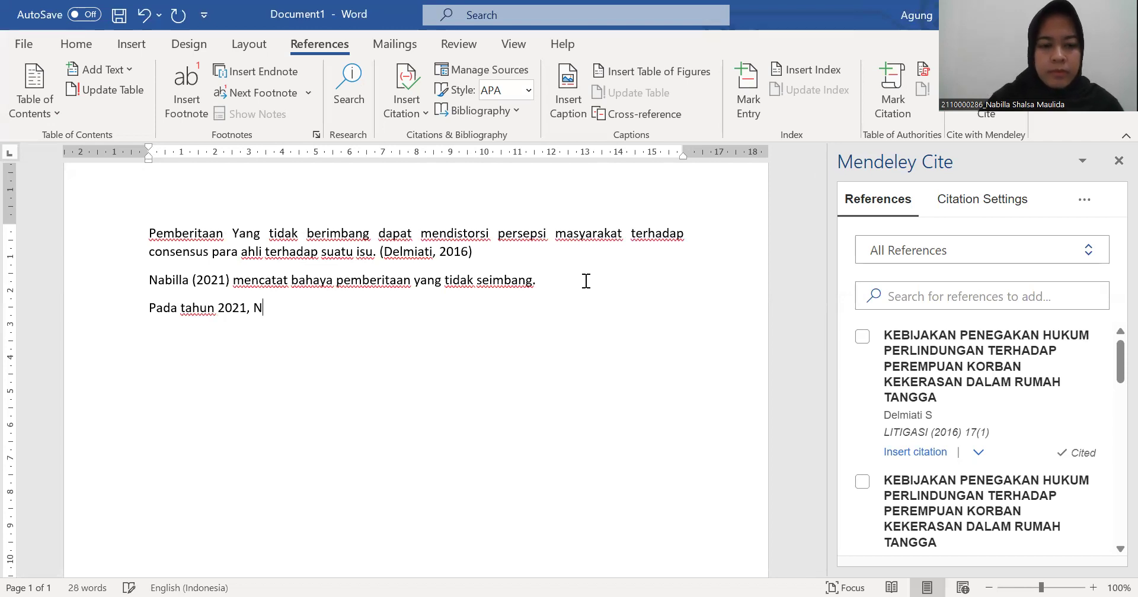
pyautogui.write('abilla mencatat ')
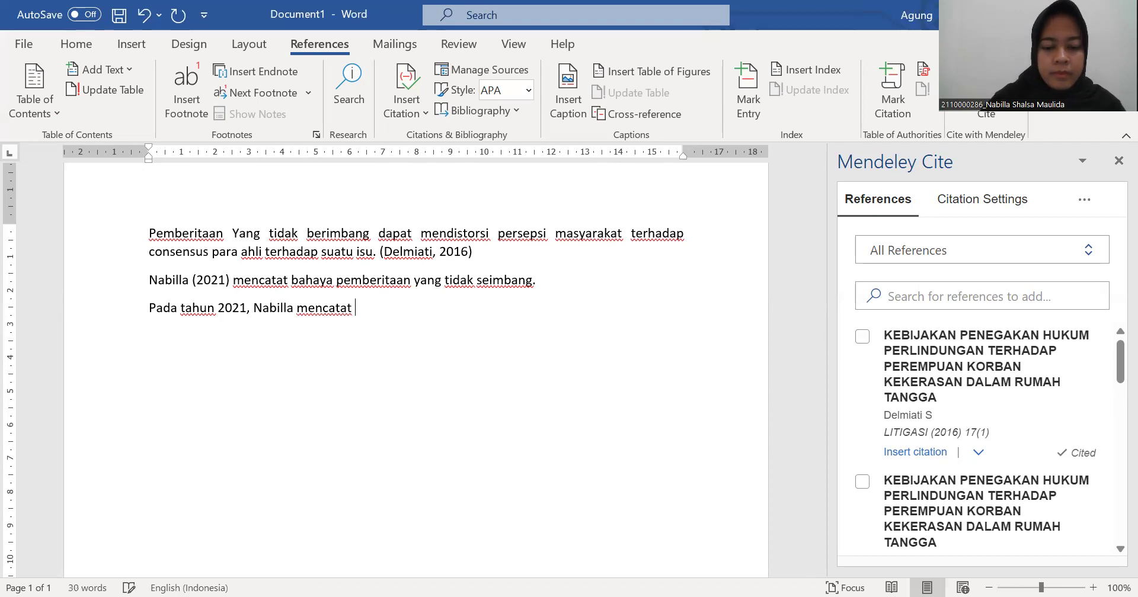
pyautogui.write('n')
pyautogui.press('BackSpace')
pyautogui.write('bahwa pe')
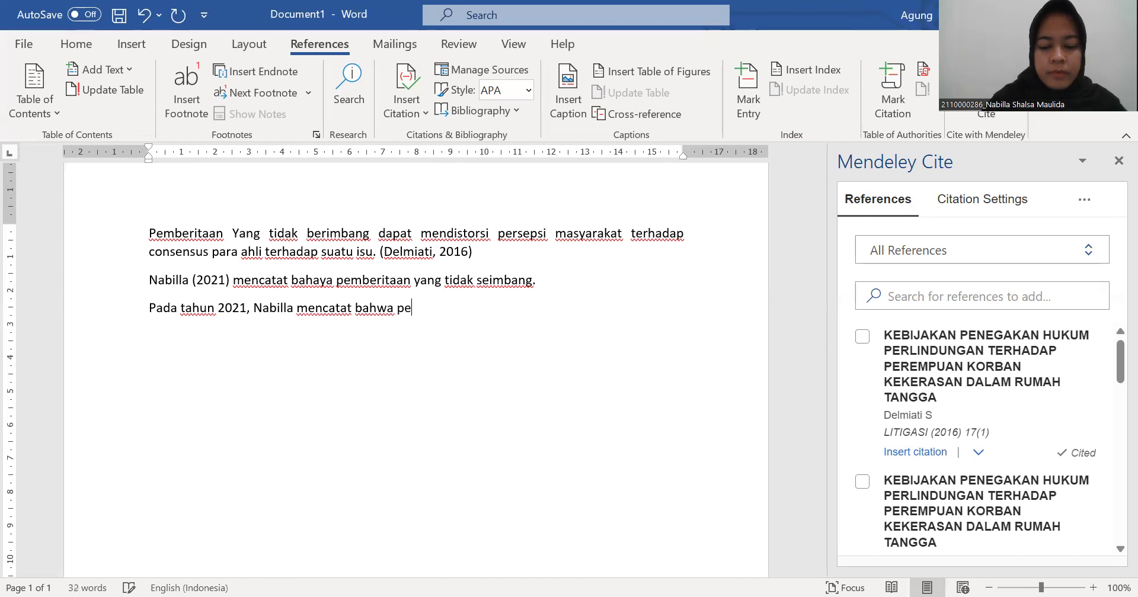
pyautogui.write('nderitaab')
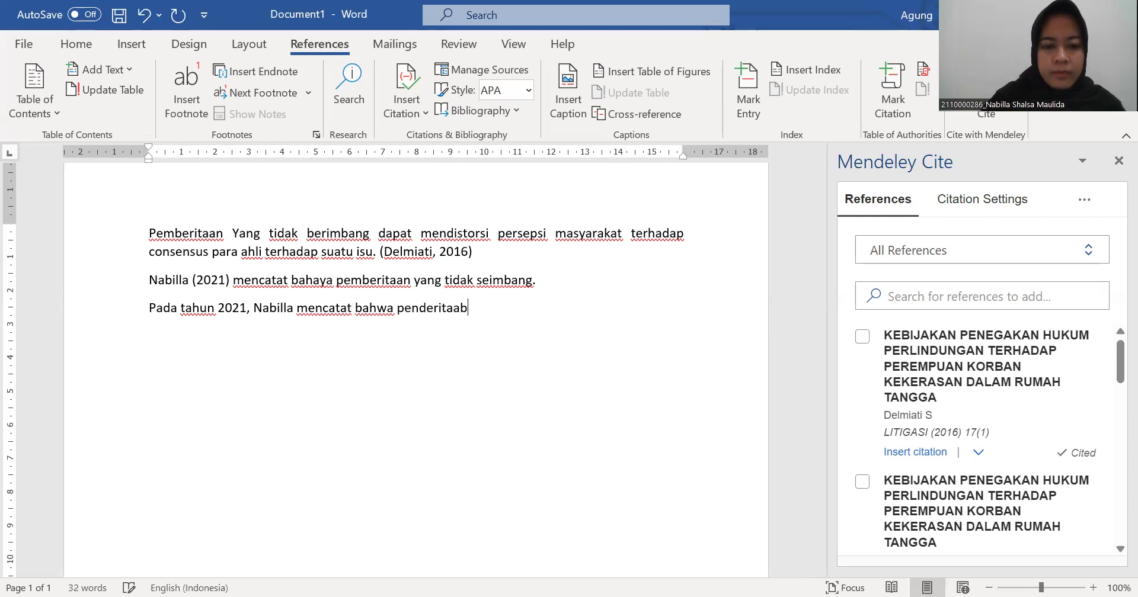
pyautogui.press('BackSpace')
pyautogui.press('BackSpace')
pyautogui.press('BackSpace')
pyautogui.press('BackSpace')
pyautogui.press('BackSpace')
pyautogui.press('BackSpace')
pyautogui.press('BackSpace')
pyautogui.press('BackSpace')
pyautogui.press('BackSpace')
pyautogui.write('mberi')
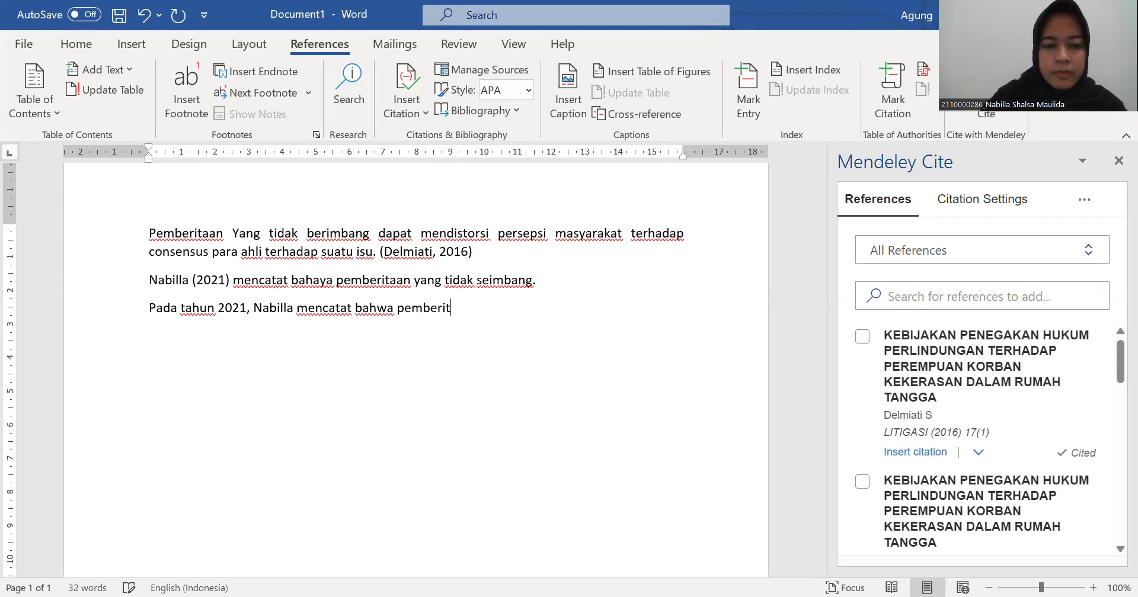
pyautogui.write('taan yang t')
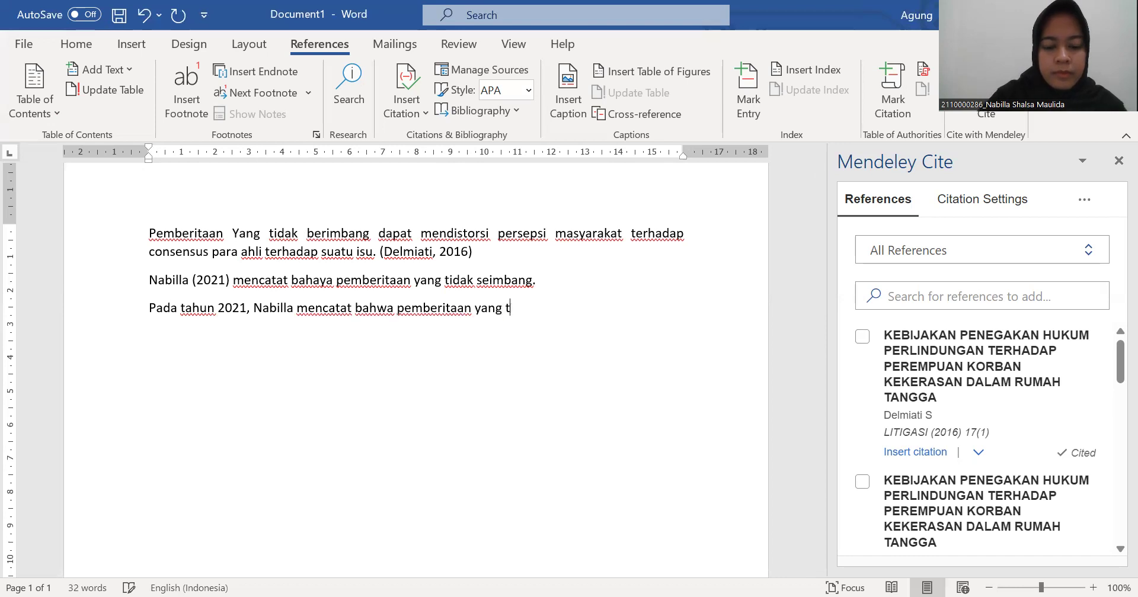
pyautogui.write('idak seim')
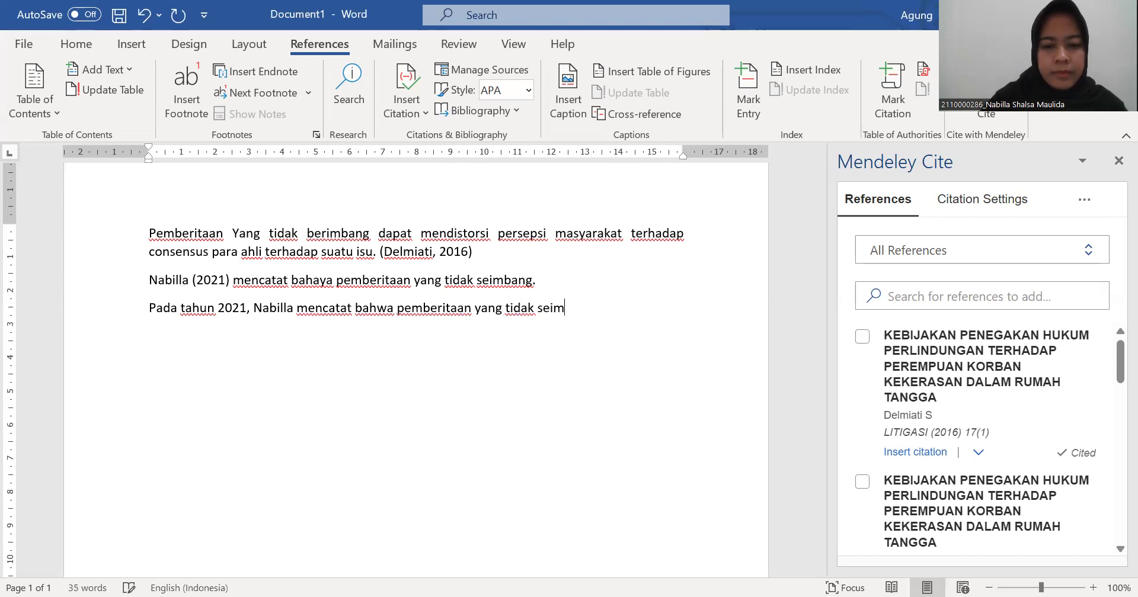
pyautogui.write('bang.')
pyautogui.press('Return')
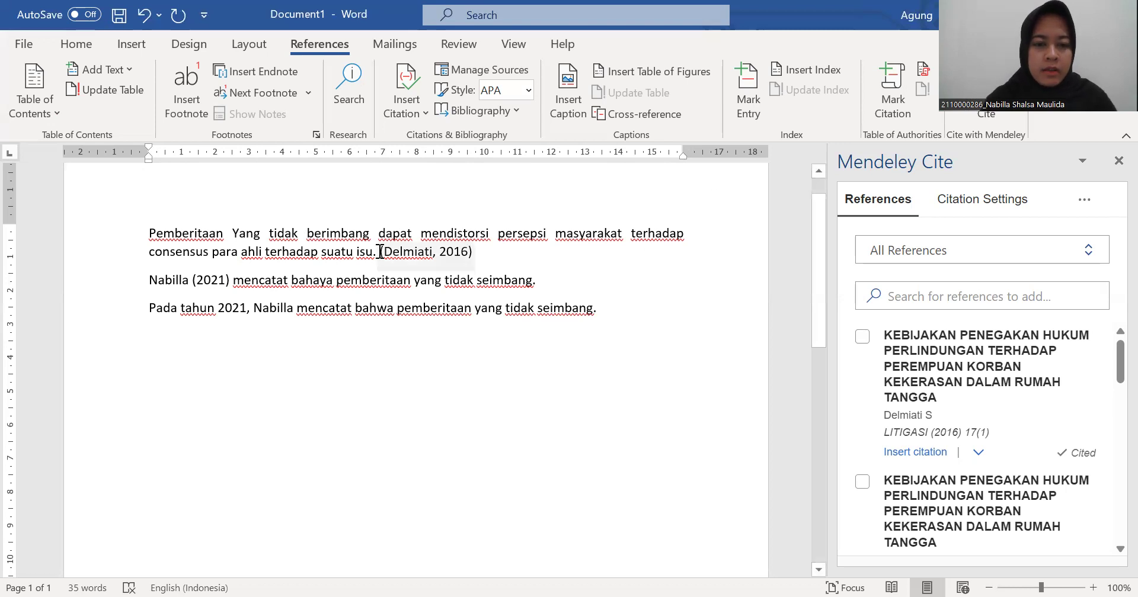
# Copy the opening sentence without its citation and paste it as a new fourth paragraph
pyautogui.moveTo(377, 251); pyautogui.dragTo(171, 234)
pyautogui.hotkey('ctrl', 'c')
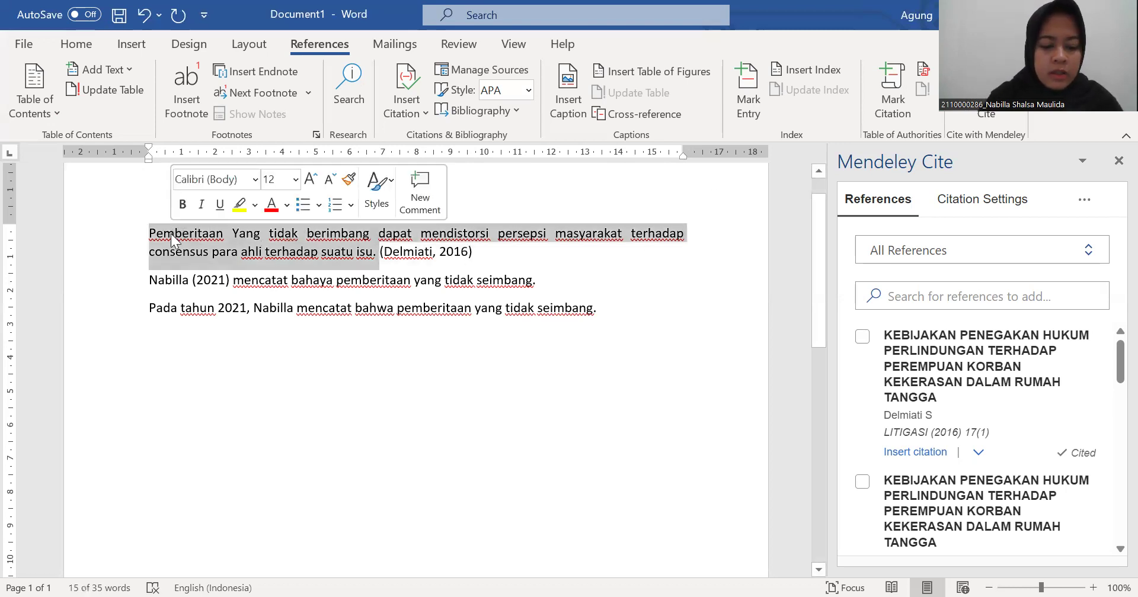
pyautogui.click(621, 309)
pyautogui.press('Return')
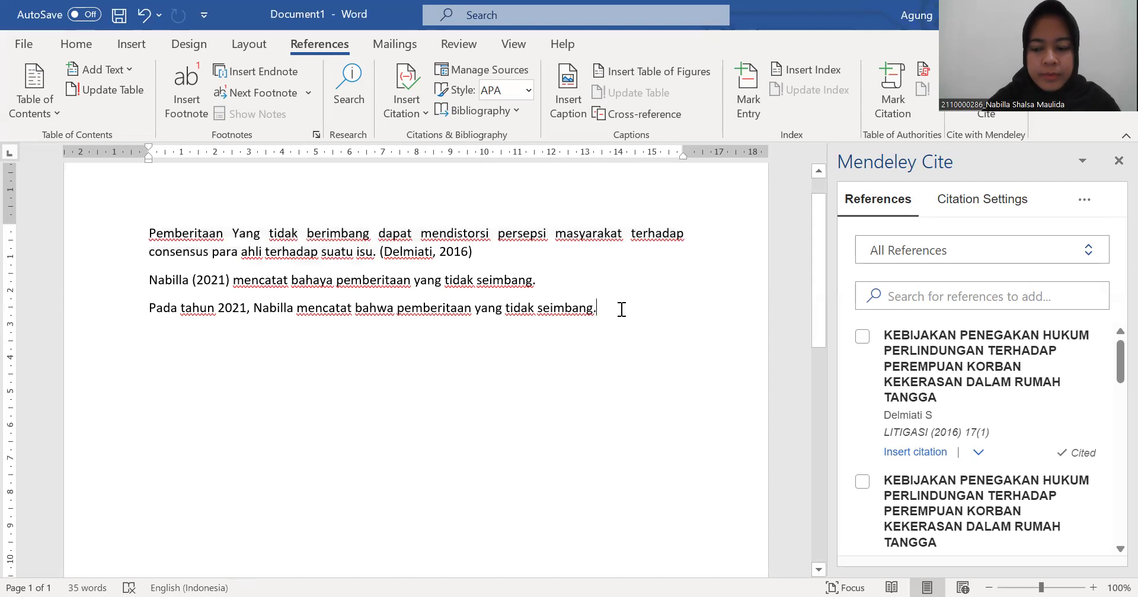
pyautogui.hotkey('ctrl', 'v')
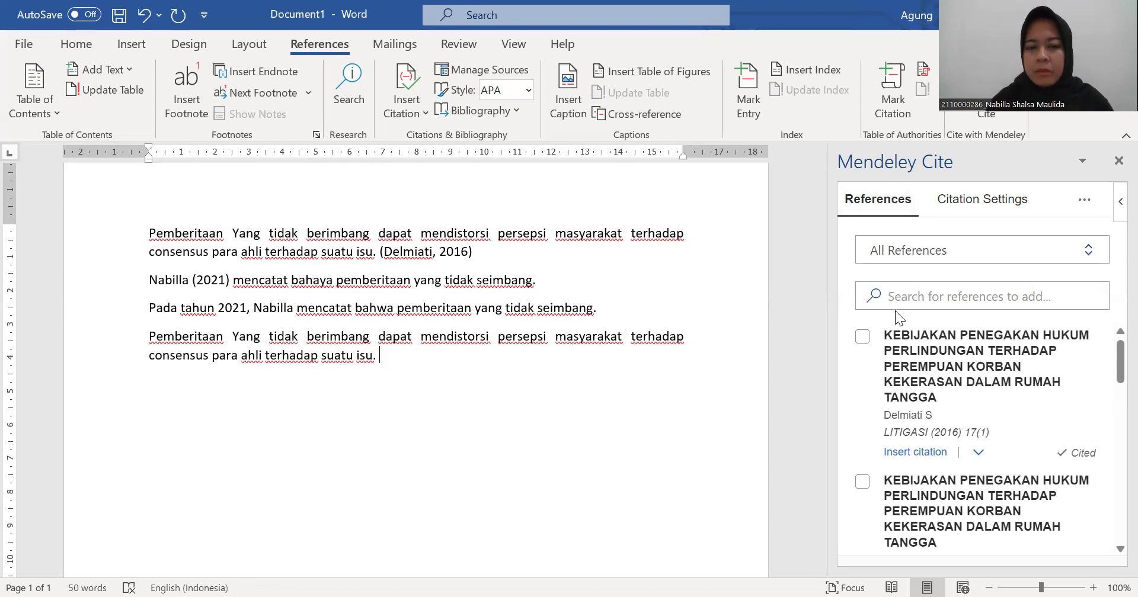
# Insert a combined Mendeley Cite citation after the pasted sentence, using both 2016 LITIGASI references titled "KEBIJAKAN PENEGAKAN HUKUM PERLINDUNGAN TERHADAP PEREMPUAN KORBAN KEKERASAN DALAM RUMAH TANGGA"
pyautogui.click(862, 336)
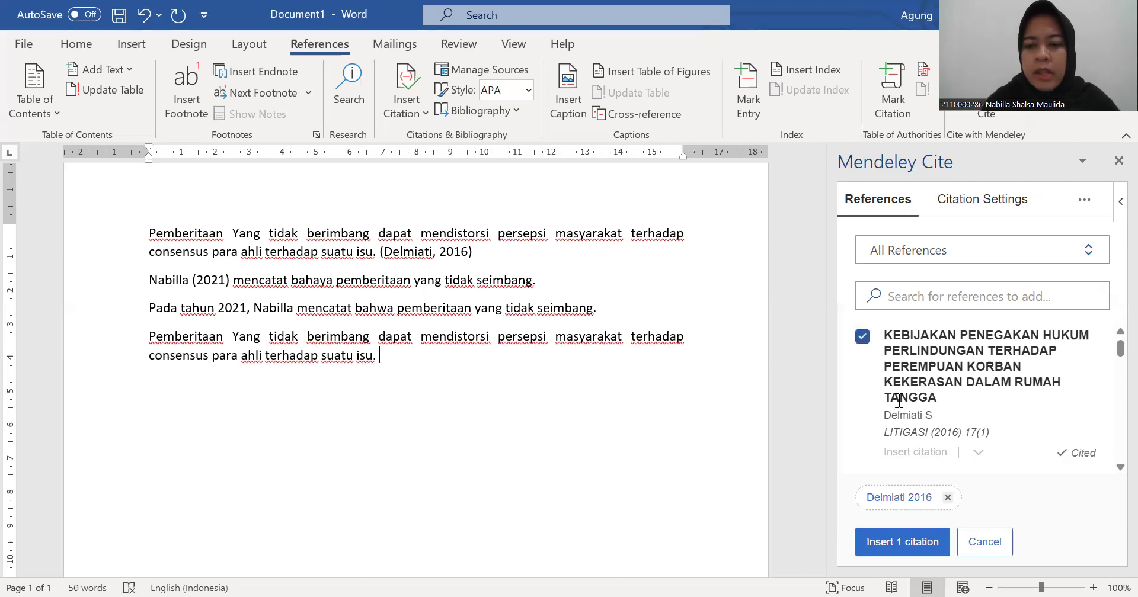
pyautogui.scroll(-3, 898, 401)
pyautogui.scroll(1, 898, 401)
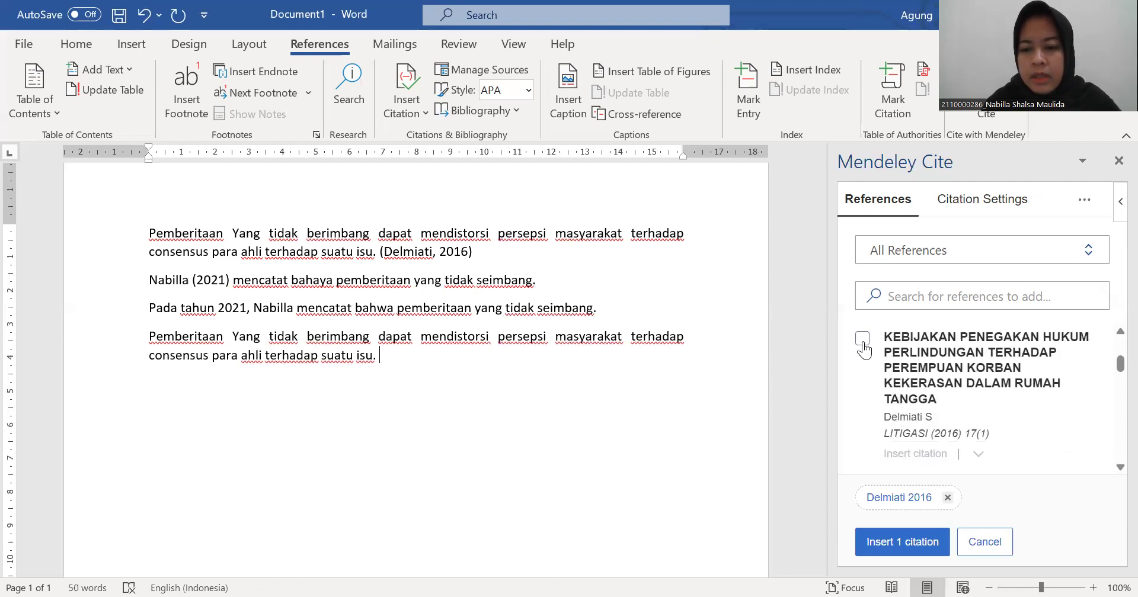
pyautogui.click(862, 343)
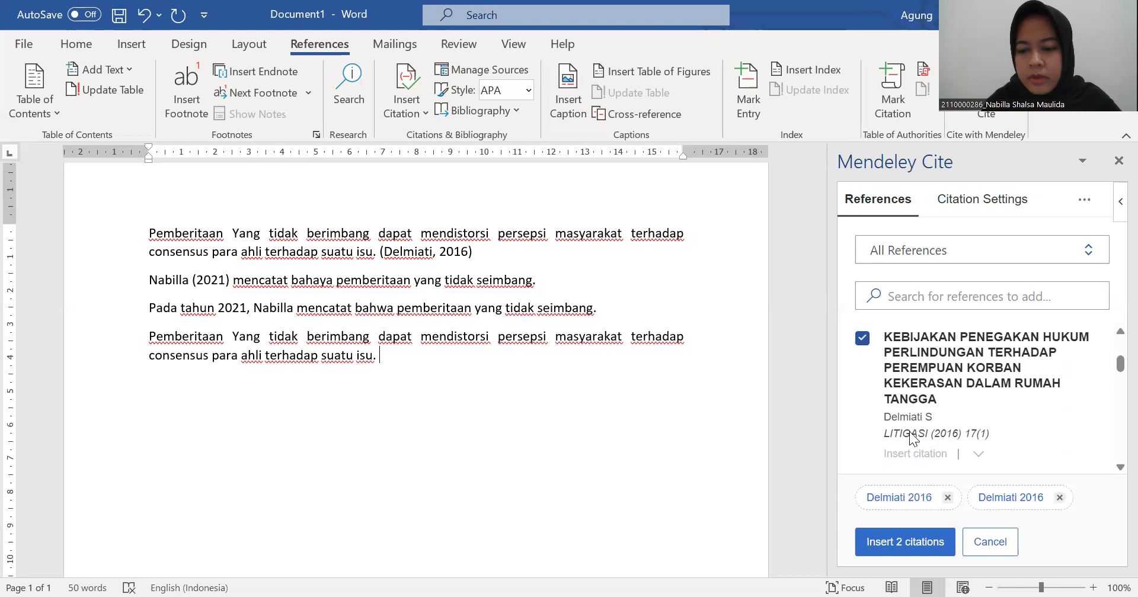
pyautogui.click(910, 540)
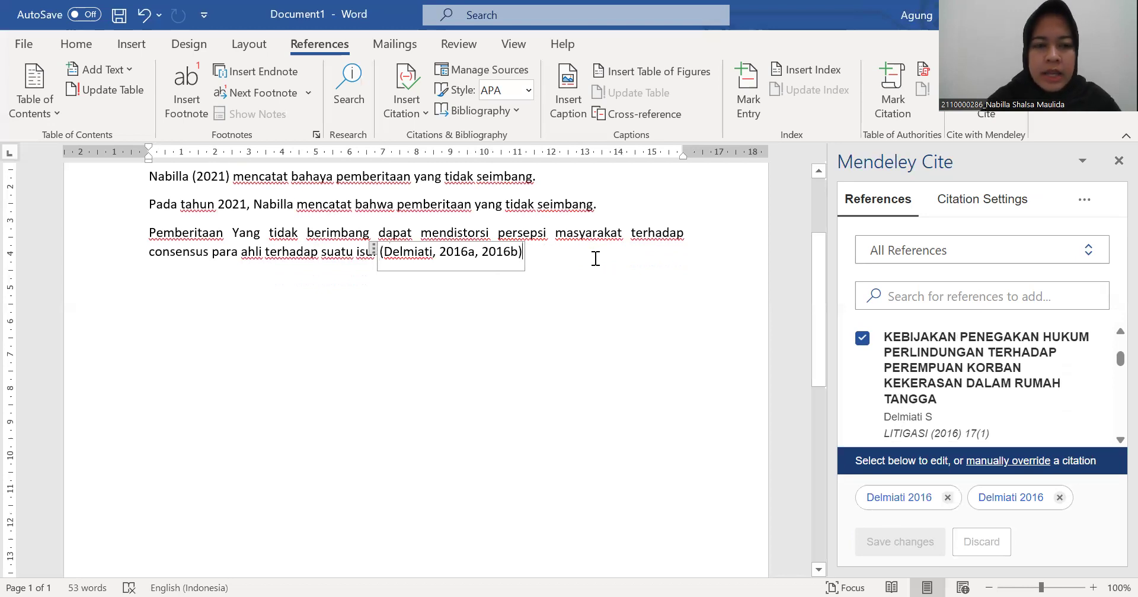
pyautogui.click(560, 261)
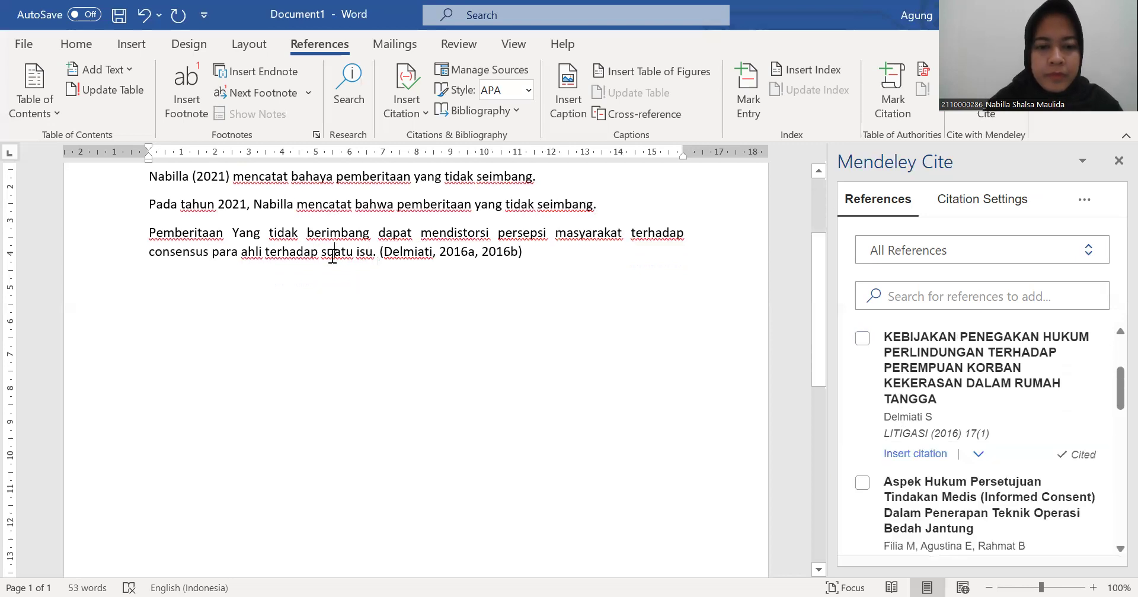
pyautogui.click(589, 266)
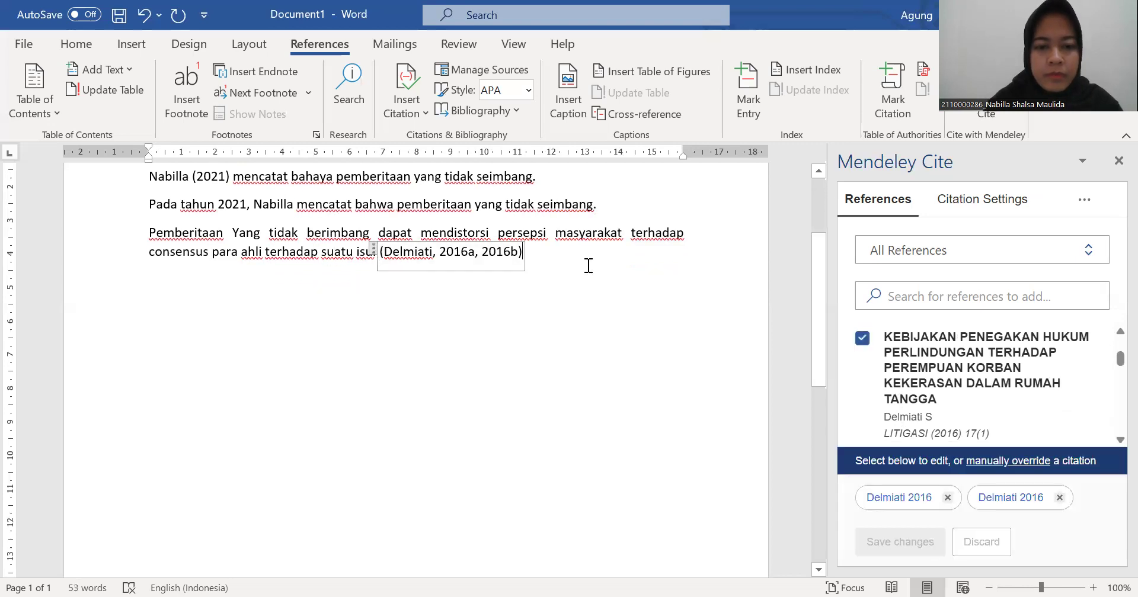
# Write a fifth paragraph reading "Hujan adalah air yang turun dari langit."
pyautogui.click(405, 293)
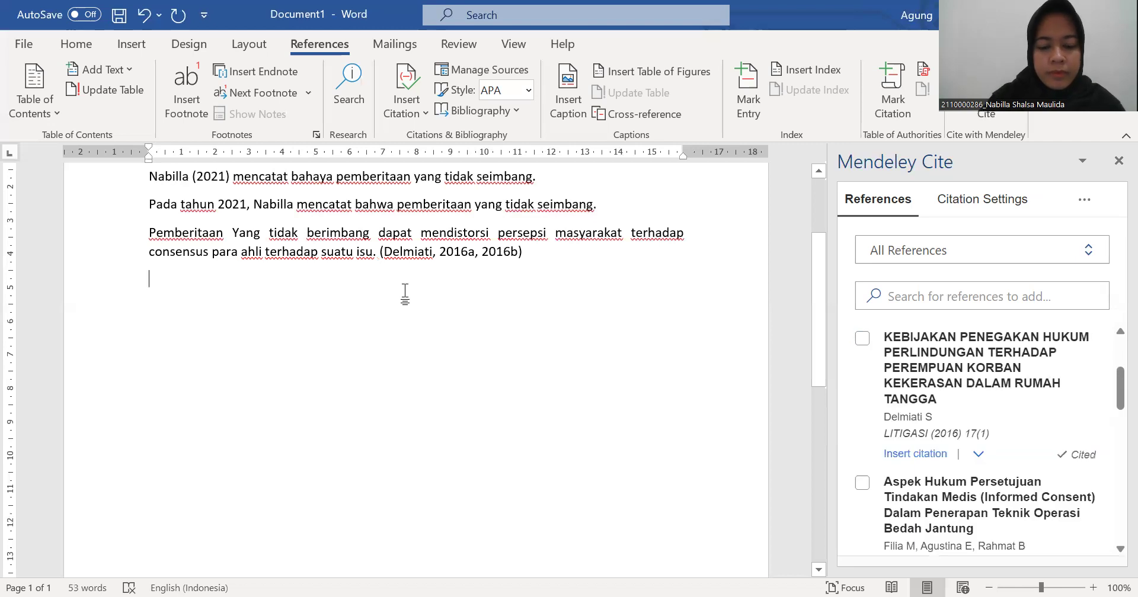
pyautogui.write('Hujan adalah ait')
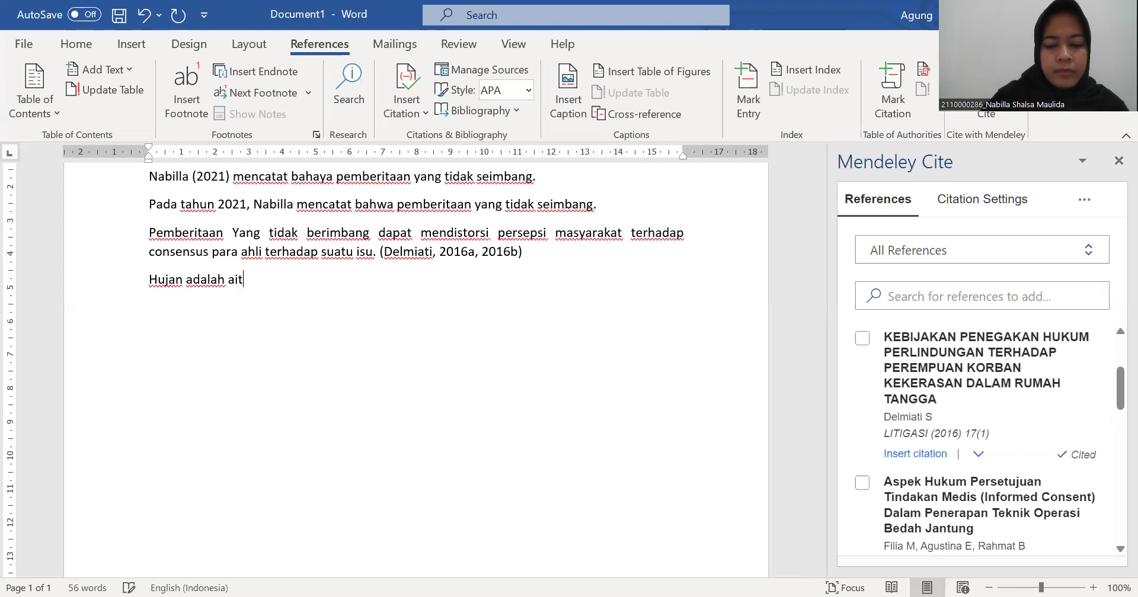
pyautogui.press('BackSpace')
pyautogui.write('r yang turun dal')
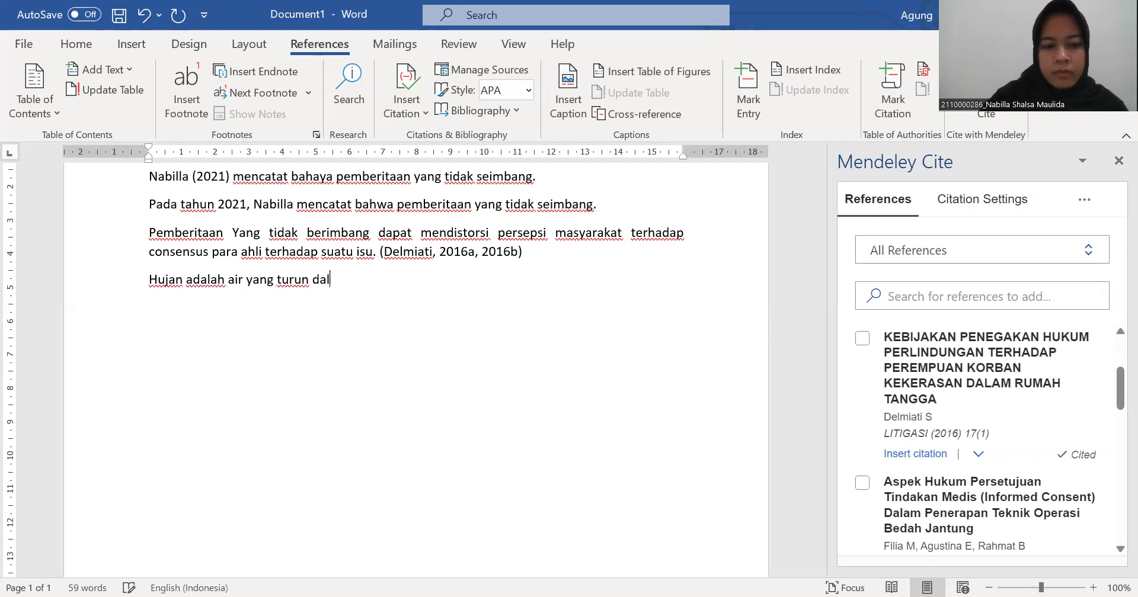
pyautogui.press('BackSpace')
pyautogui.write('ri lan')
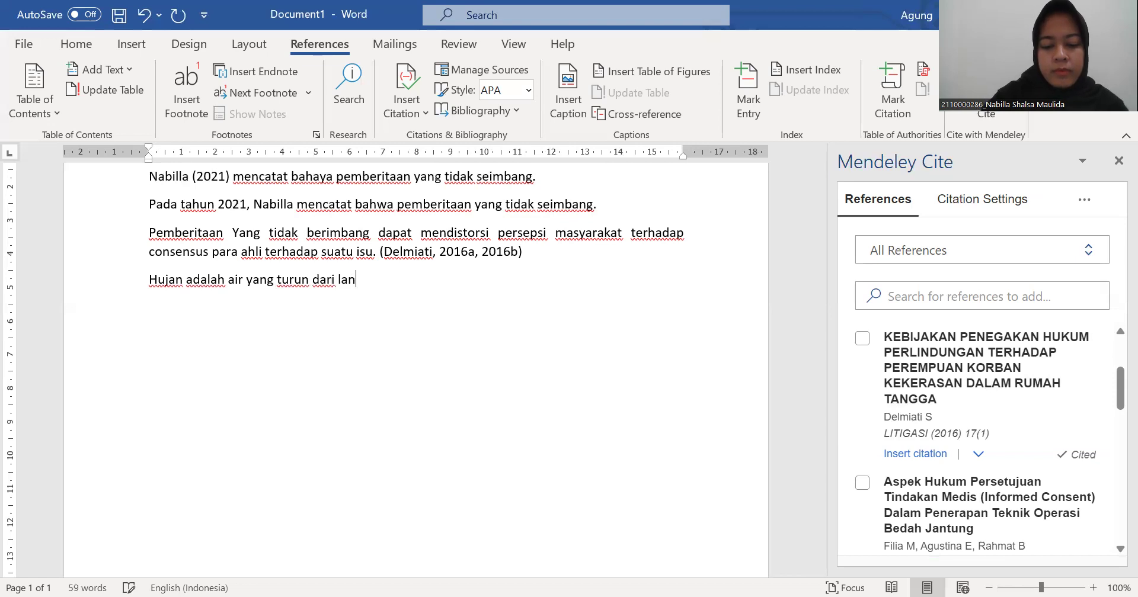
pyautogui.write('git.')
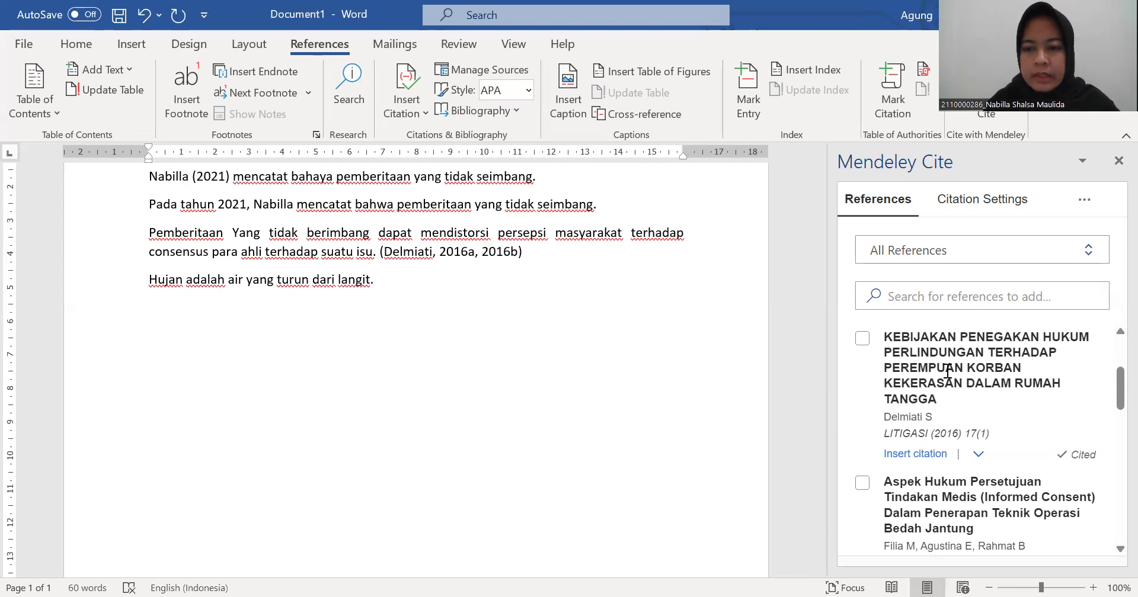
# Insert a Mendeley Cite citation after the rain sentence, using the second listed 2016 LITIGASI reference
pyautogui.scroll(-3, 946, 371)
pyautogui.scroll(-3, 947, 370)
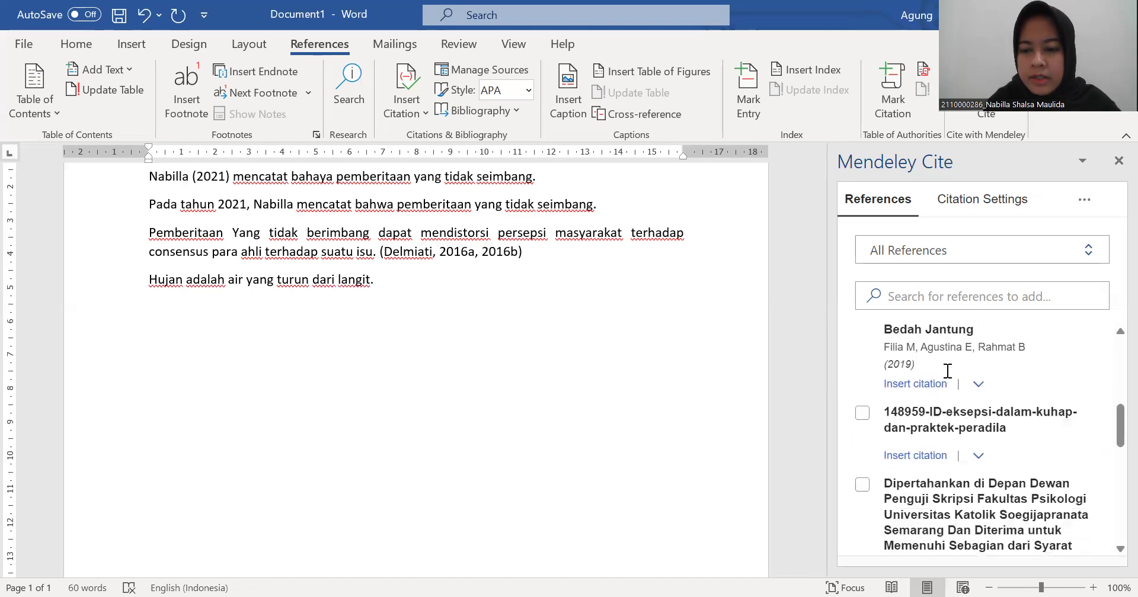
pyautogui.scroll(8, 946, 370)
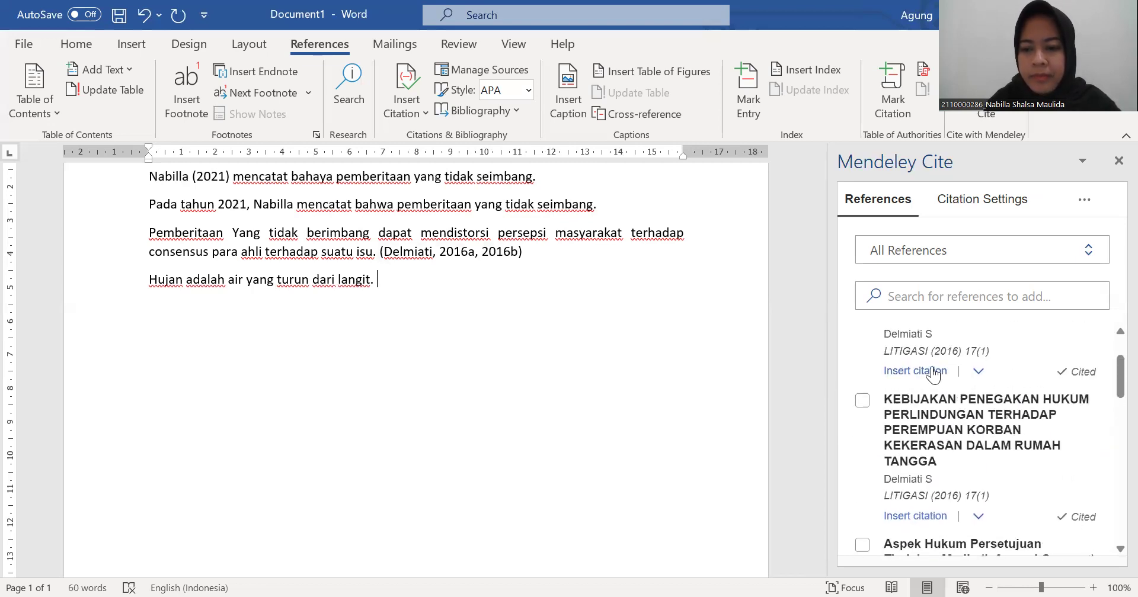
pyautogui.scroll(1, 947, 371)
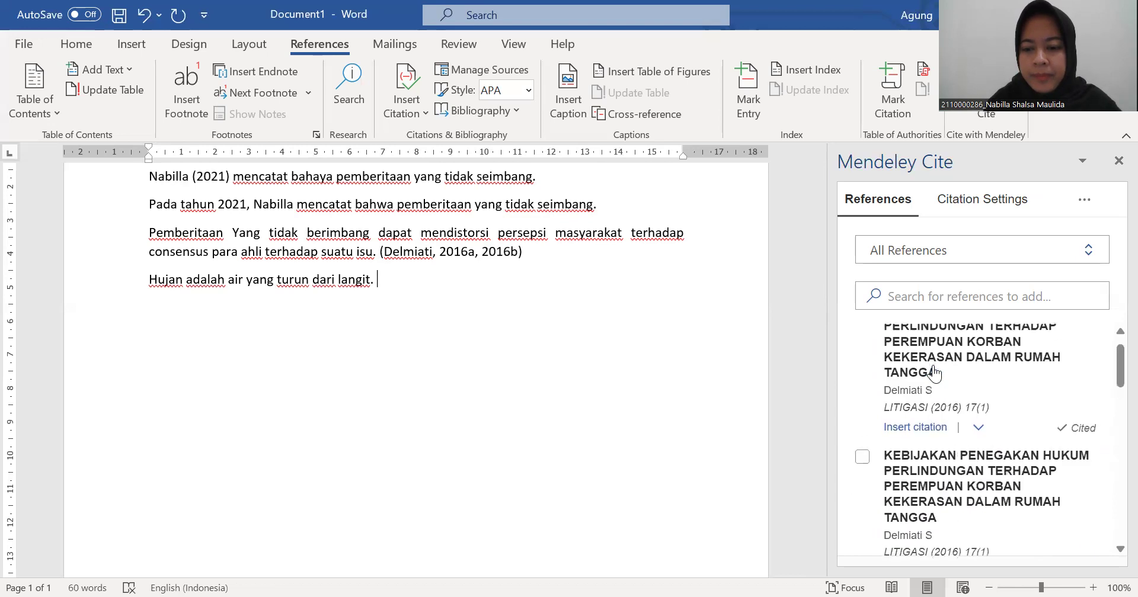
pyautogui.click(864, 455)
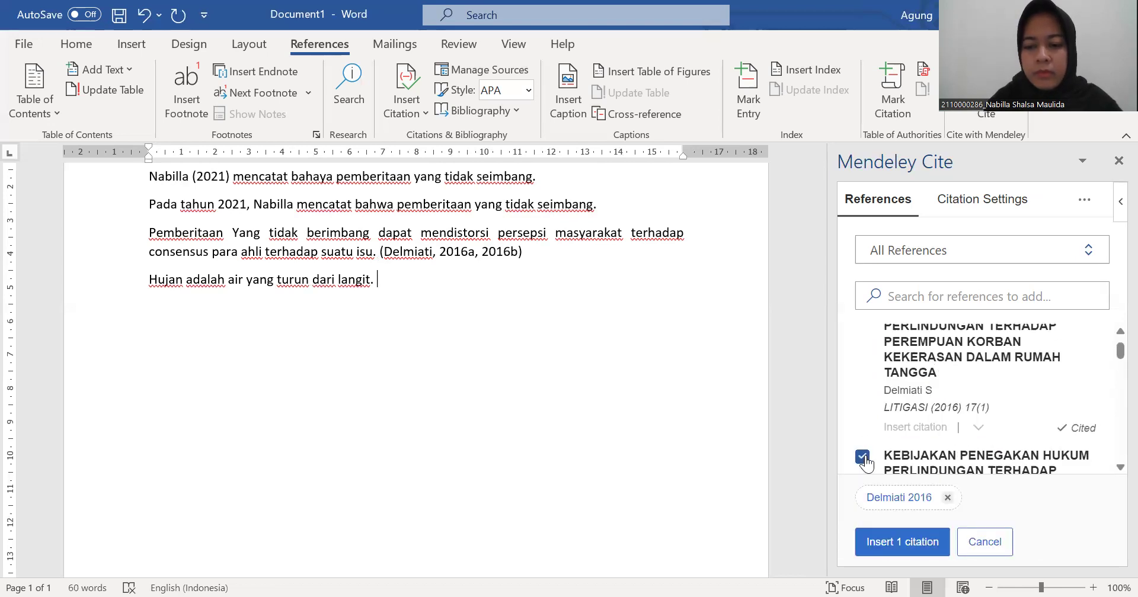
pyautogui.click(911, 541)
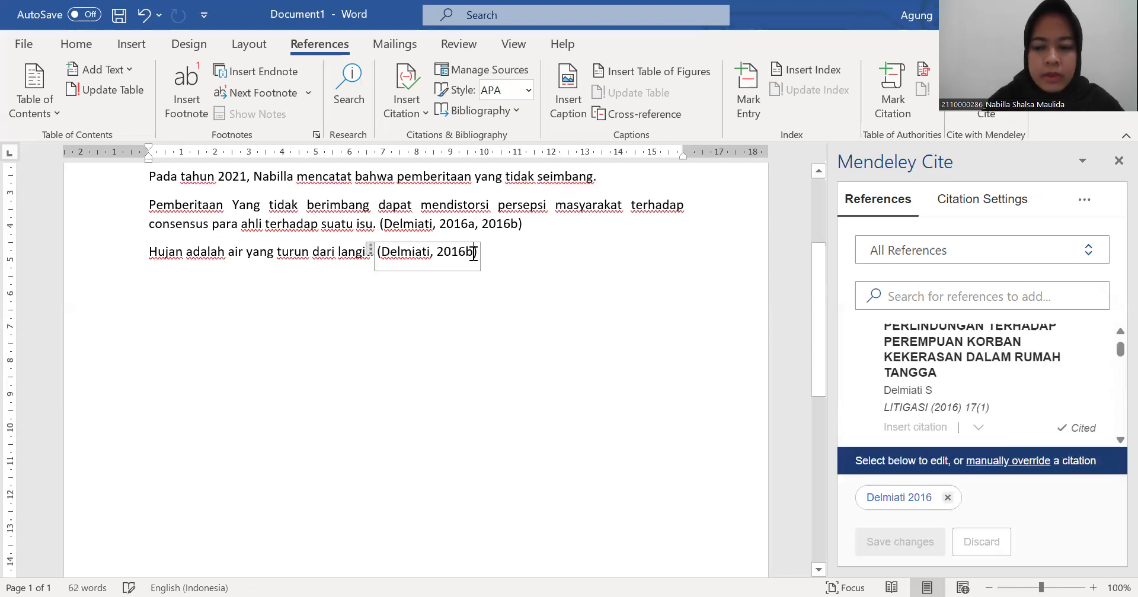
# Edit the rain sentence's citation text directly, replacing the "b" after 2016 with the page reference ", p. 21"
pyautogui.write(',')
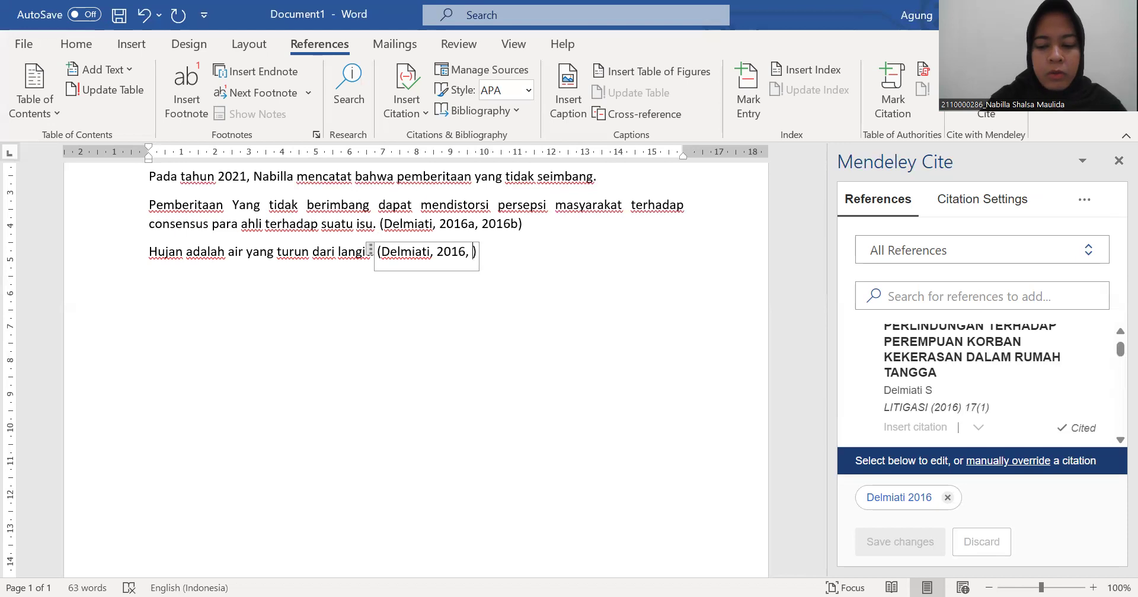
pyautogui.write(' p. 21')
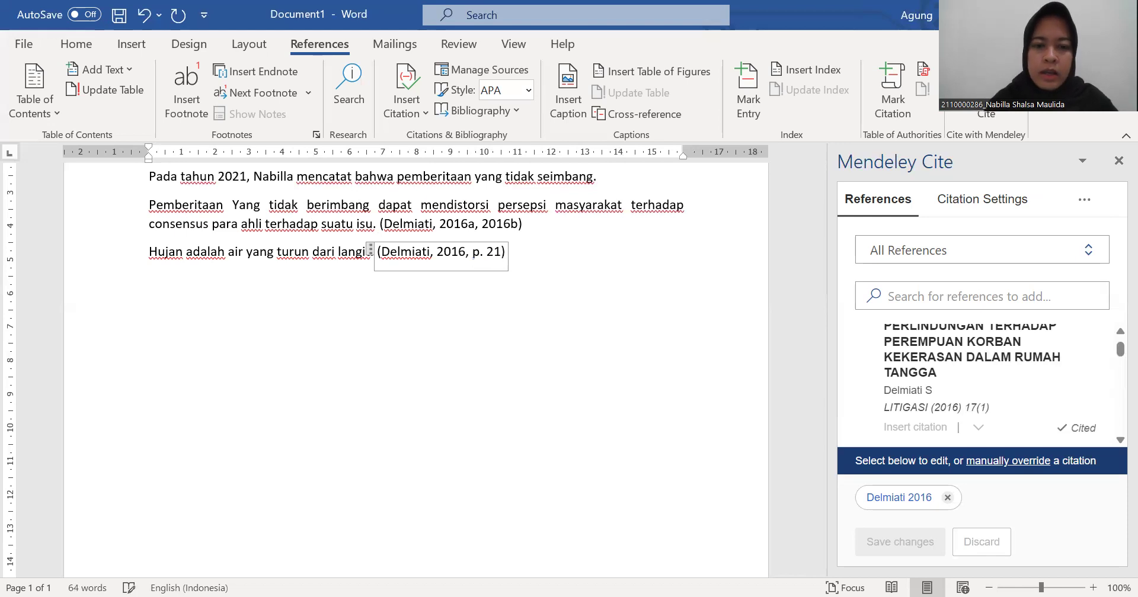
pyautogui.click(518, 250)
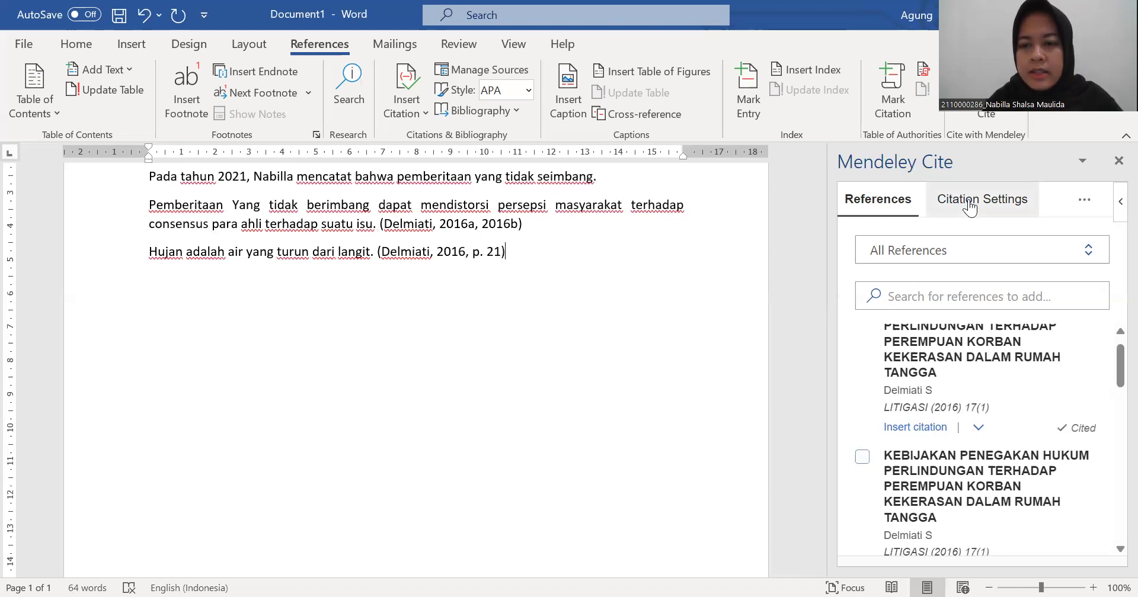
# Examine the available citation languages in Mendeley Cite's citation settings without choosing a different one
pyautogui.click(952, 203)
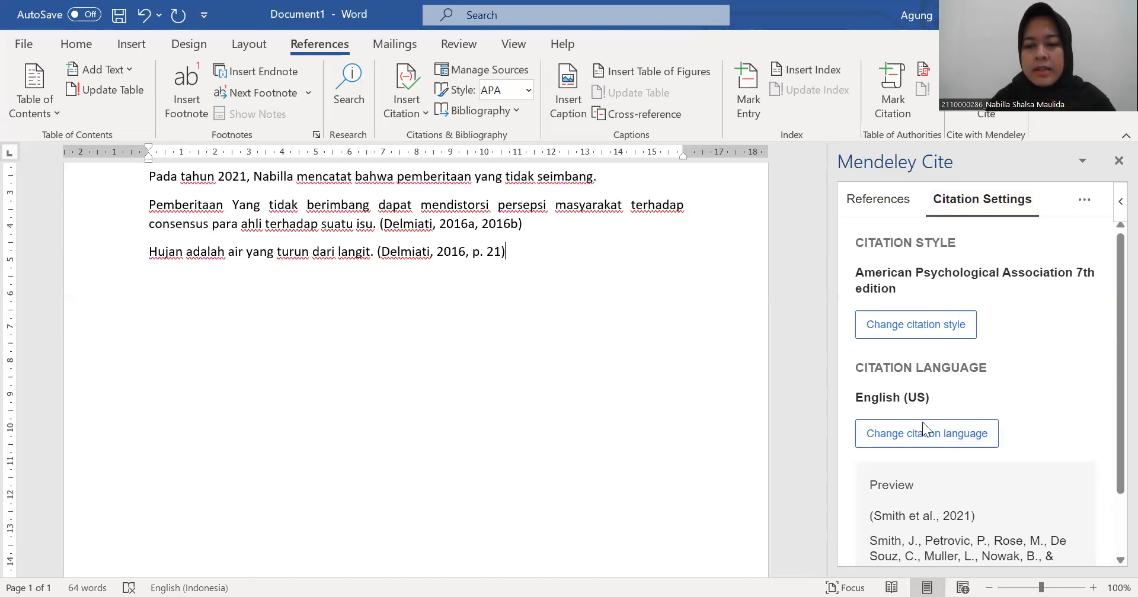
pyautogui.click(915, 449)
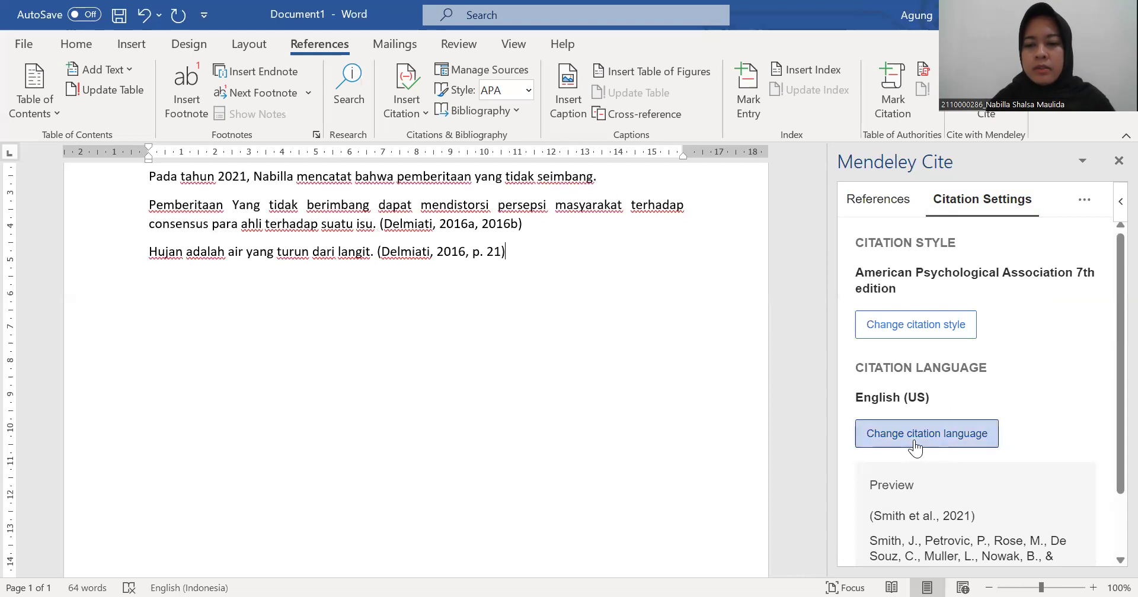
pyautogui.scroll(-3, 958, 407)
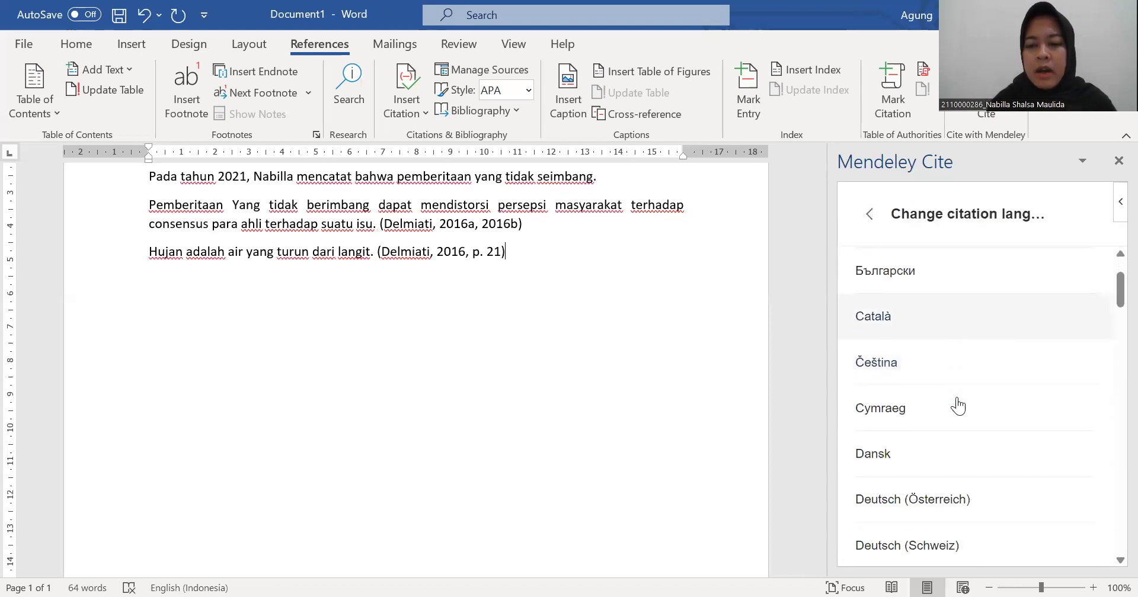
pyautogui.scroll(-6, 957, 406)
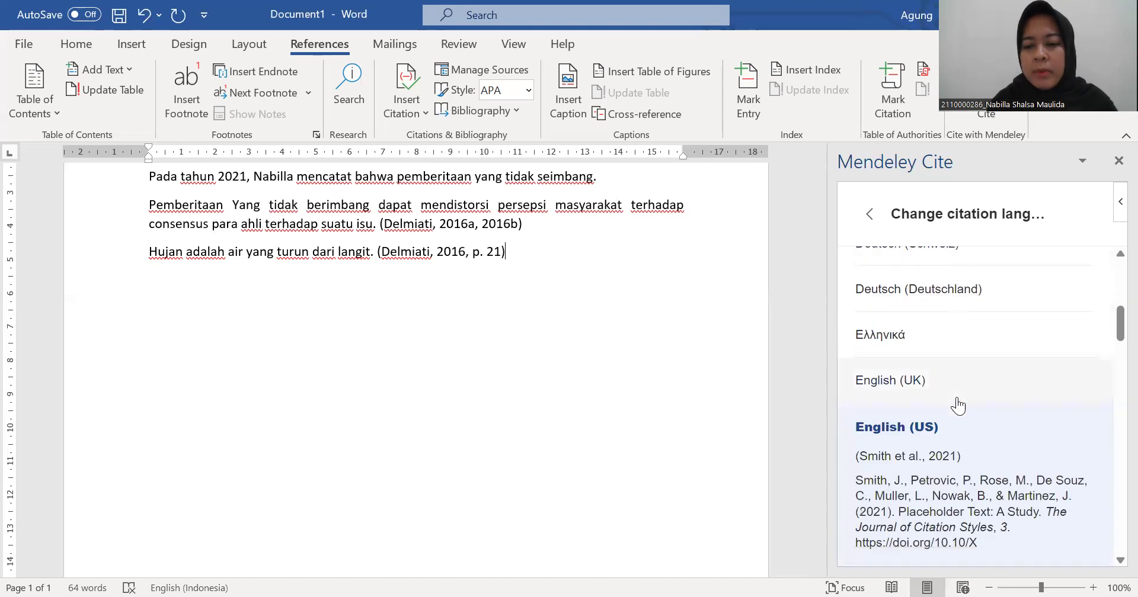
pyautogui.scroll(-5, 957, 406)
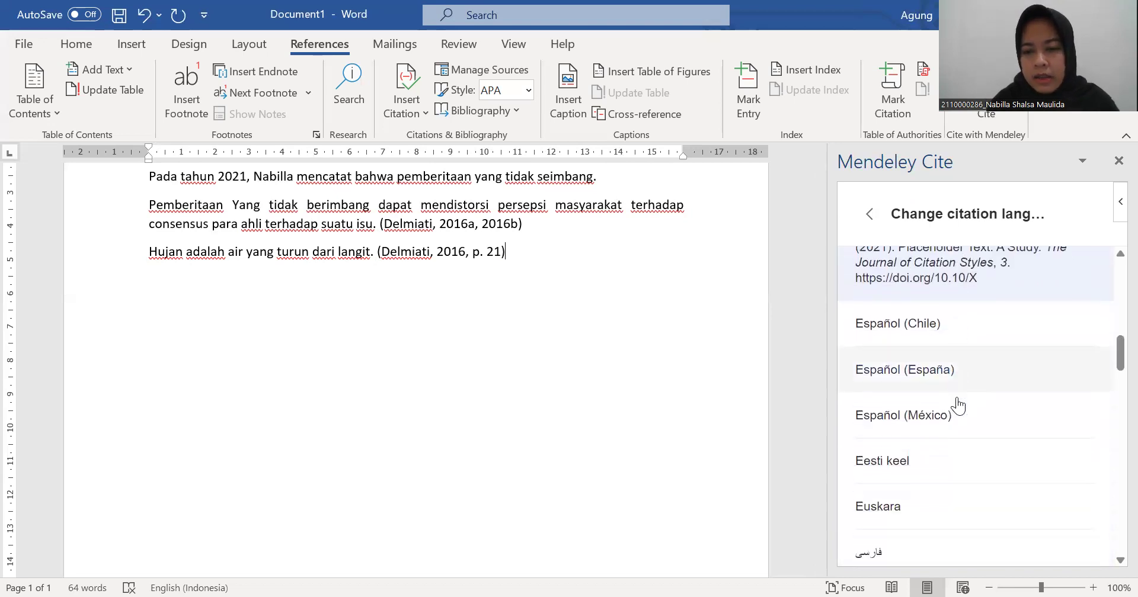
pyautogui.scroll(-3, 957, 406)
pyautogui.scroll(15, 957, 407)
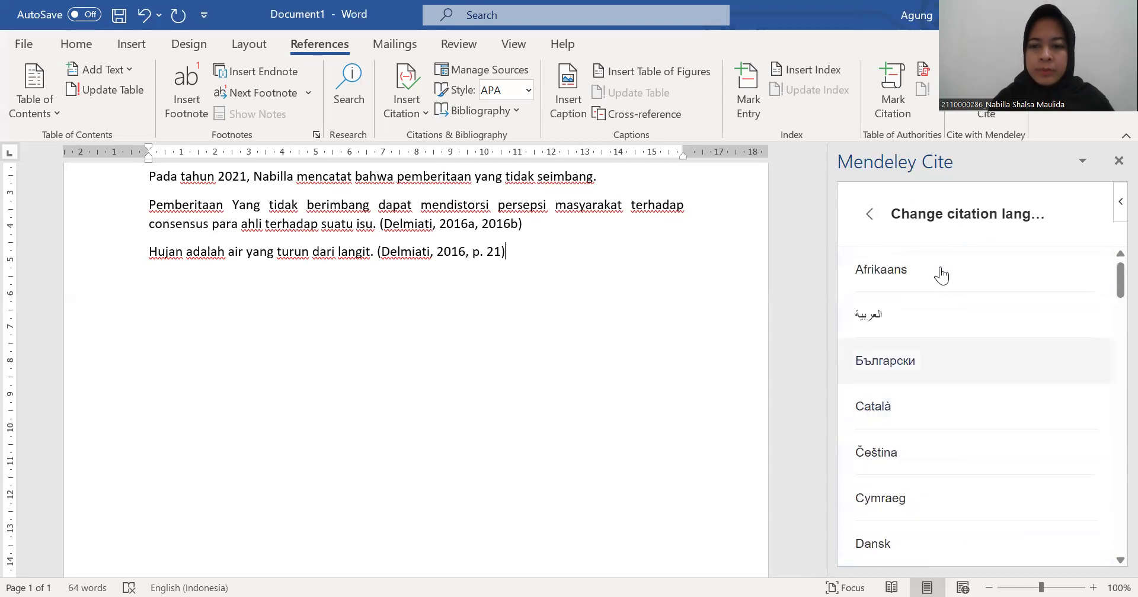
pyautogui.click(871, 216)
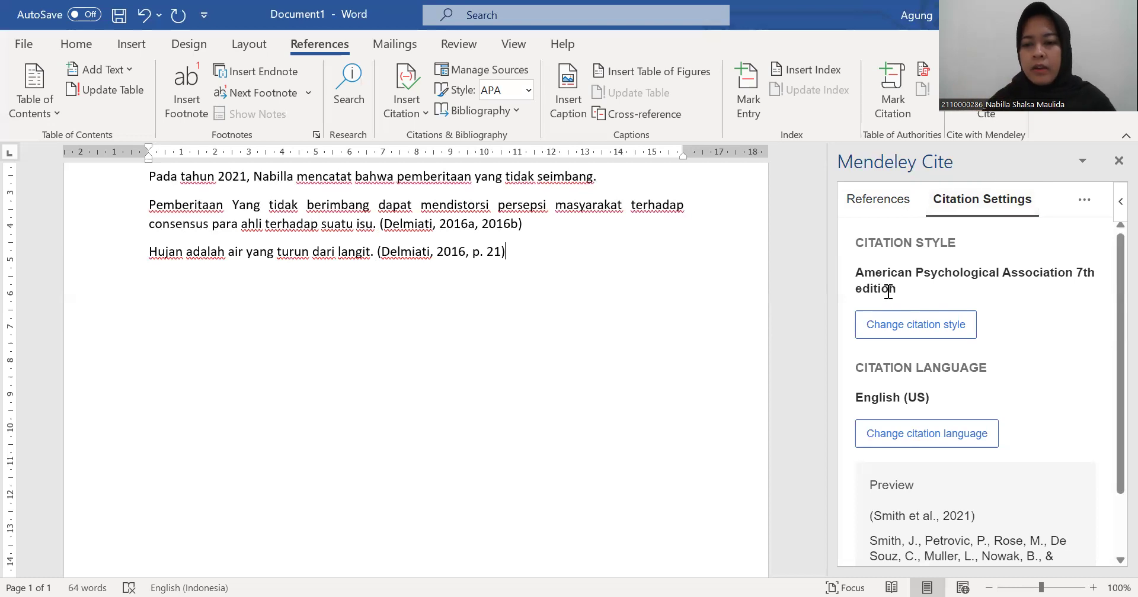
# Examine the available Mendeley Cite citation styles without changing the selection, and return to the reference list
pyautogui.click(909, 325)
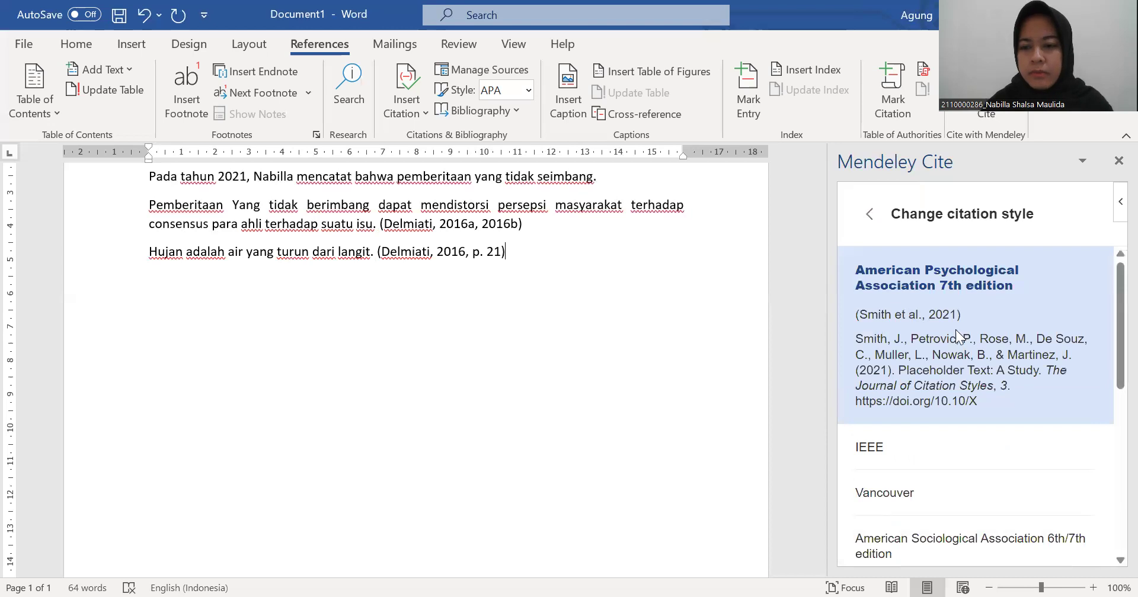
pyautogui.scroll(-4, 966, 359)
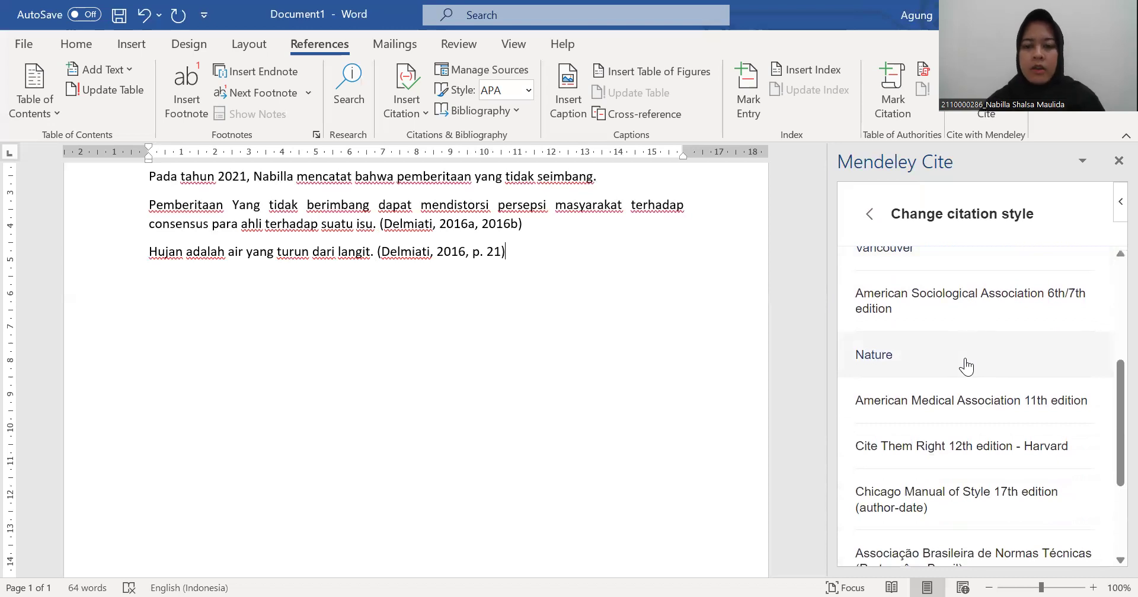
pyautogui.scroll(4, 966, 366)
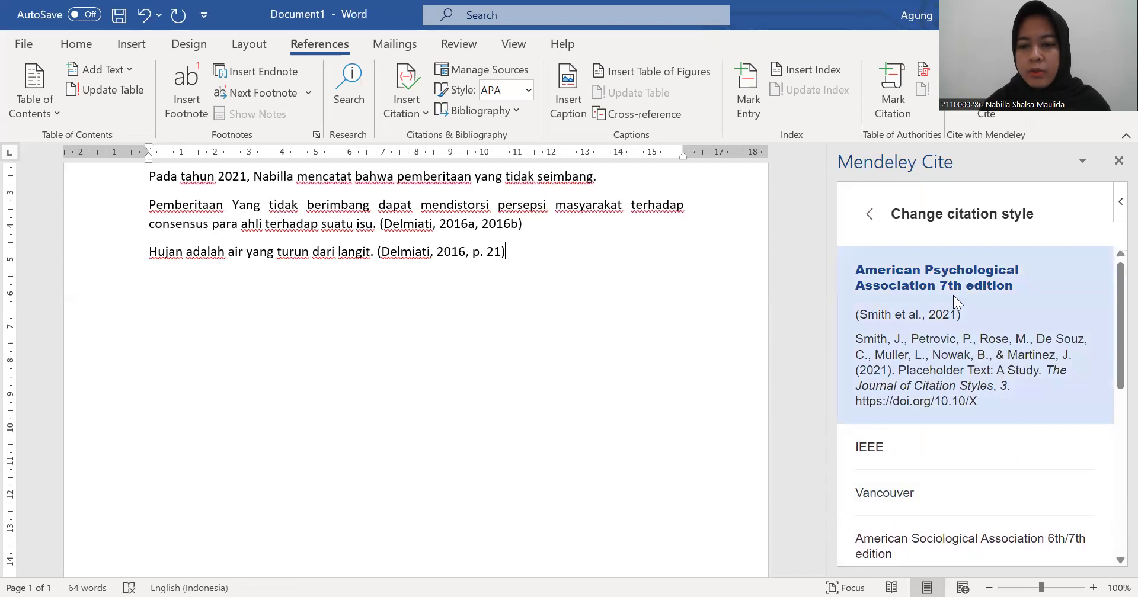
pyautogui.click(874, 215)
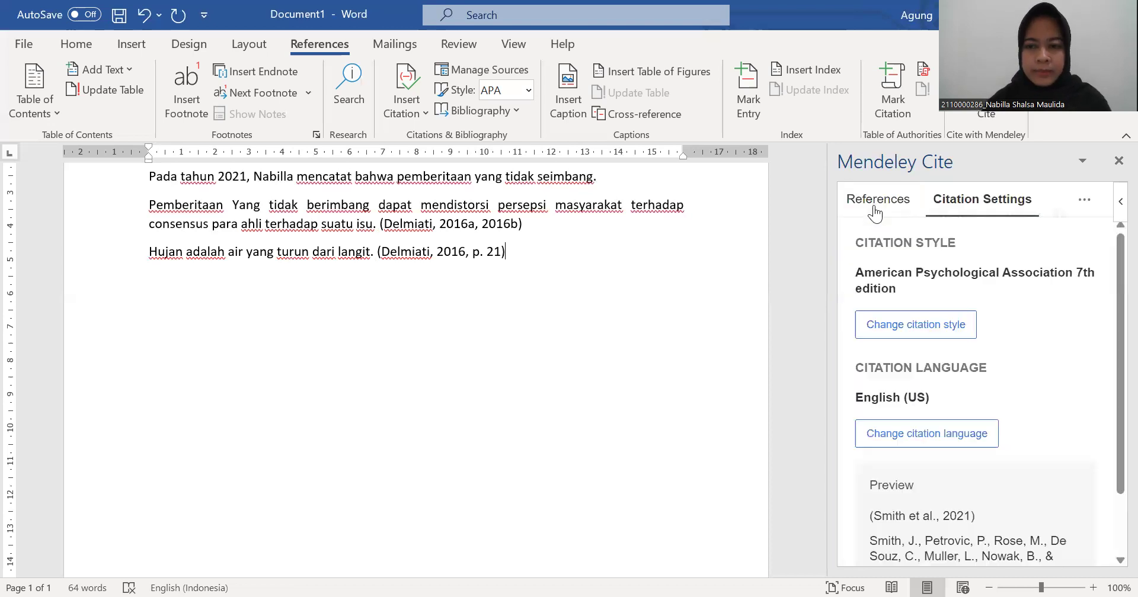
pyautogui.click(893, 201)
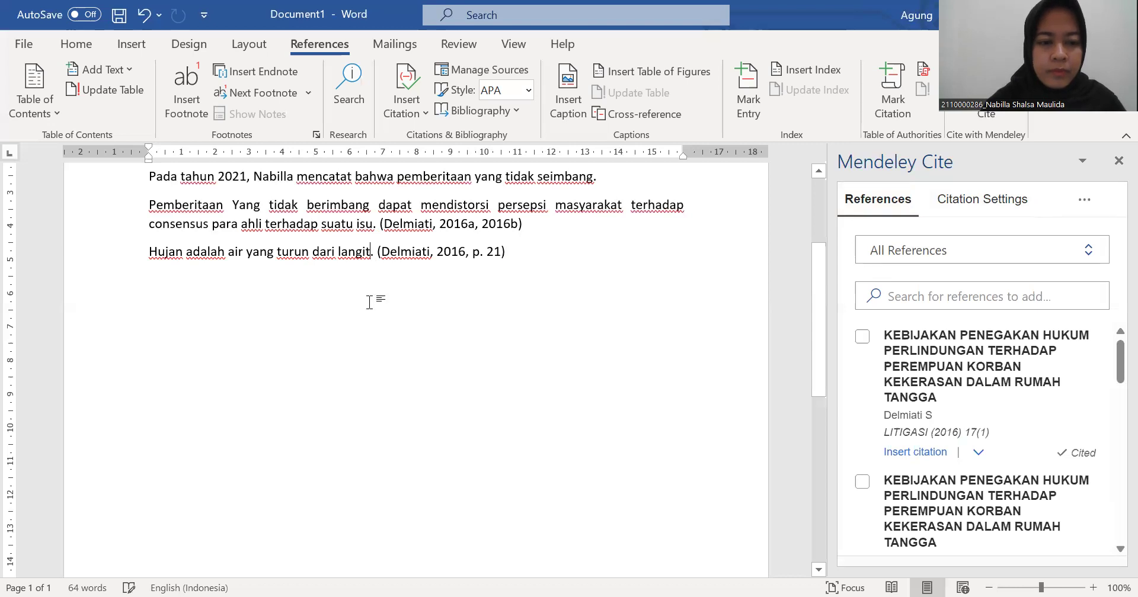
# Begin a sixth paragraph with "Sejalan dengan pendapat tersebut," followed by the author's first name, "(2021) menjelaskan," and an opening quotation mark
pyautogui.press('Return')
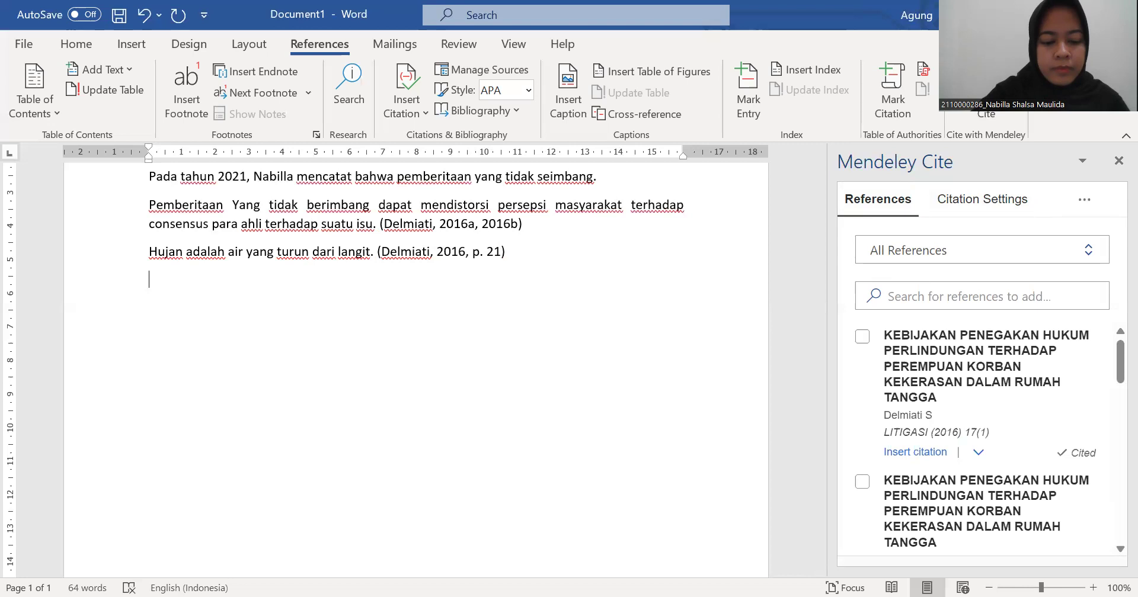
pyautogui.write('Sejalan dengan ')
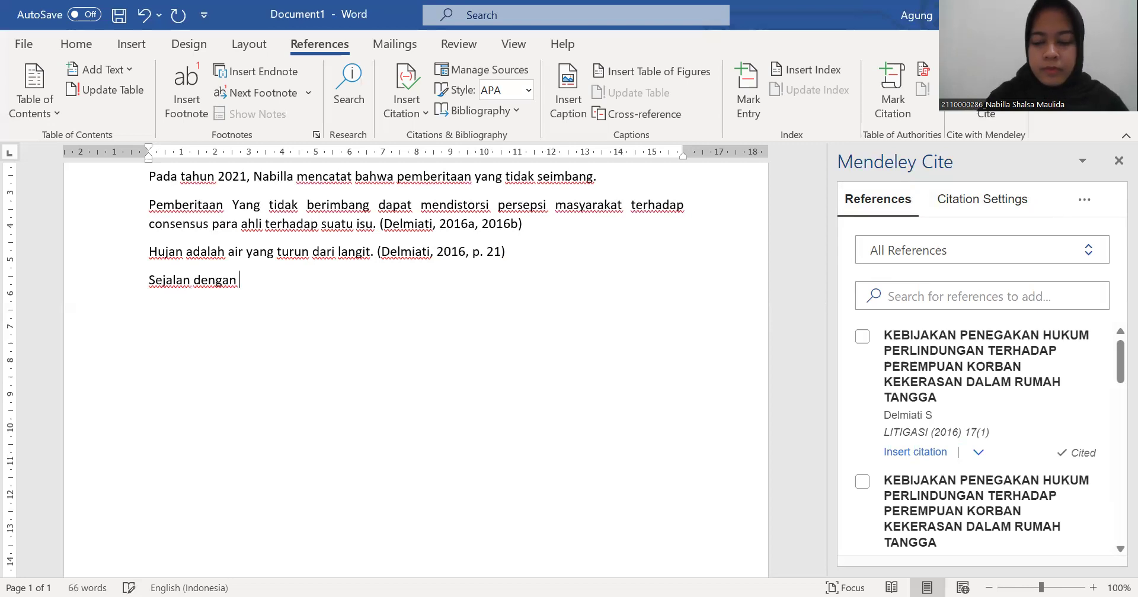
pyautogui.write('penda')
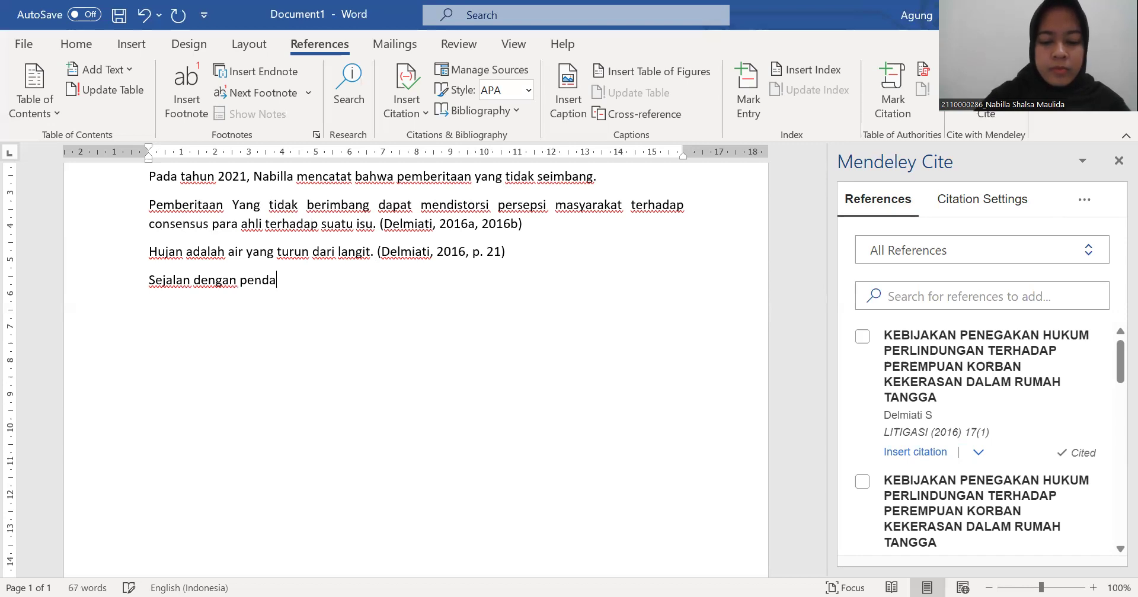
pyautogui.write('pat tersebut, ')
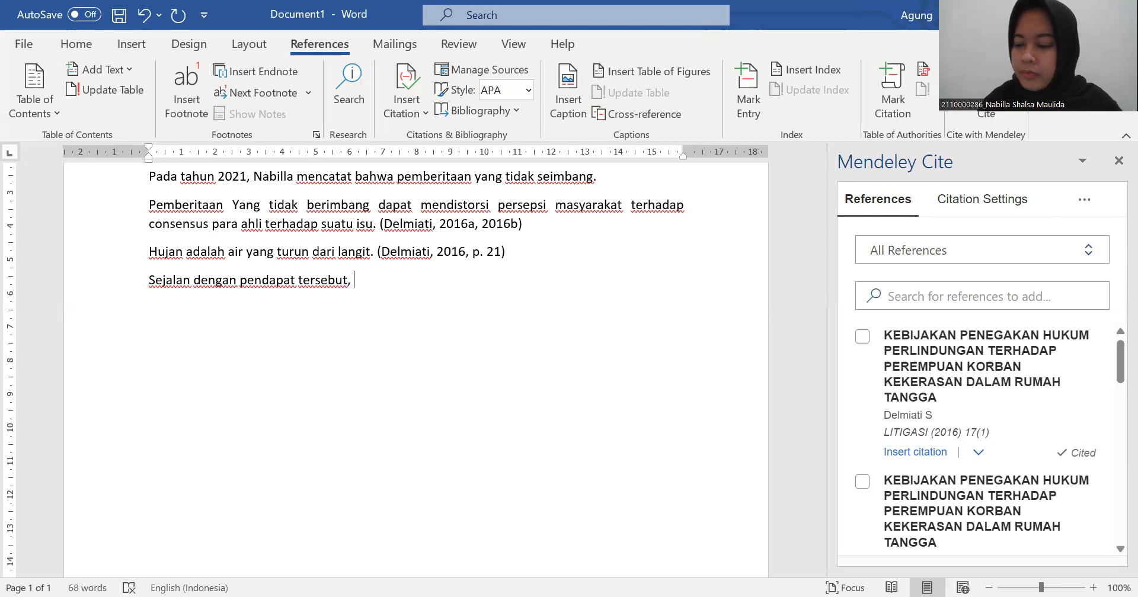
pyautogui.write('Nabilla')
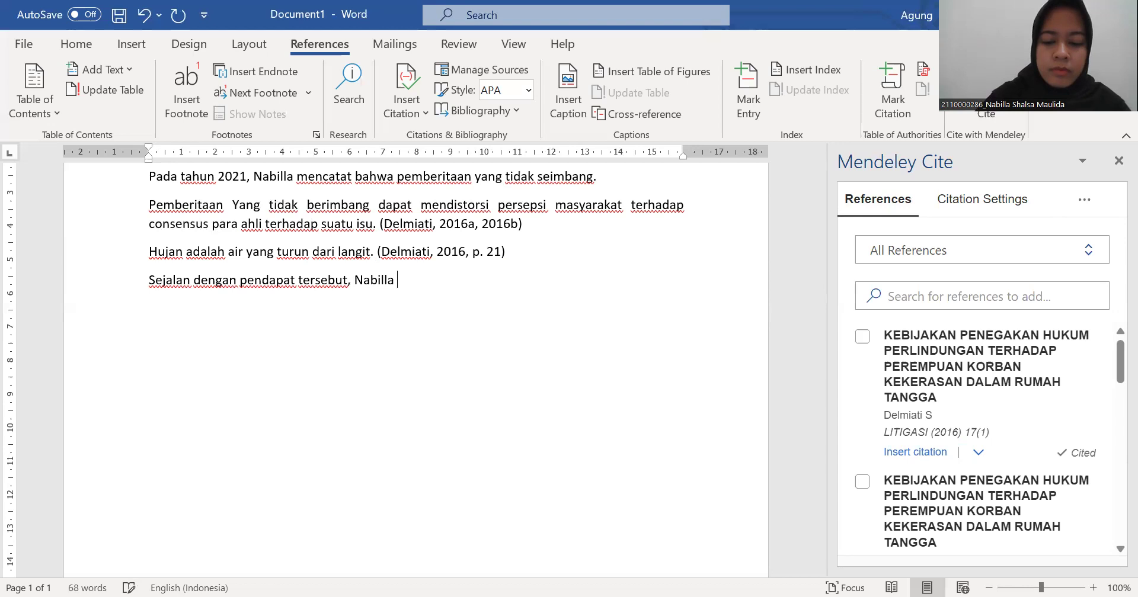
pyautogui.write(' (2021) menjelaskan')
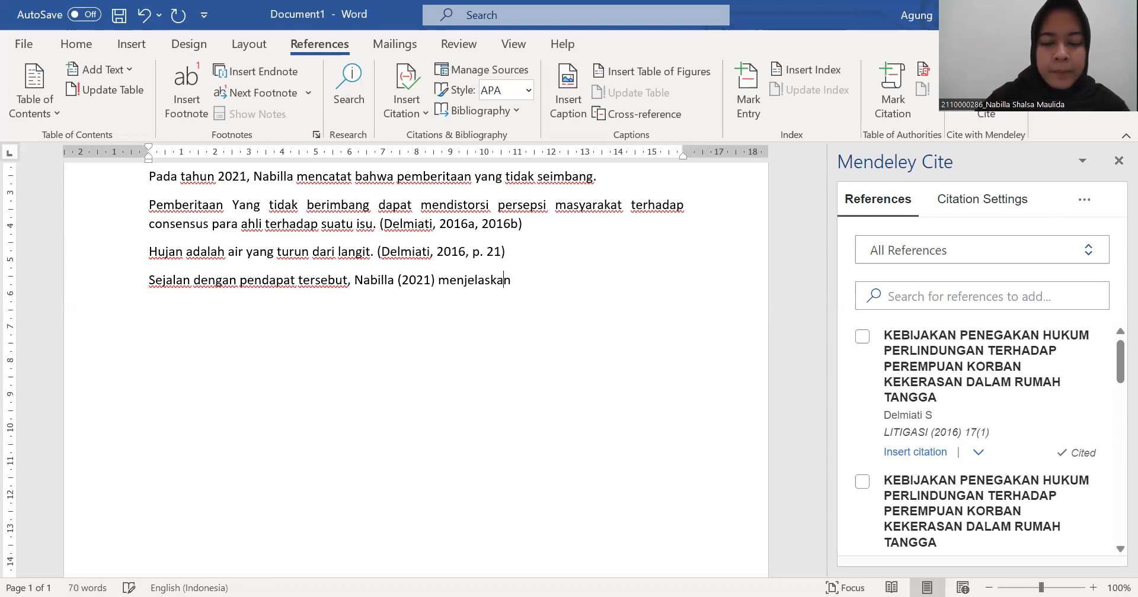
pyautogui.write(',')
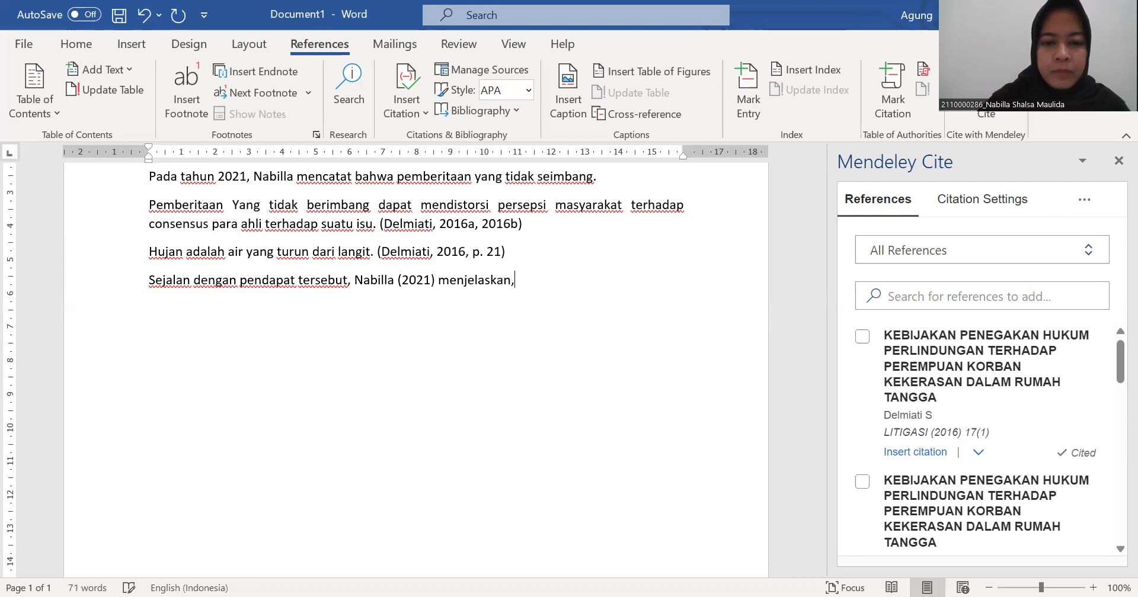
pyautogui.write(' "')
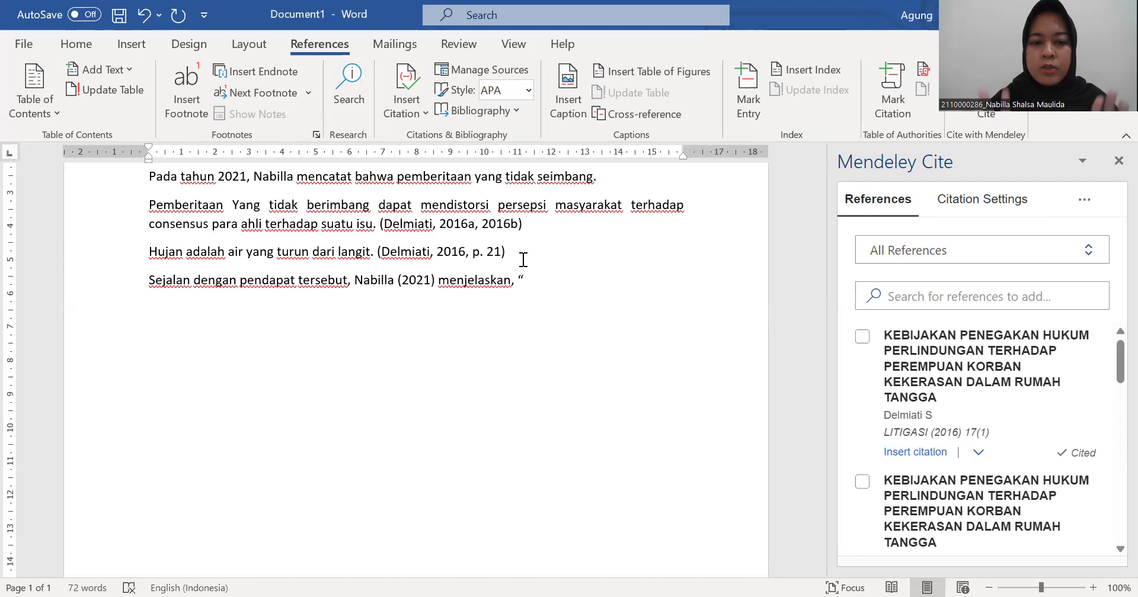
# Complete the sixth paragraph with the quotation "Bahasa adalah alat berupa symbol bunyi yang dihasilkan oleh alat ucap manusia."
pyautogui.write('Bahsa')
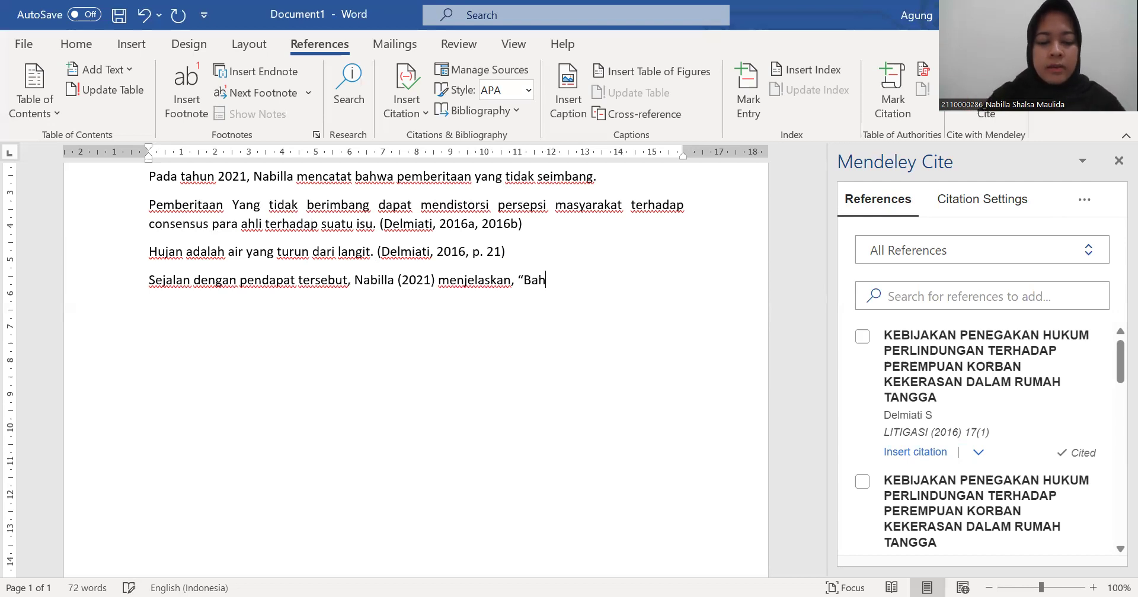
pyautogui.press('BackSpace')
pyautogui.press('BackSpace')
pyautogui.write('asa')
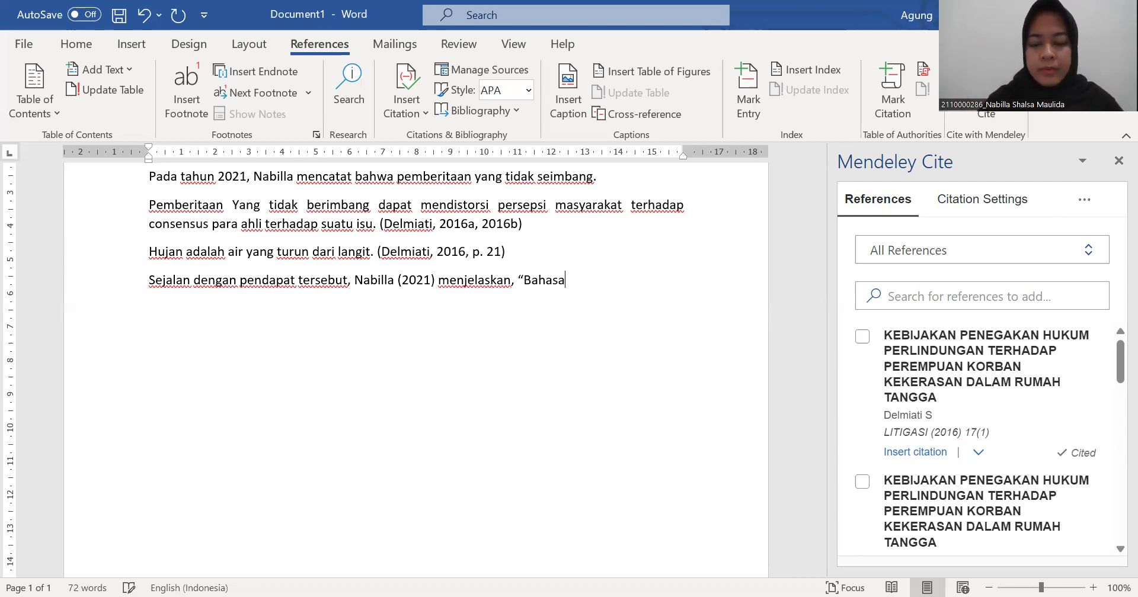
pyautogui.write(' adala')
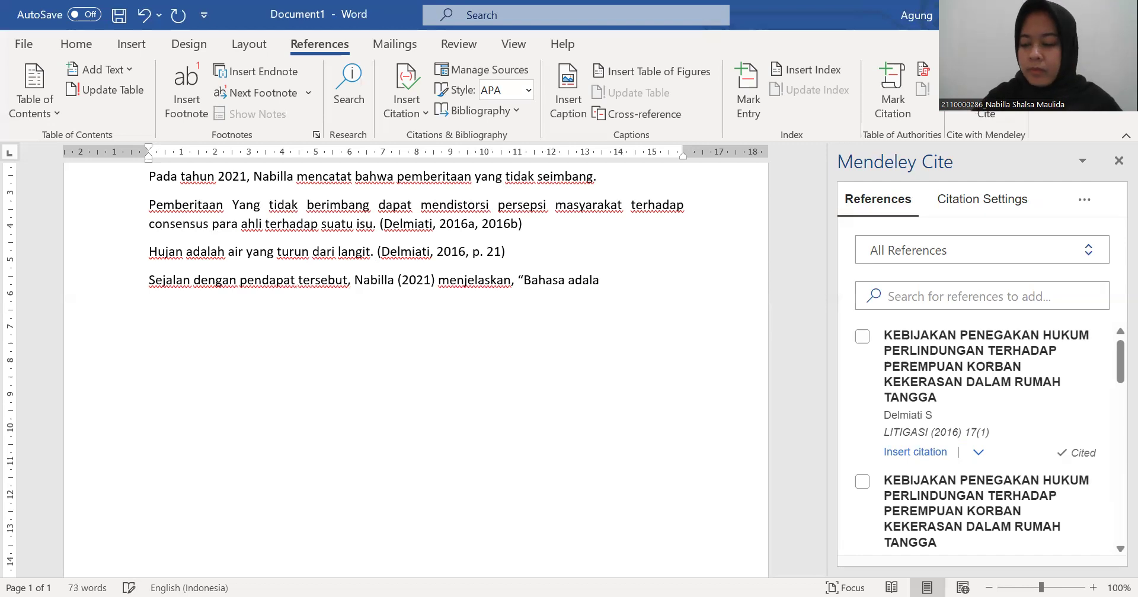
pyautogui.write('h alat')
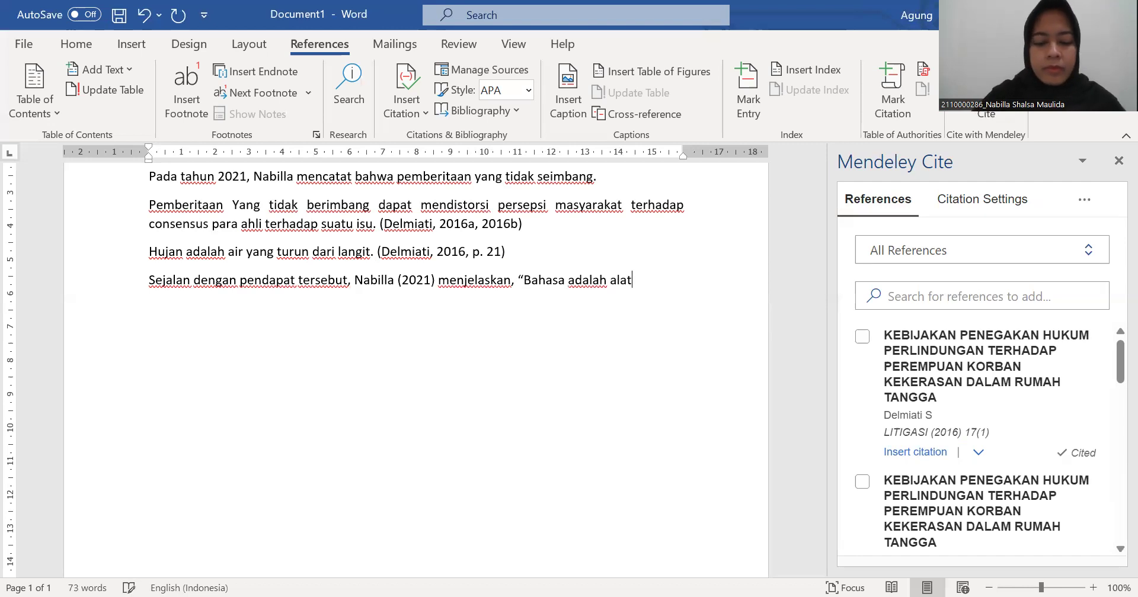
pyautogui.write(' berupa simbol')
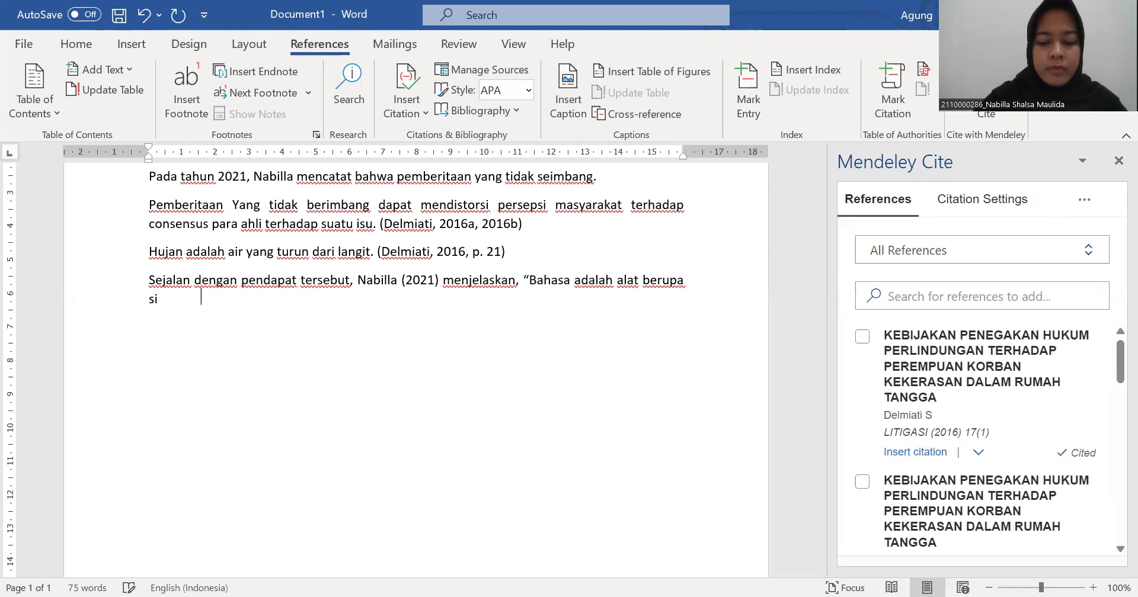
pyautogui.write(' bunyi ')
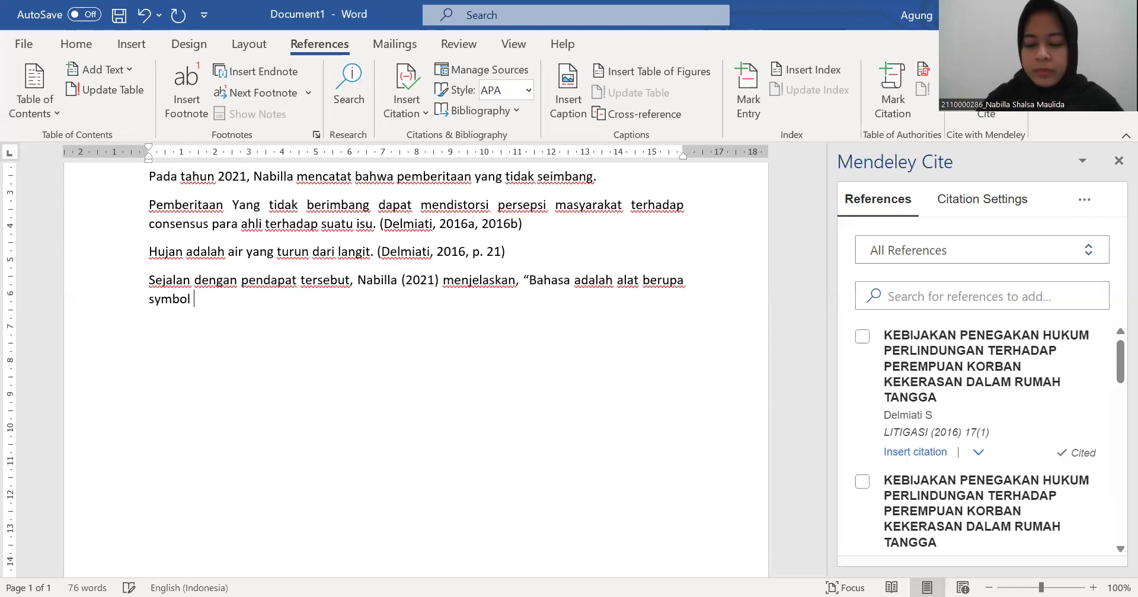
pyautogui.write('ya')
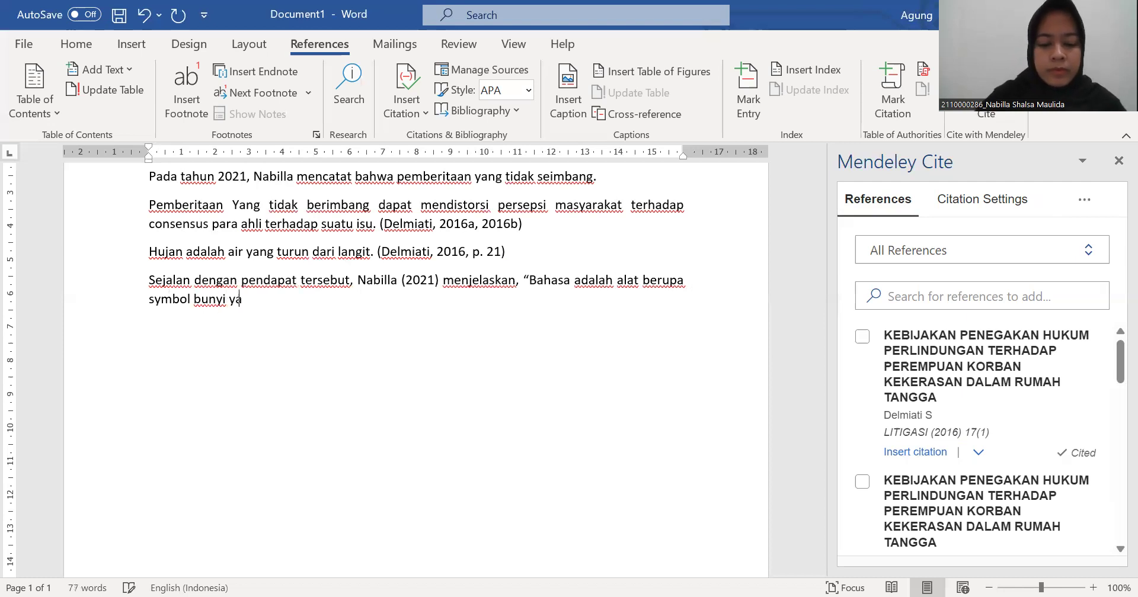
pyautogui.write('ng dihasilk')
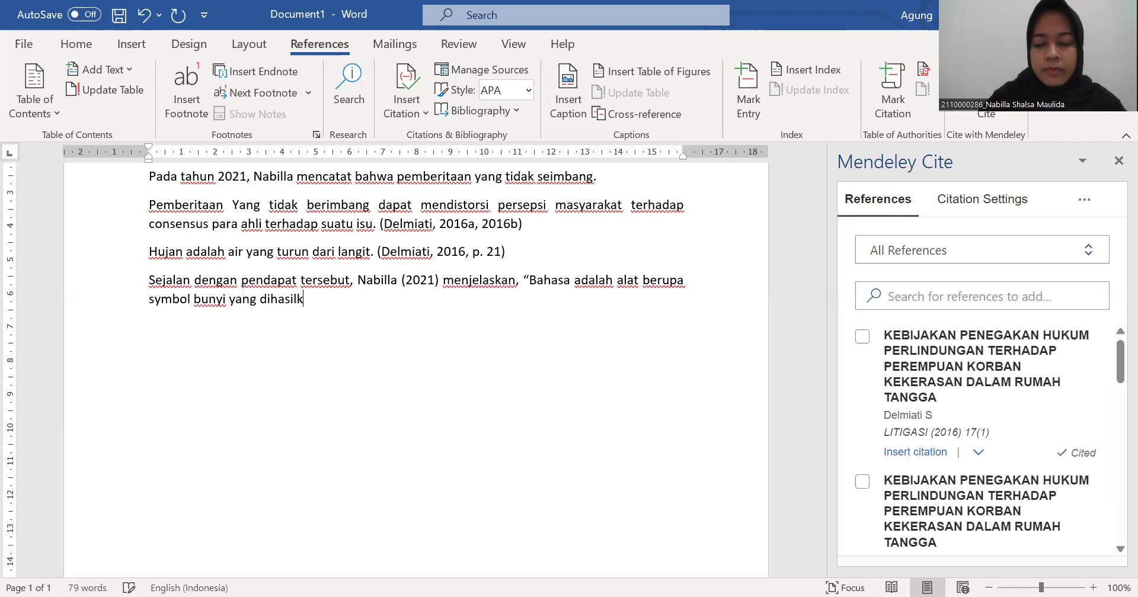
pyautogui.write('an ol')
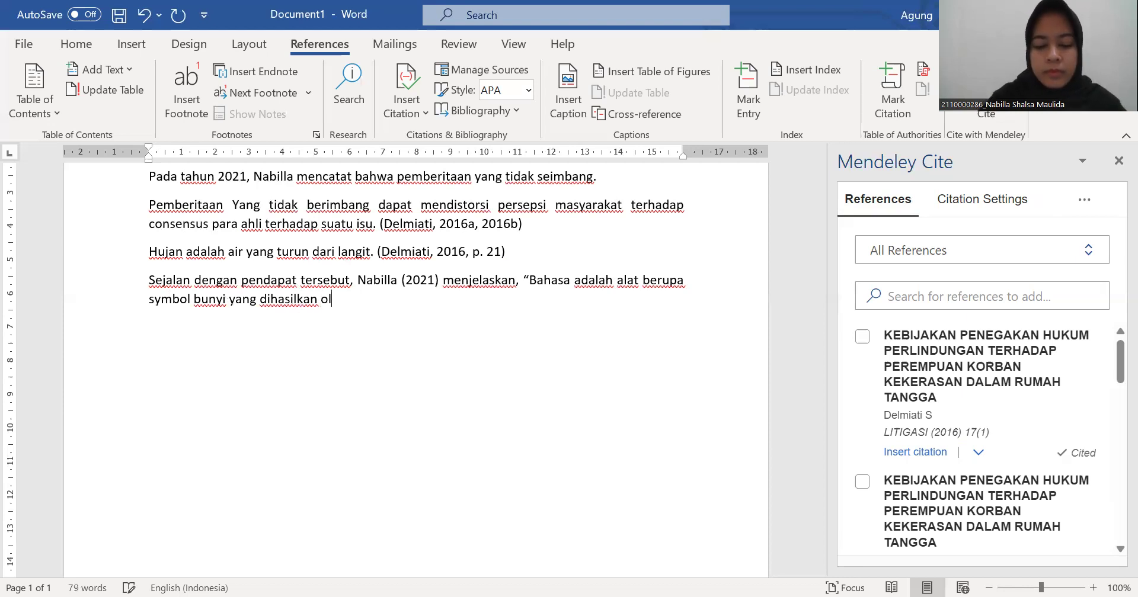
pyautogui.write('eh alat uc')
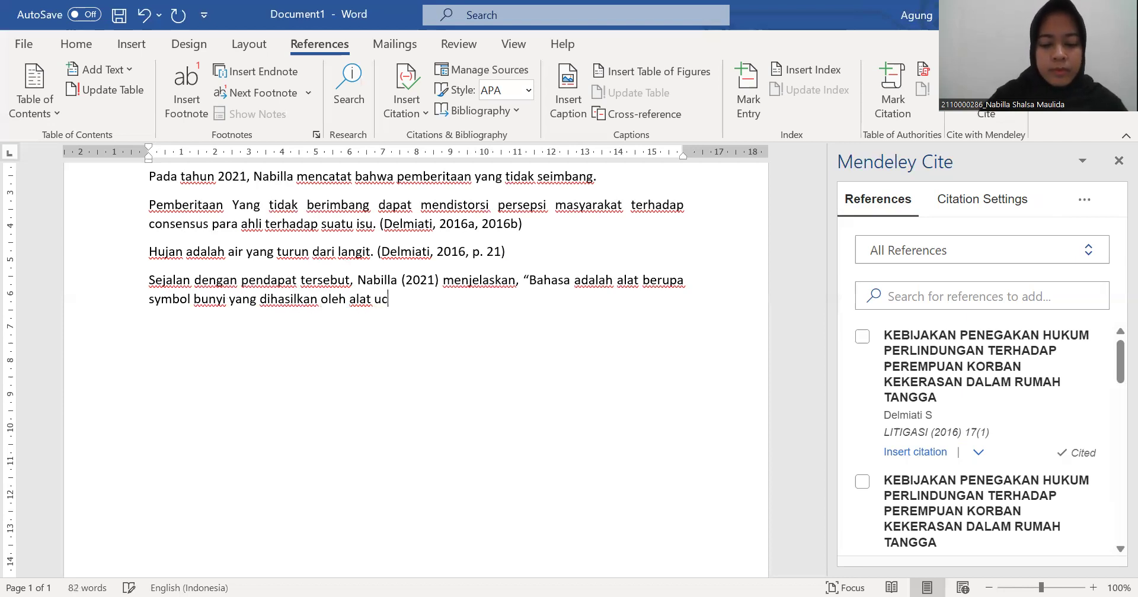
pyautogui.write('ap manusia."')
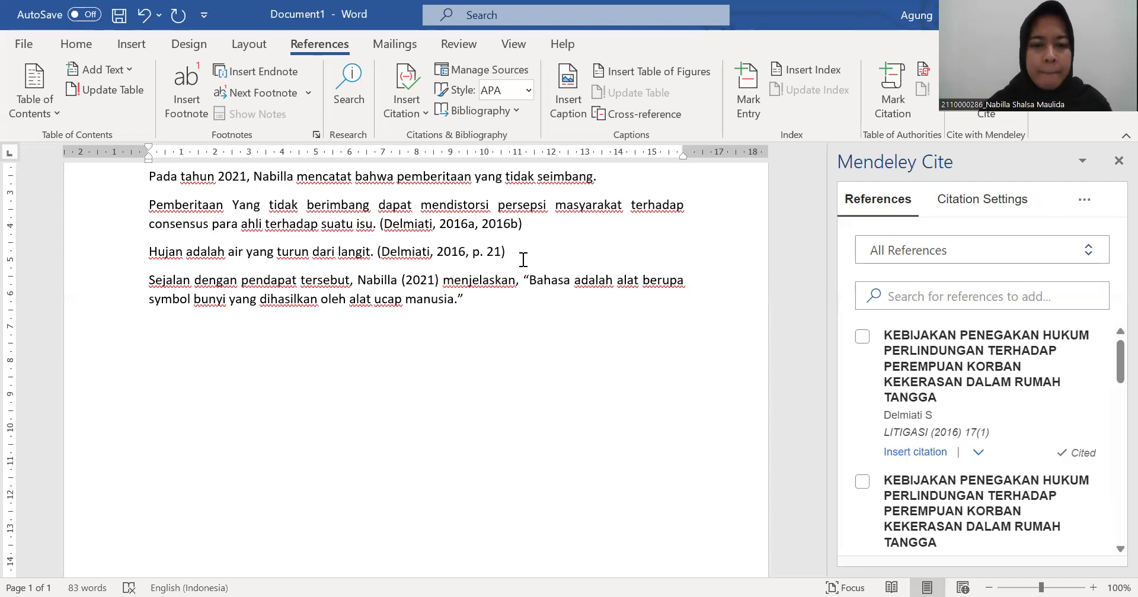
pyautogui.scroll(3, 523, 259)
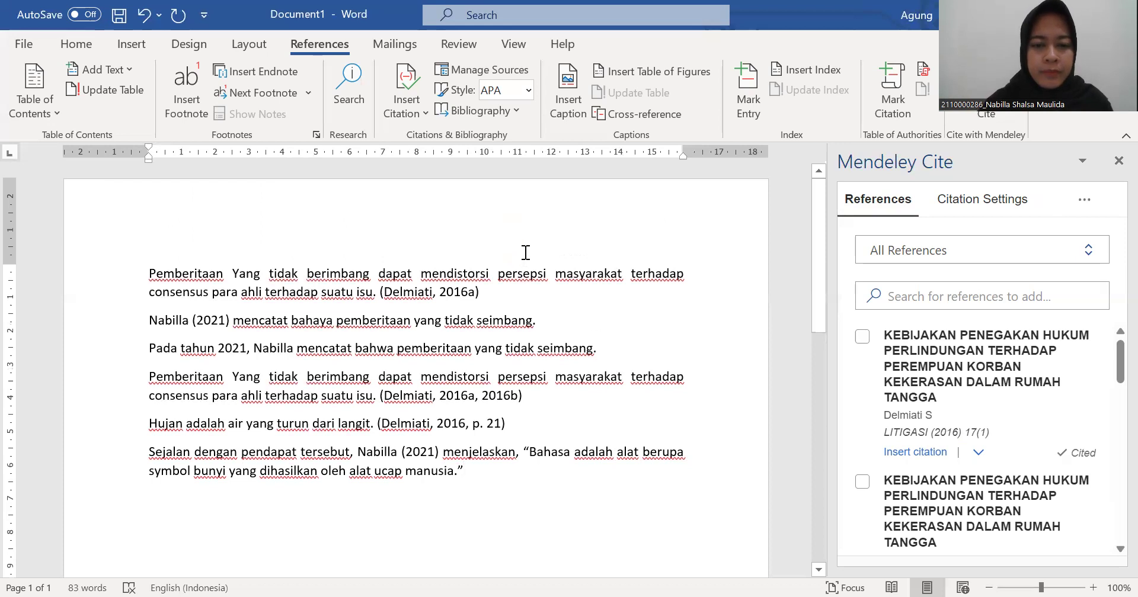
pyautogui.scroll(-5, 526, 252)
pyautogui.scroll(5, 526, 248)
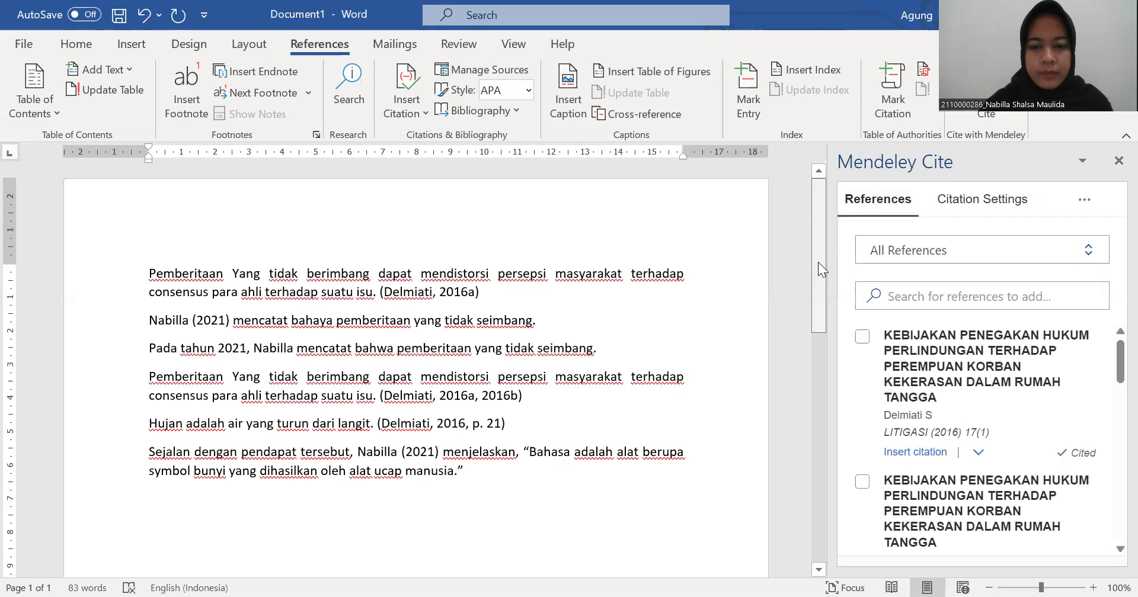
# Begin a seventh paragraph with "Sebagai metafora, dapat dikatakan bahwa seleksi alam"
pyautogui.moveTo(818, 262); pyautogui.dragTo(819, 290)
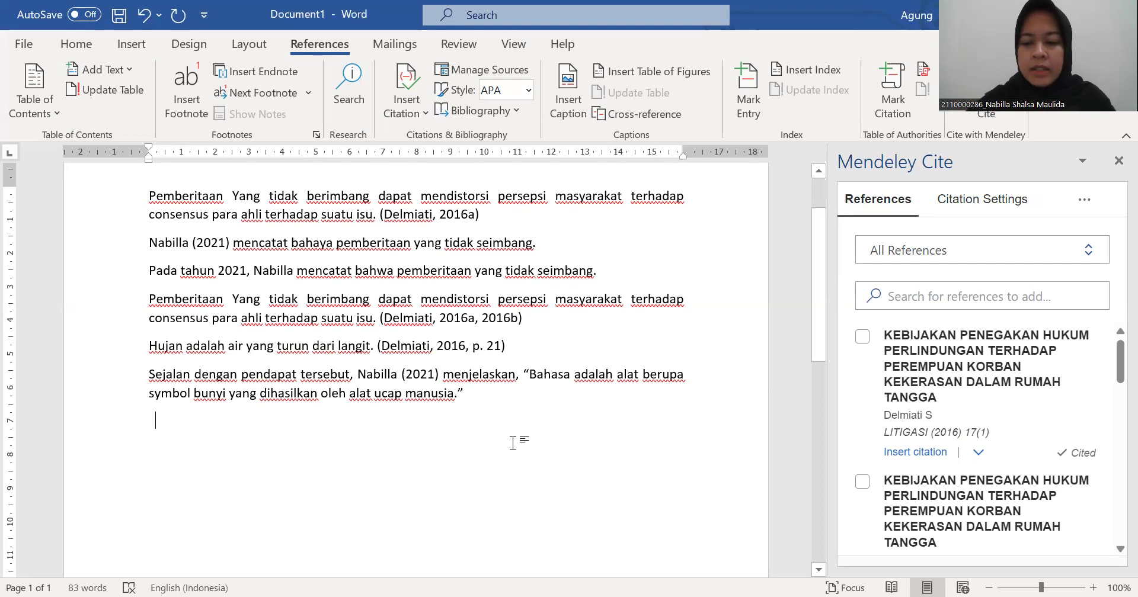
pyautogui.write('Sebagai metafor')
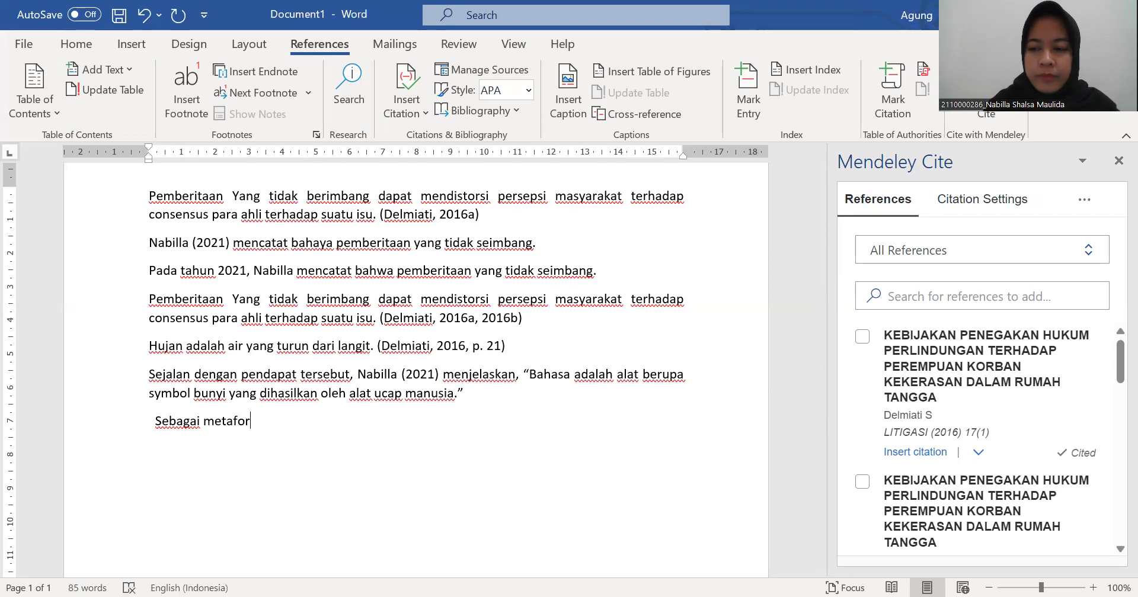
pyautogui.write('a, ')
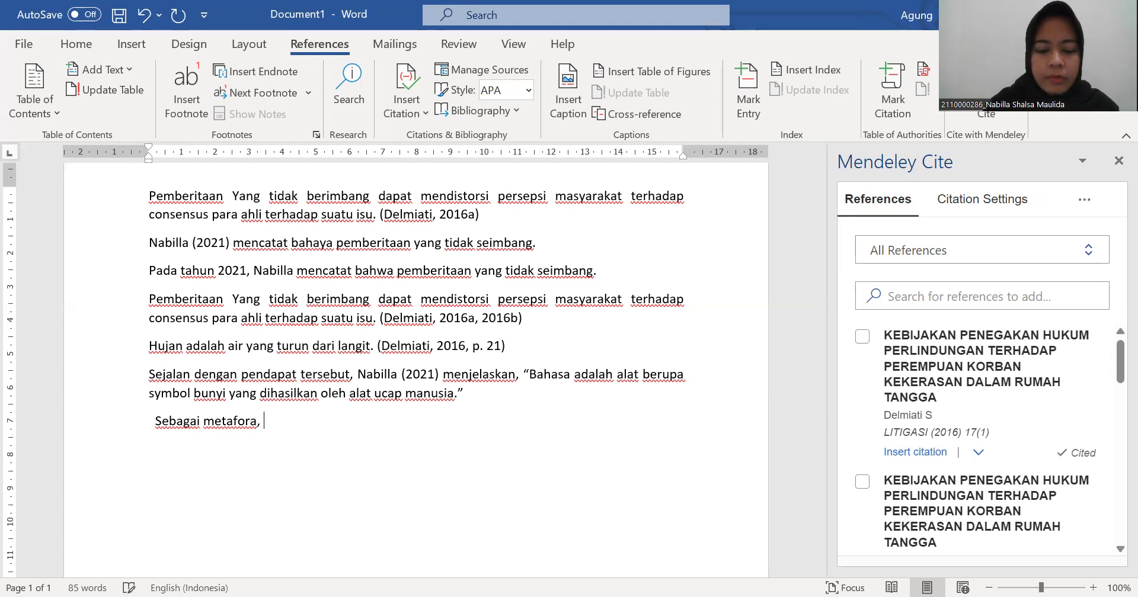
pyautogui.write('dapat dikat')
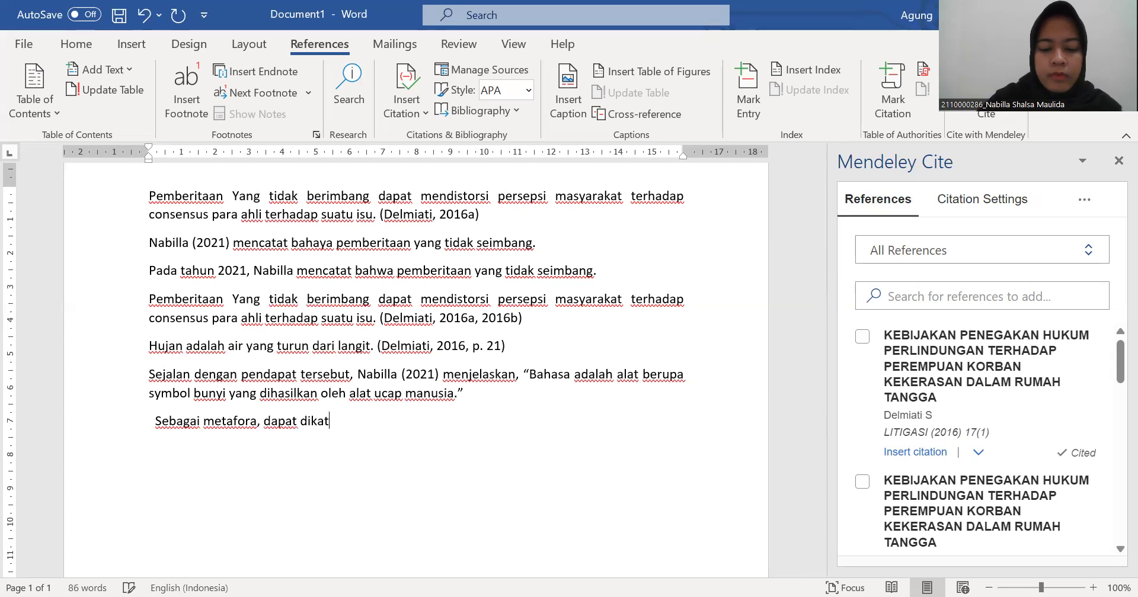
pyautogui.write('akan bahw')
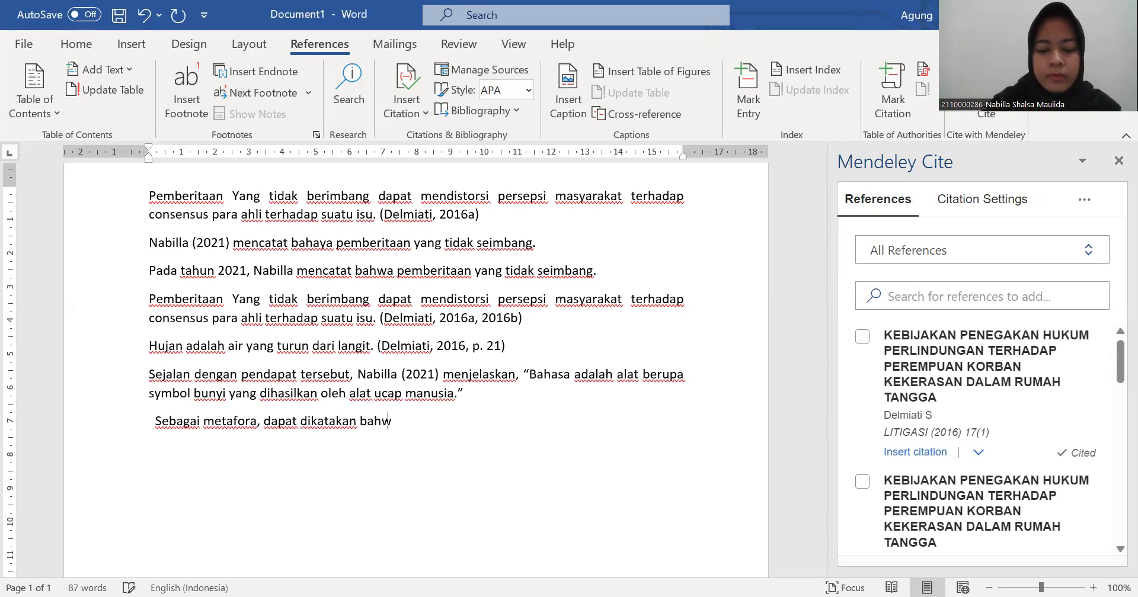
pyautogui.write('a s')
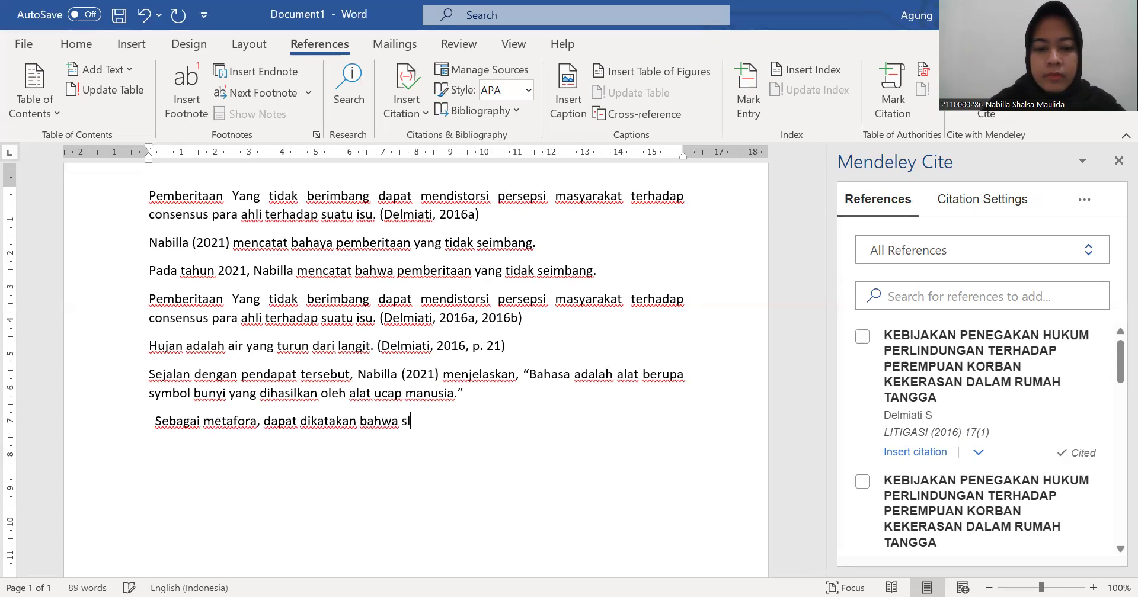
pyautogui.write('eleksi')
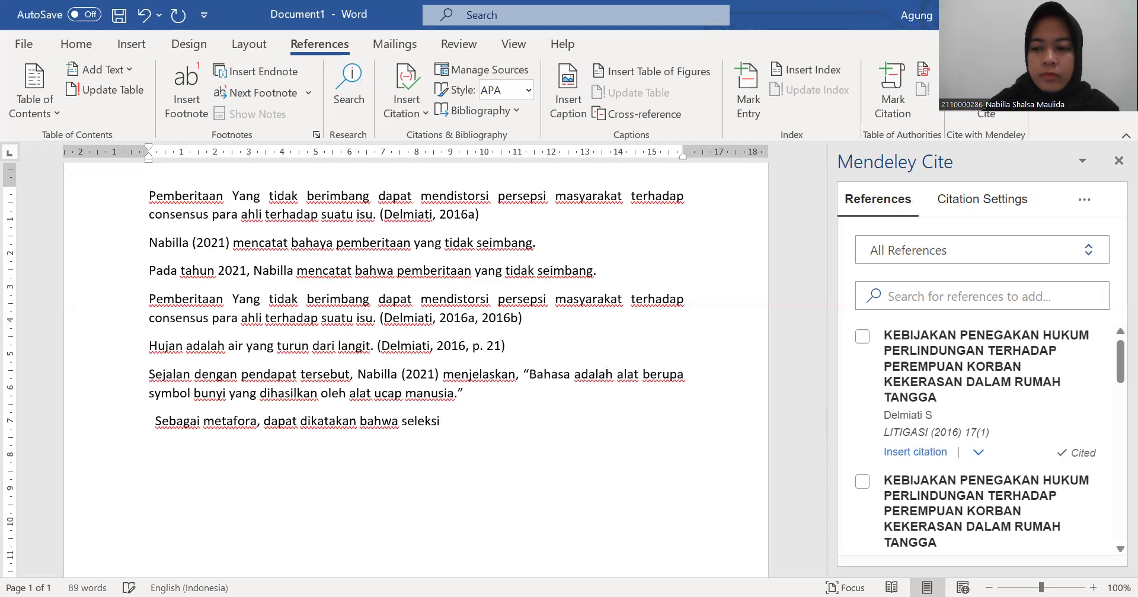
pyautogui.write(' alam saa')
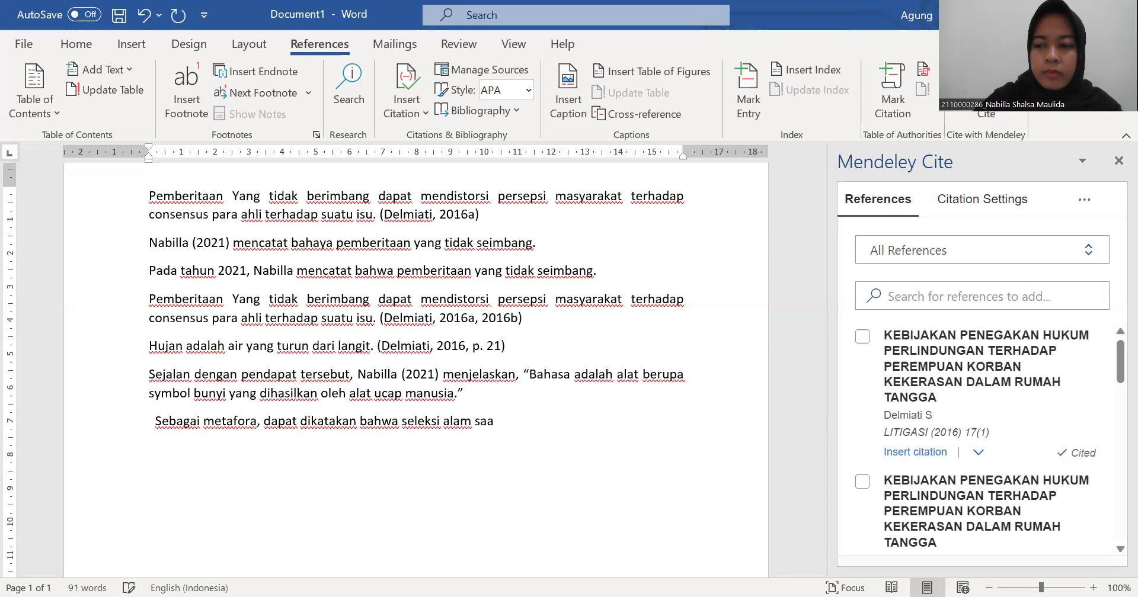
# Continue the seventh paragraph after "seleksi alam" with "setiap saat tengah meninjau setiap suku kata"
pyautogui.press('BackSpace')
pyautogui.press('BackSpace')
pyautogui.write('et')
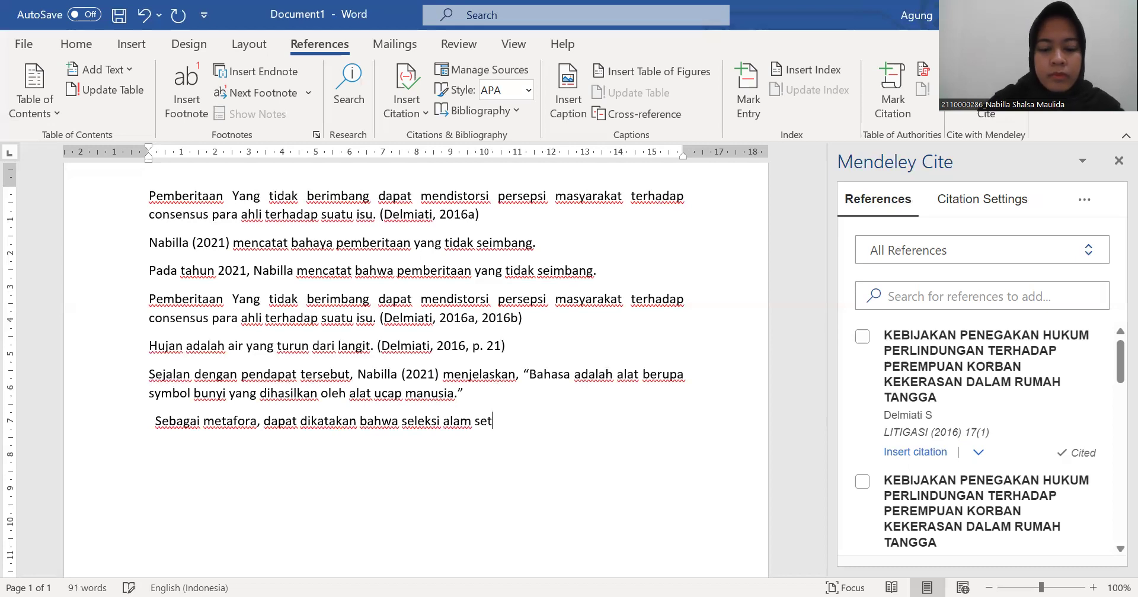
pyautogui.write('iap saa')
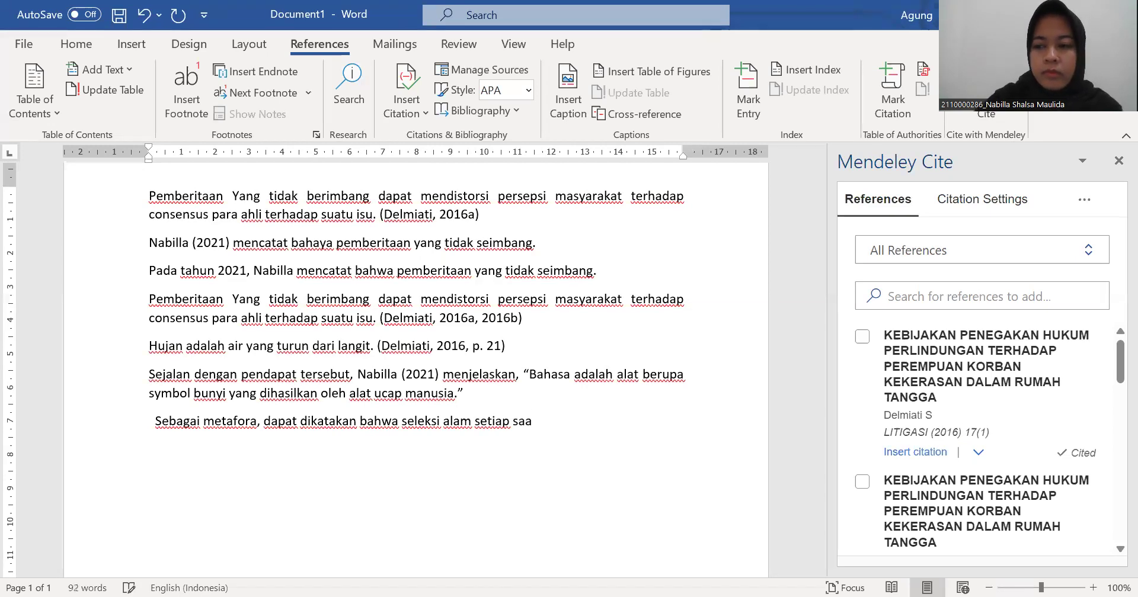
pyautogui.write('t tengahn')
pyautogui.press('BackSpace')
pyautogui.write('meninjau')
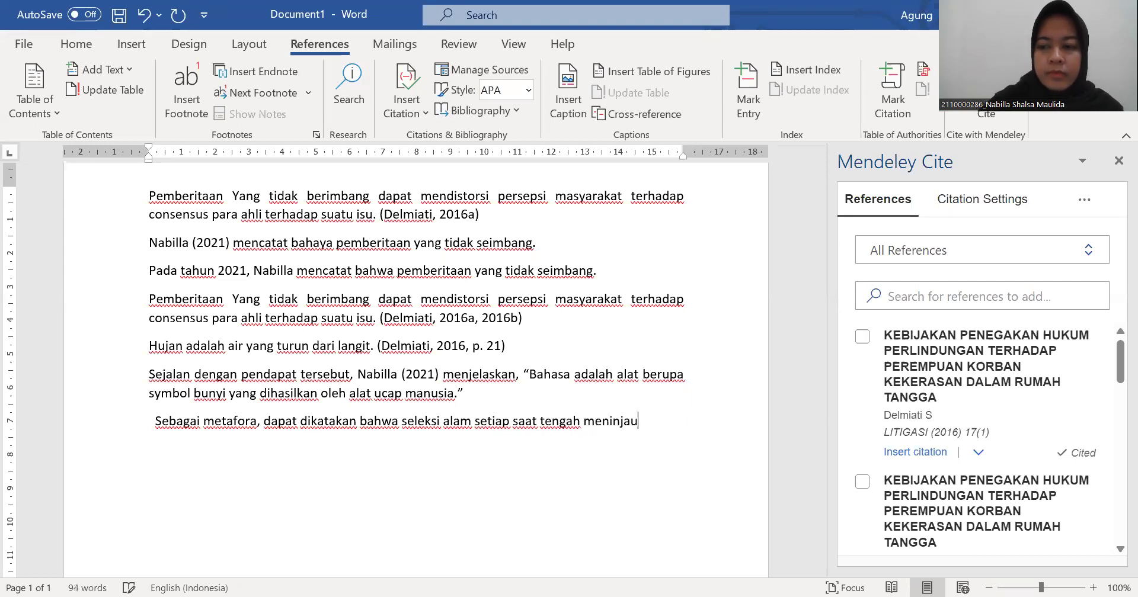
pyautogui.write(' setiap')
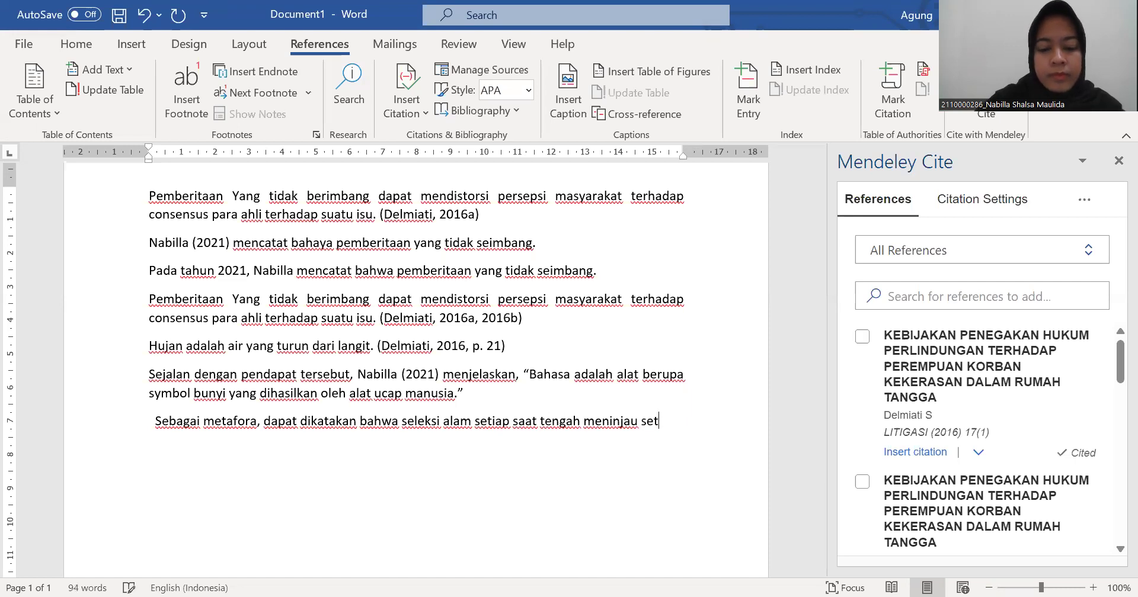
pyautogui.write(' suku kata')
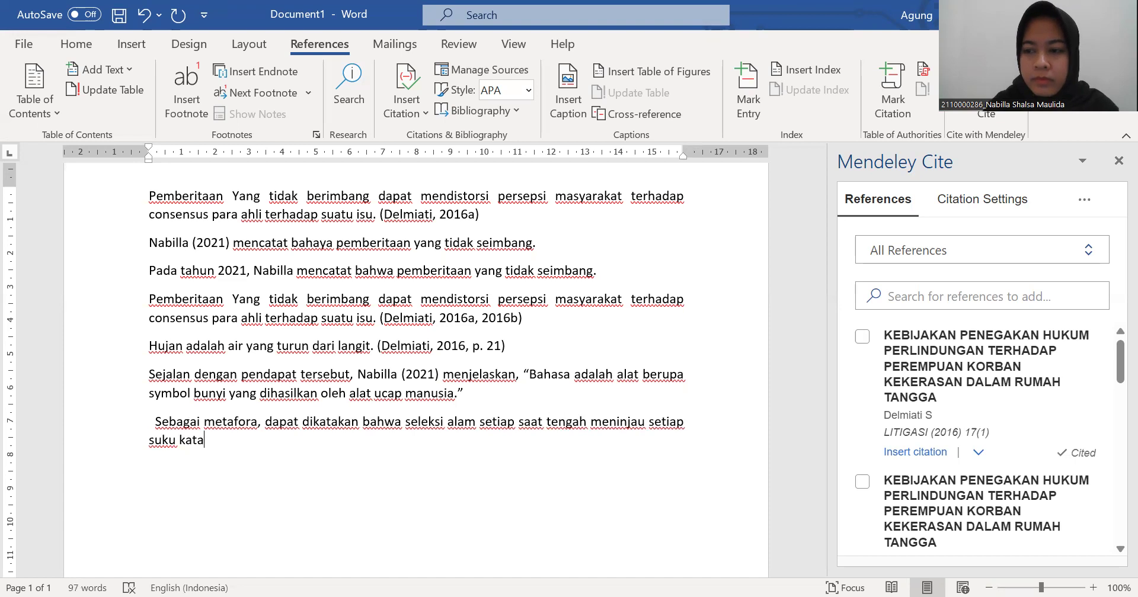
# Extend the seventh paragraph's sentence with "kehidupan, dan dengan pena tak berbelas kasih"
pyautogui.write(' kehidu')
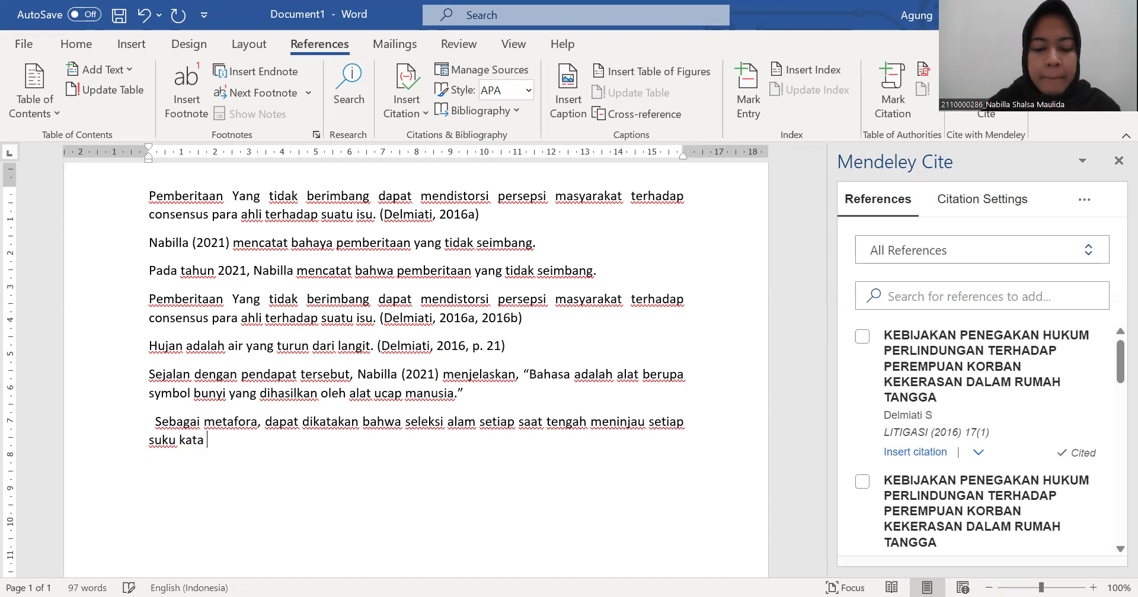
pyautogui.write('pa')
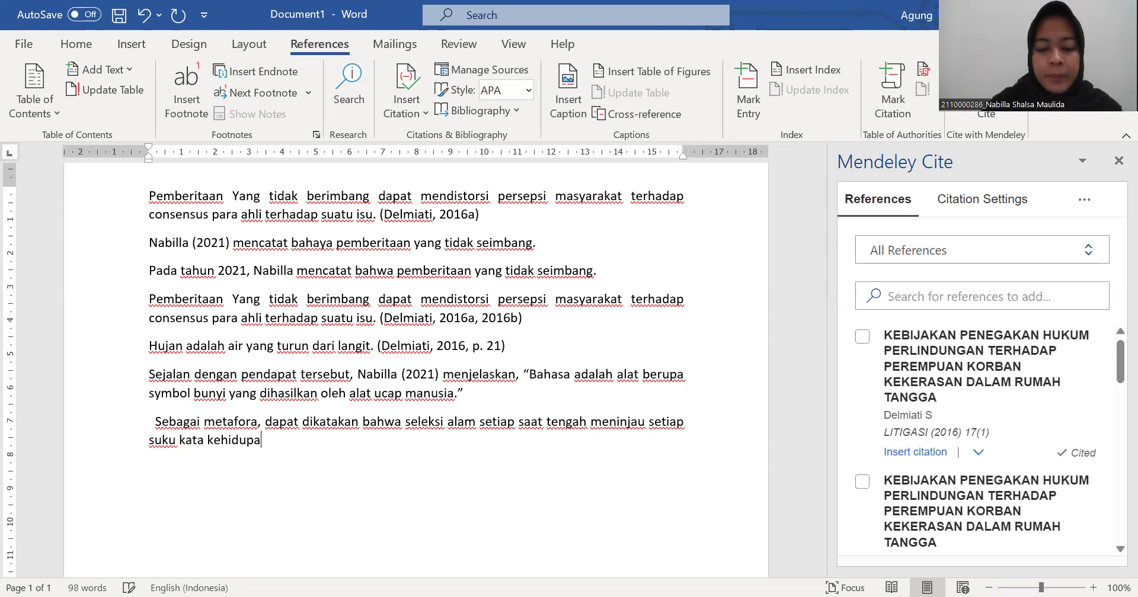
pyautogui.write('n, dan dengan pean')
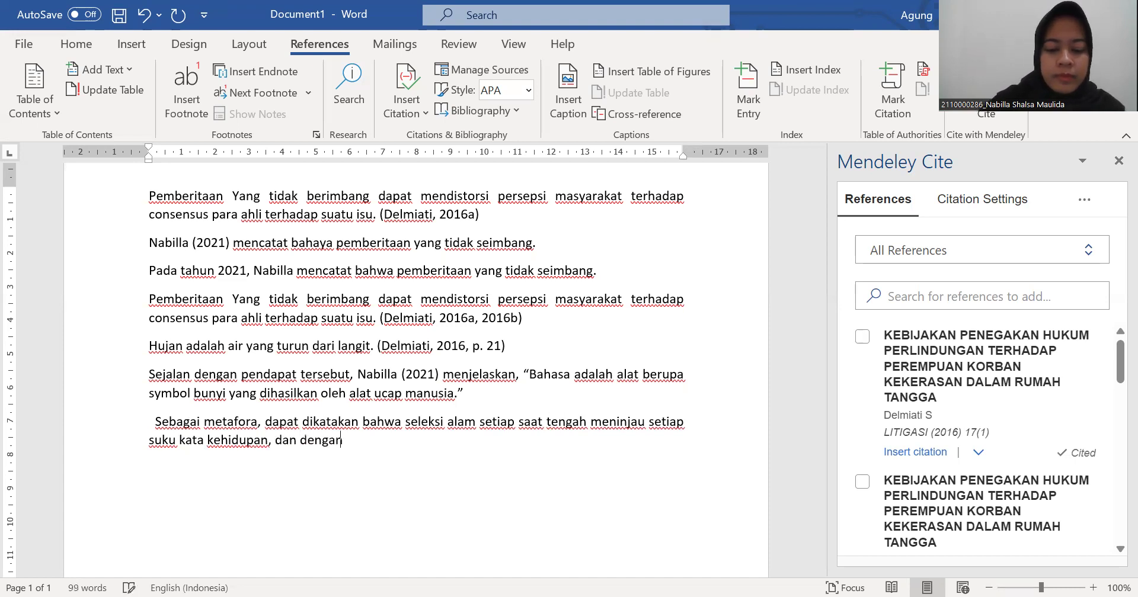
pyautogui.press('BackSpace')
pyautogui.press('BackSpace')
pyautogui.write('na tak ber')
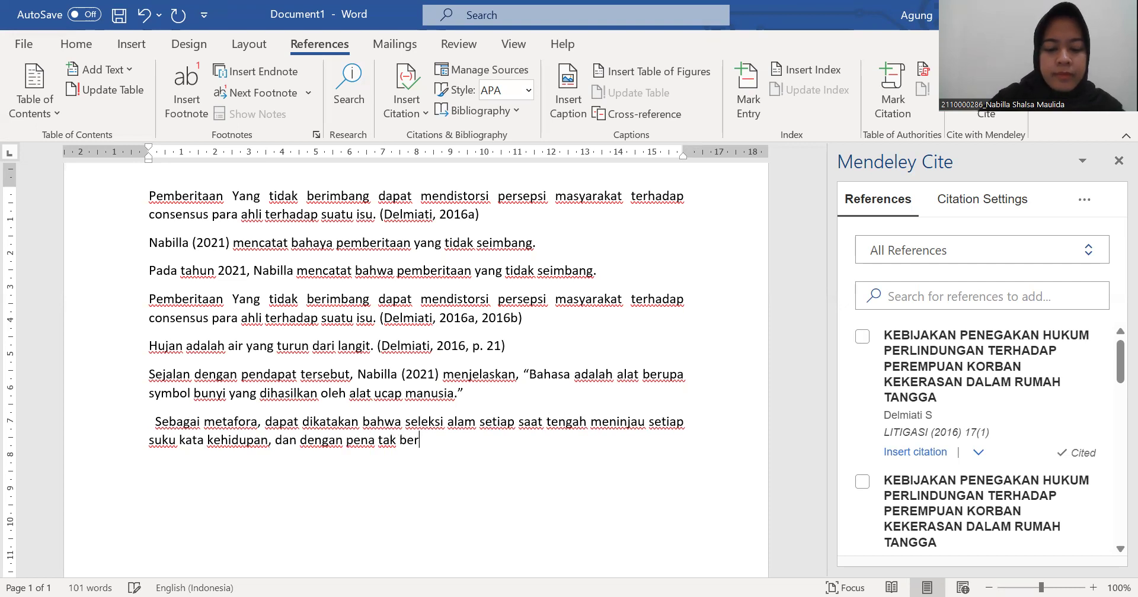
pyautogui.write('belas kasih')
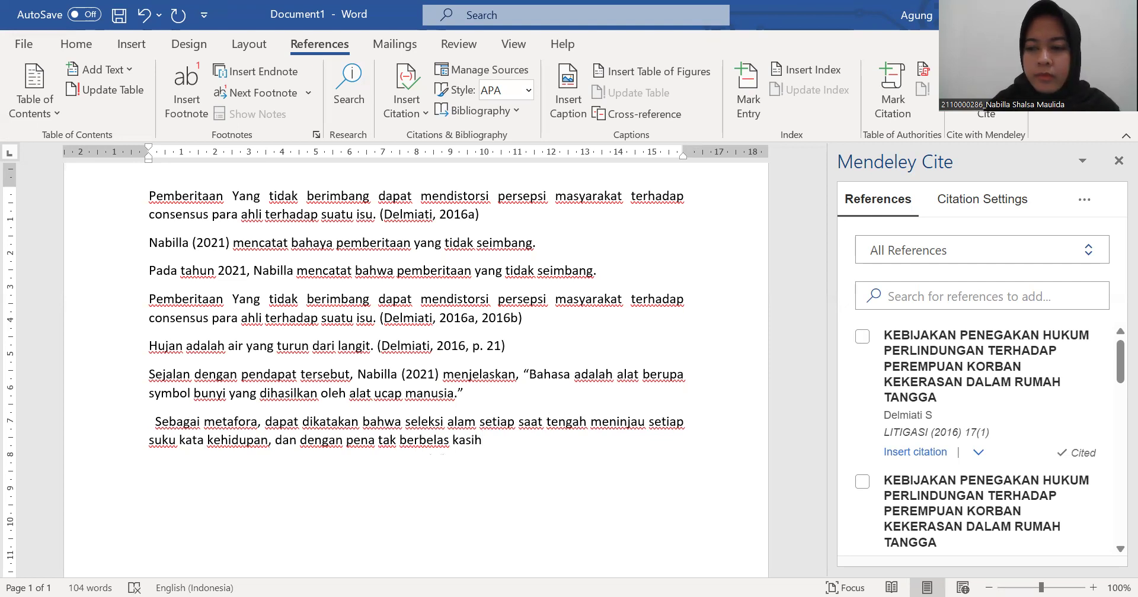
# Complete the seventh paragraph with ", ia mencoret kata demi kata yang tidak melestarikan makna."
pyautogui.write(', iam')
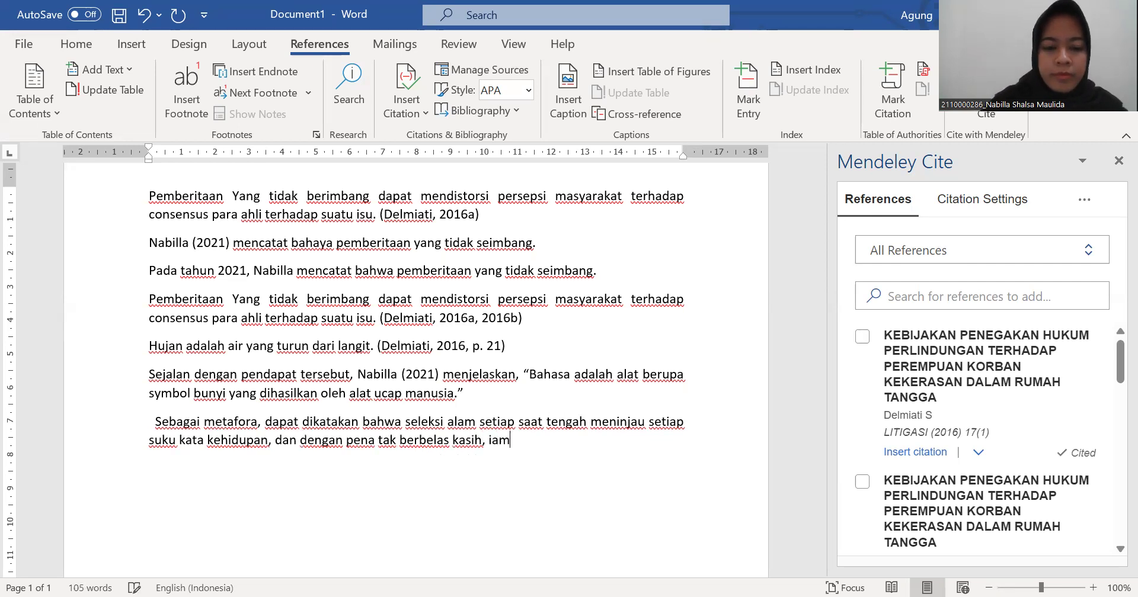
pyautogui.press('BackSpace')
pyautogui.write('mencorte')
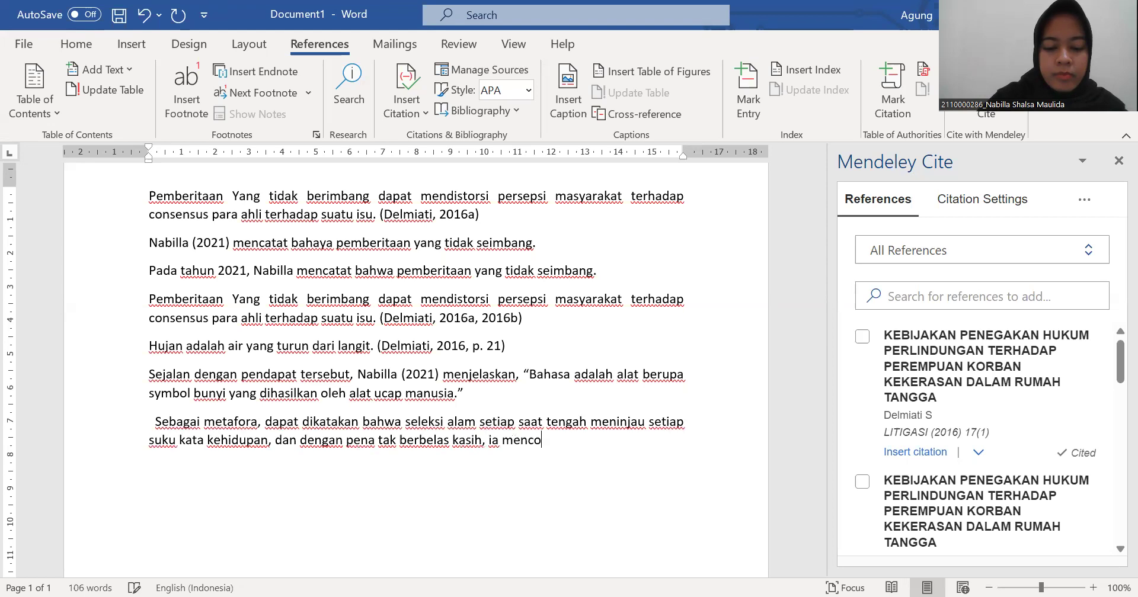
pyautogui.press('BackSpace')
pyautogui.press('BackSpace')
pyautogui.write('et kata demi kata')
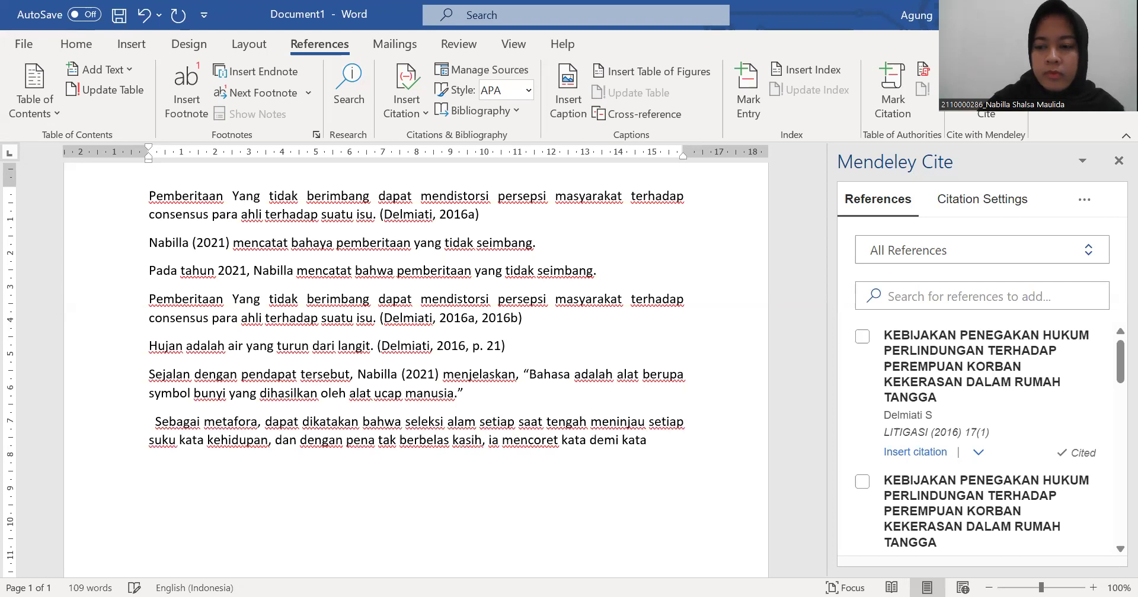
pyautogui.write(' y')
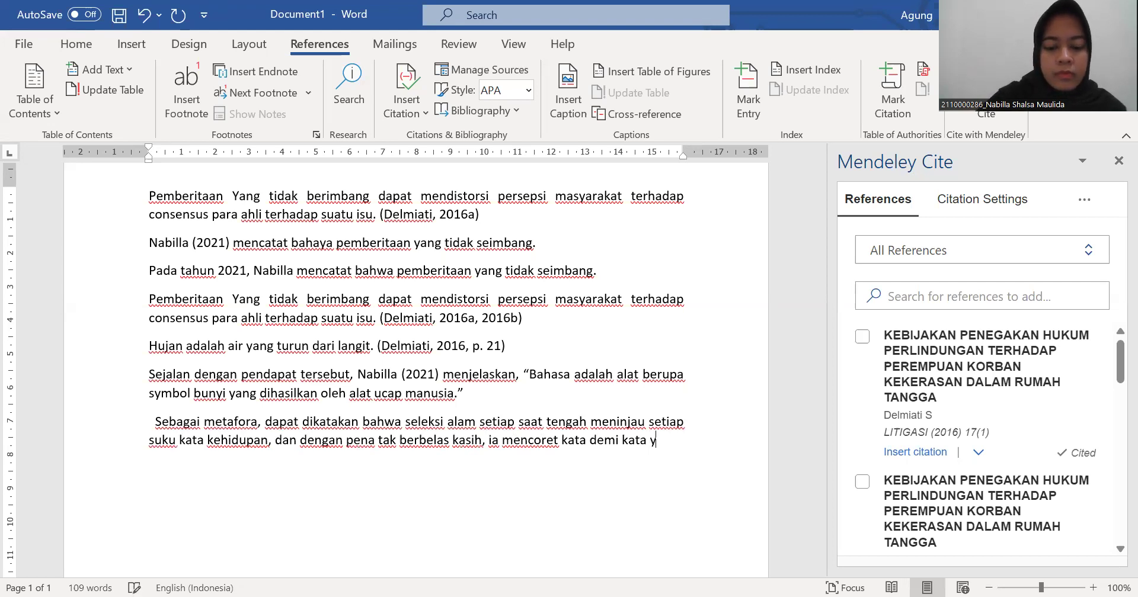
pyautogui.write('ang tidak m')
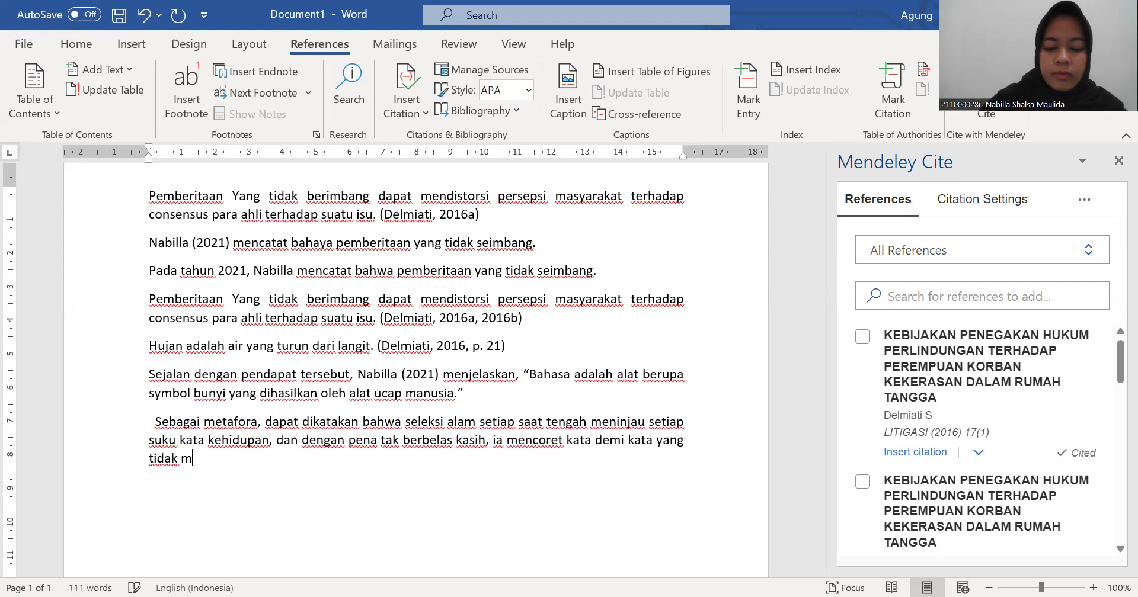
pyautogui.write('elestar')
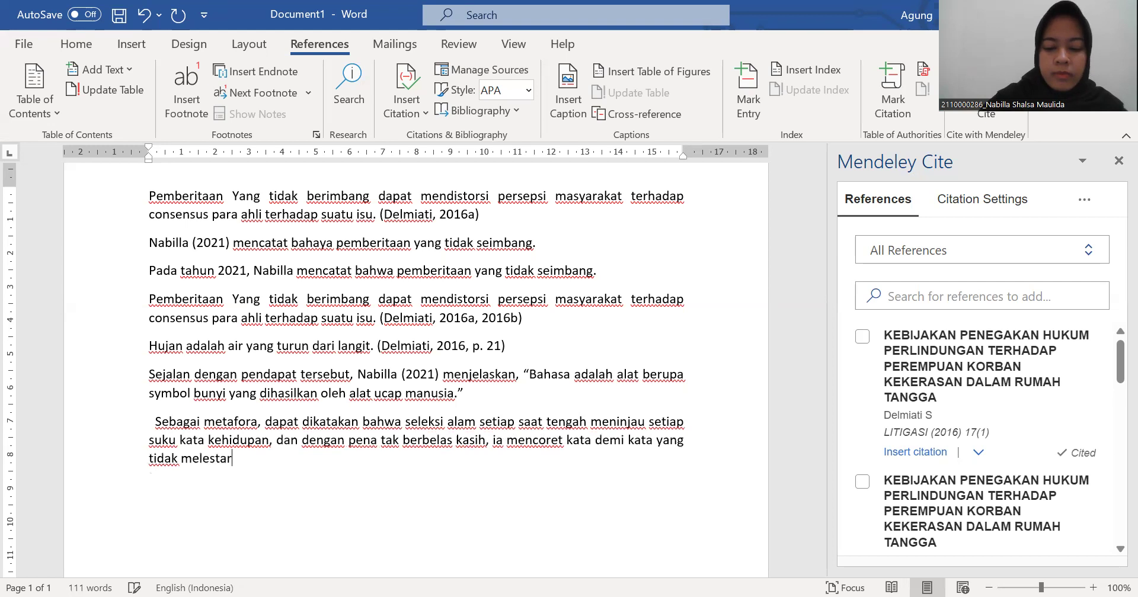
pyautogui.write('ikan makna.')
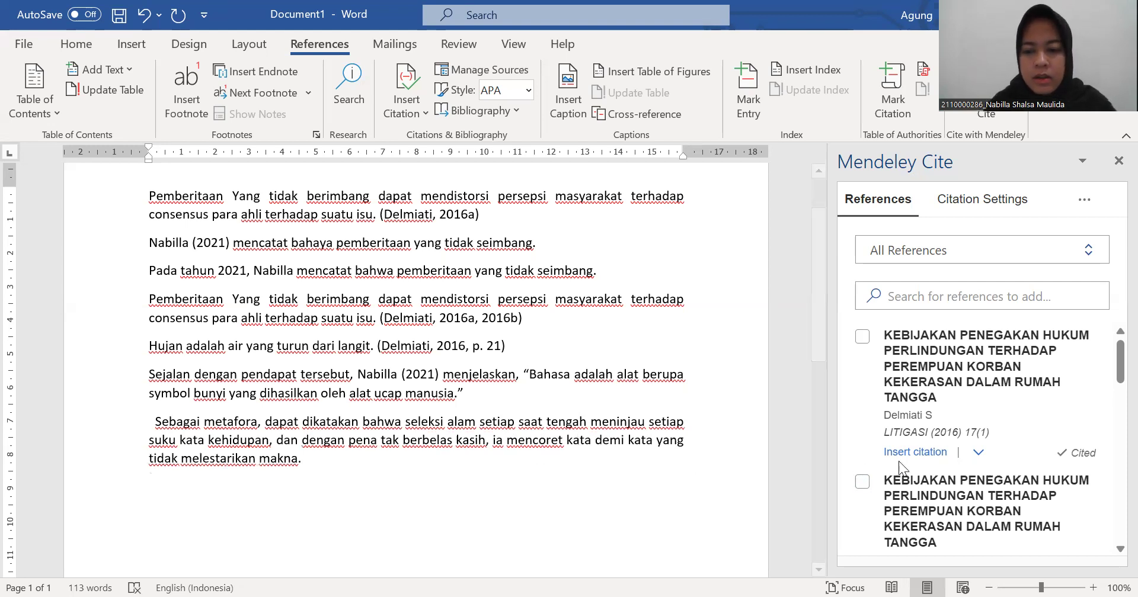
# Insert a Mendeley citation for the "Prosiding Perencanaan Wilayah dan Kota" reference at the end of the seventh paragraph
pyautogui.scroll(-5, 901, 462)
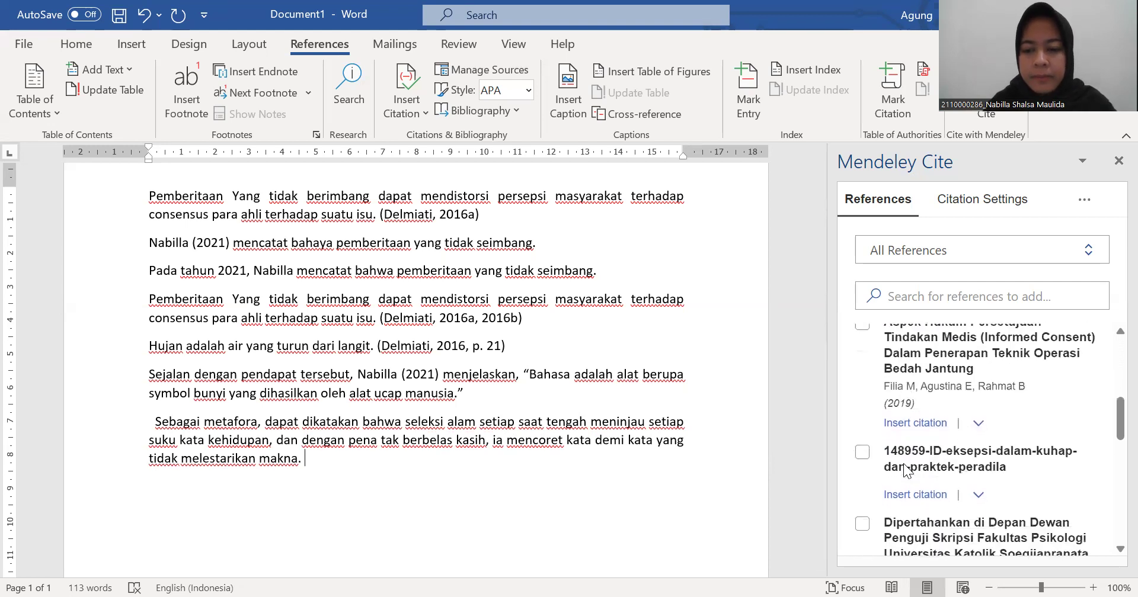
pyautogui.scroll(-2, 895, 456)
pyautogui.scroll(-2, 871, 431)
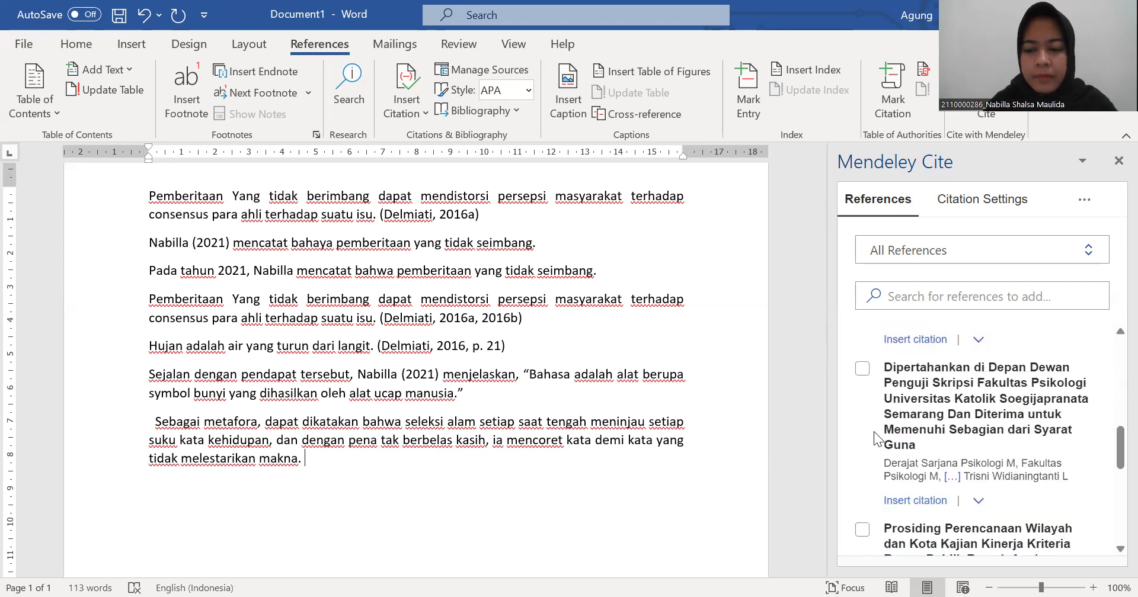
pyautogui.scroll(-1, 873, 432)
pyautogui.click(862, 449)
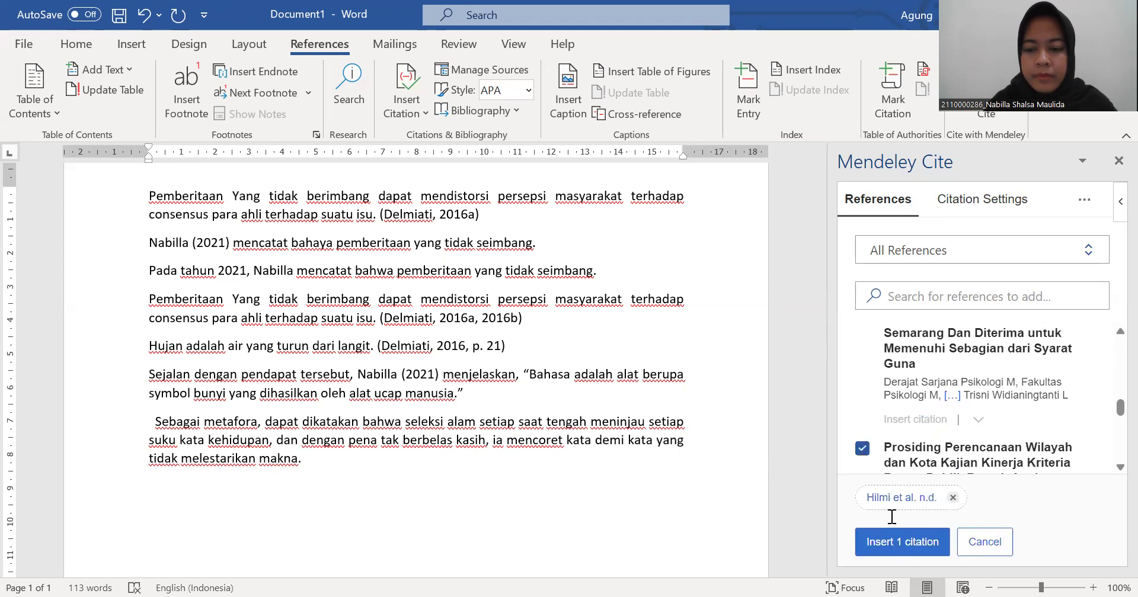
pyautogui.click(905, 543)
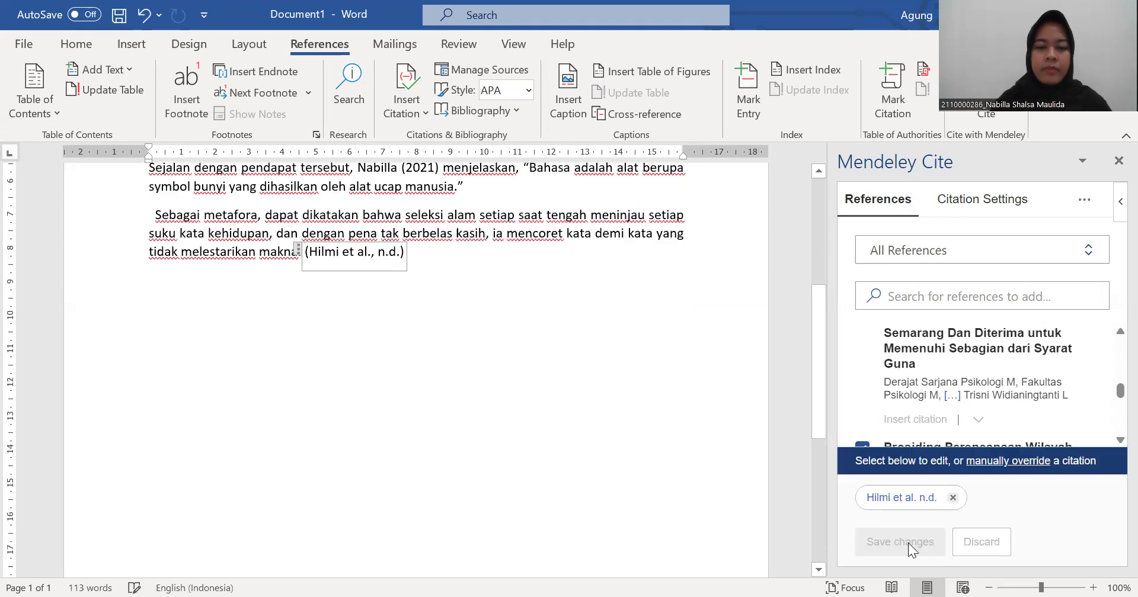
pyautogui.click(678, 384)
pyautogui.moveTo(822, 402); pyautogui.dragTo(824, 357)
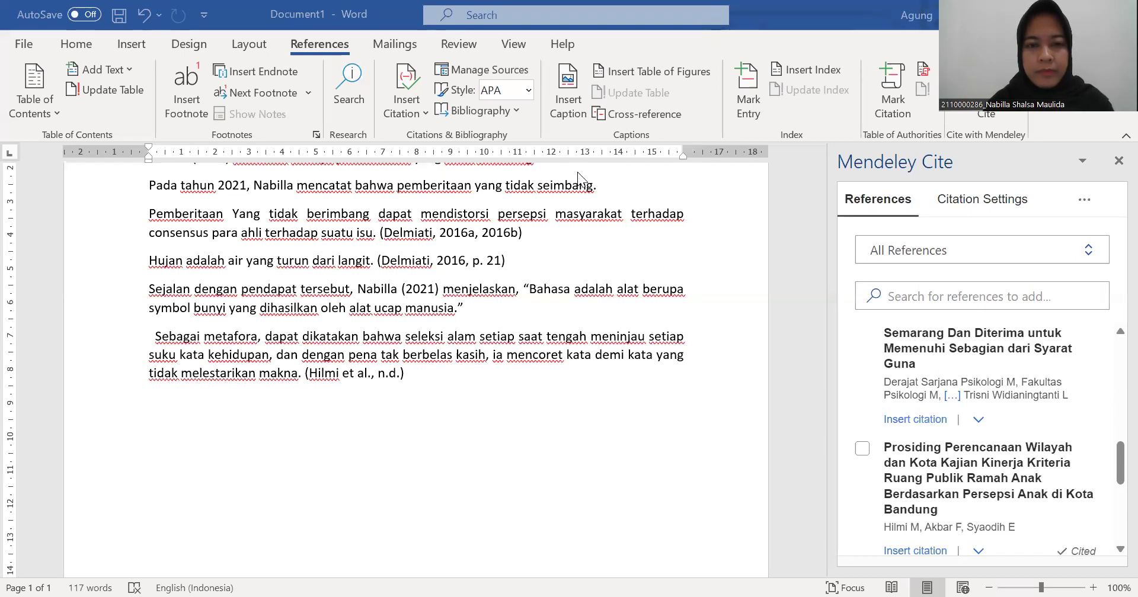
pyautogui.hotkey('alt', 'Tab')
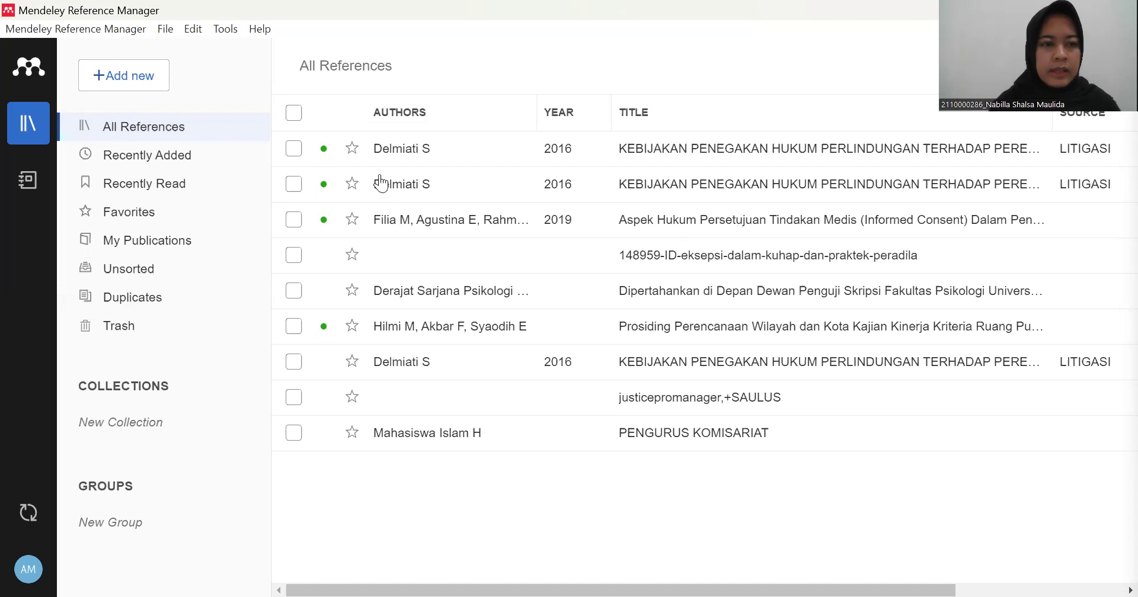
pyautogui.click(155, 83)
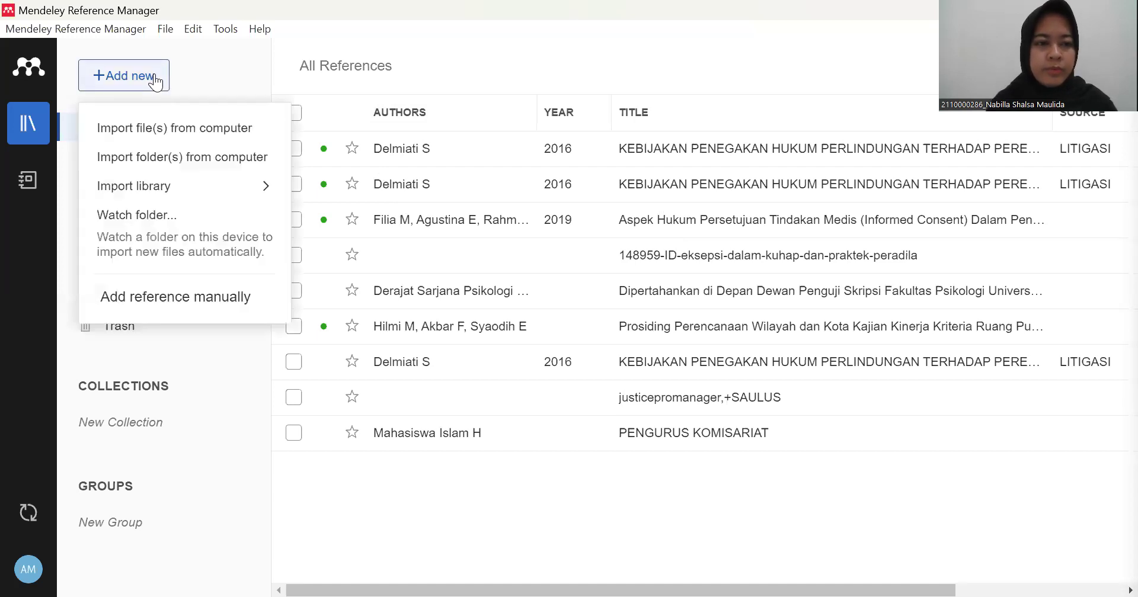
pyautogui.click(179, 128)
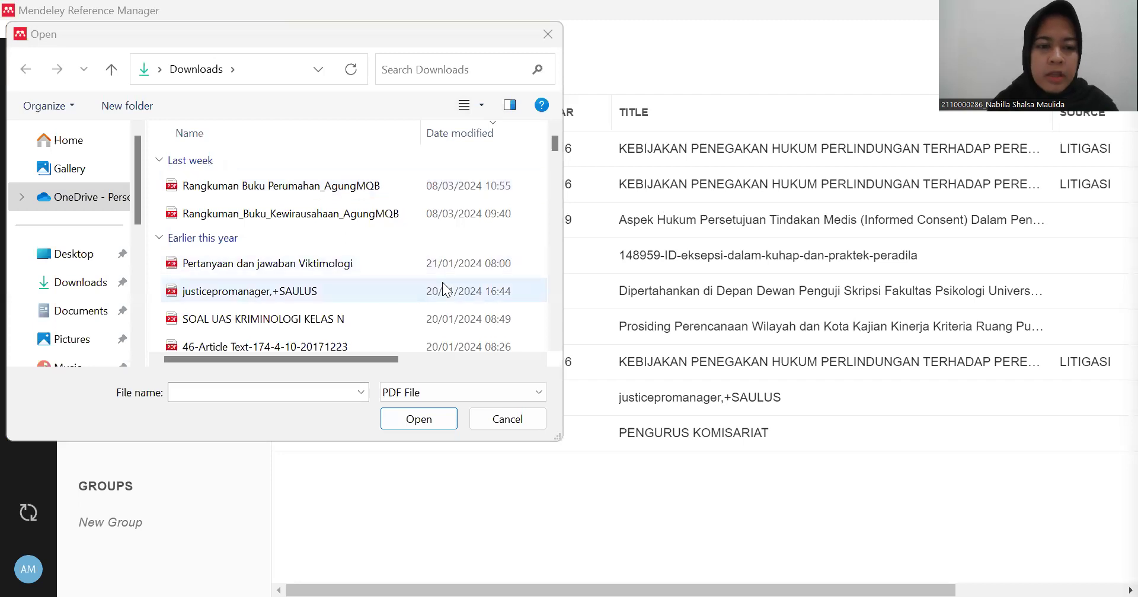
pyautogui.scroll(-2, 442, 282)
pyautogui.moveTo(556, 150); pyautogui.dragTo(553, 158)
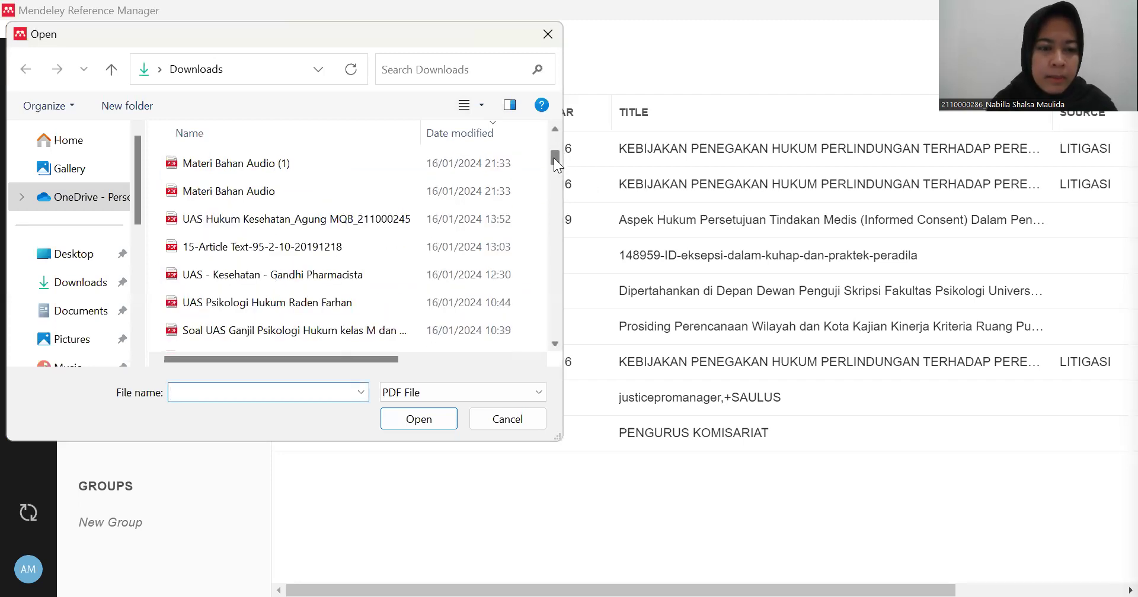
pyautogui.click(385, 242)
pyautogui.click(445, 419)
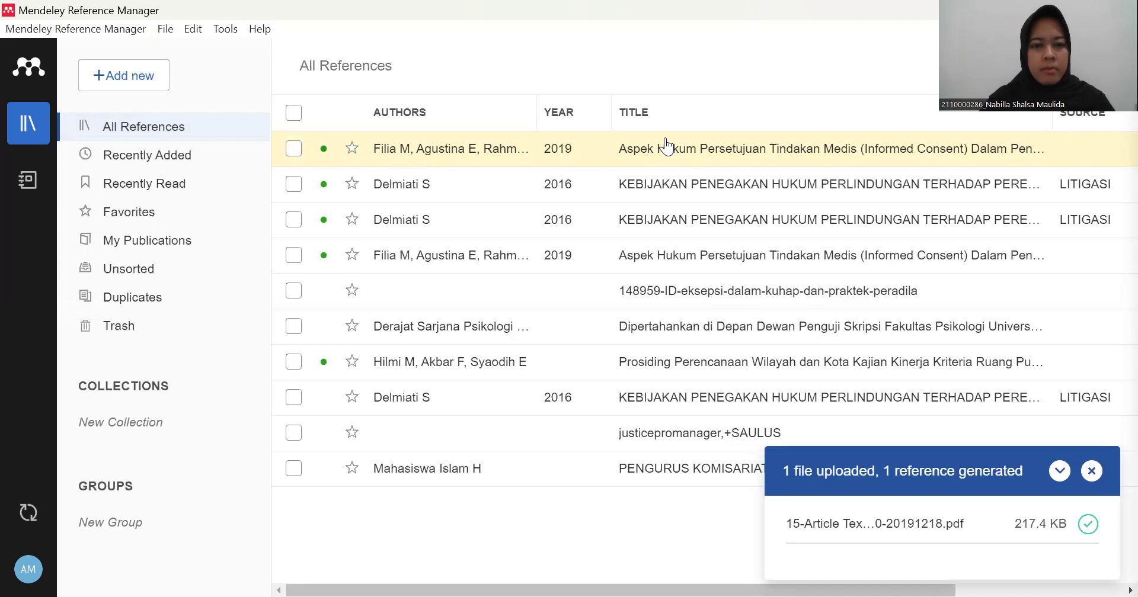
# Examine the fields of the manual reference entry form for a journal article, and leave it without adding an entry
pyautogui.click(148, 83)
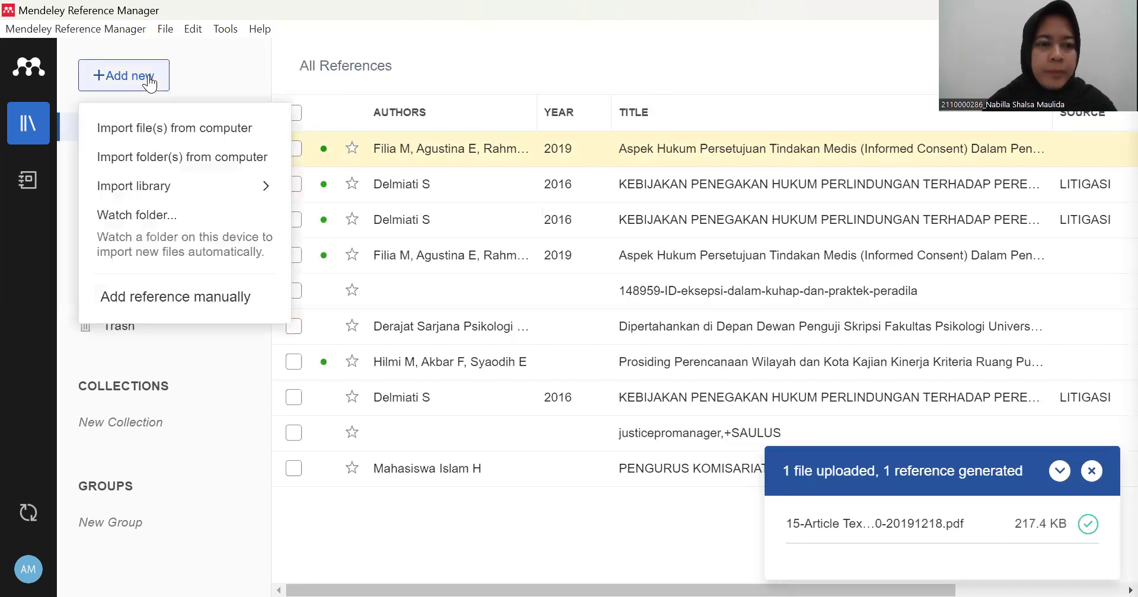
pyautogui.click(229, 302)
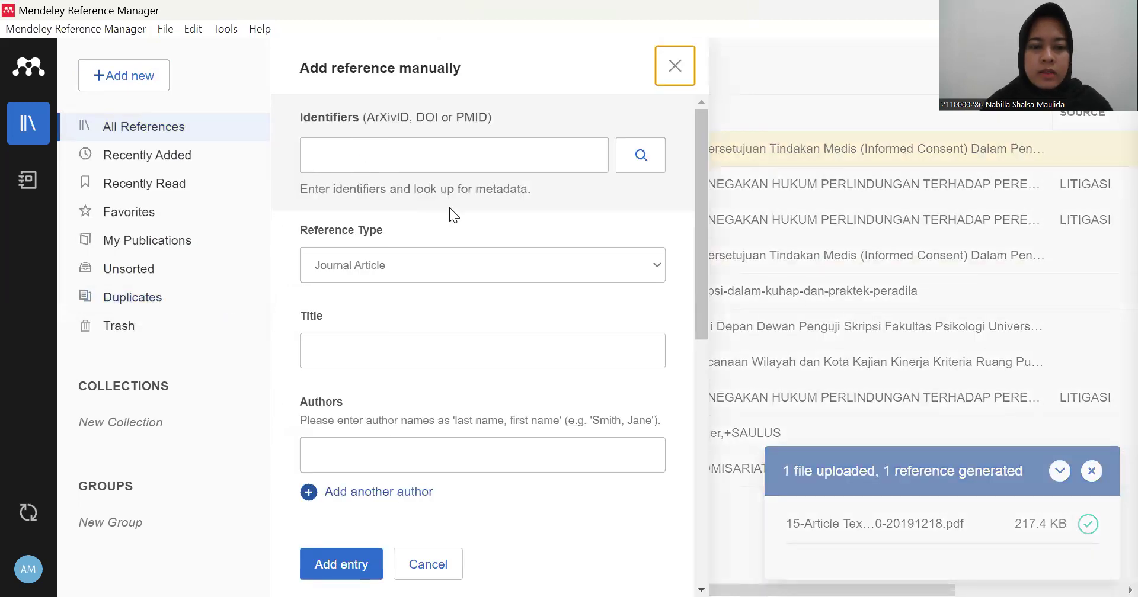
pyautogui.scroll(-5, 449, 209)
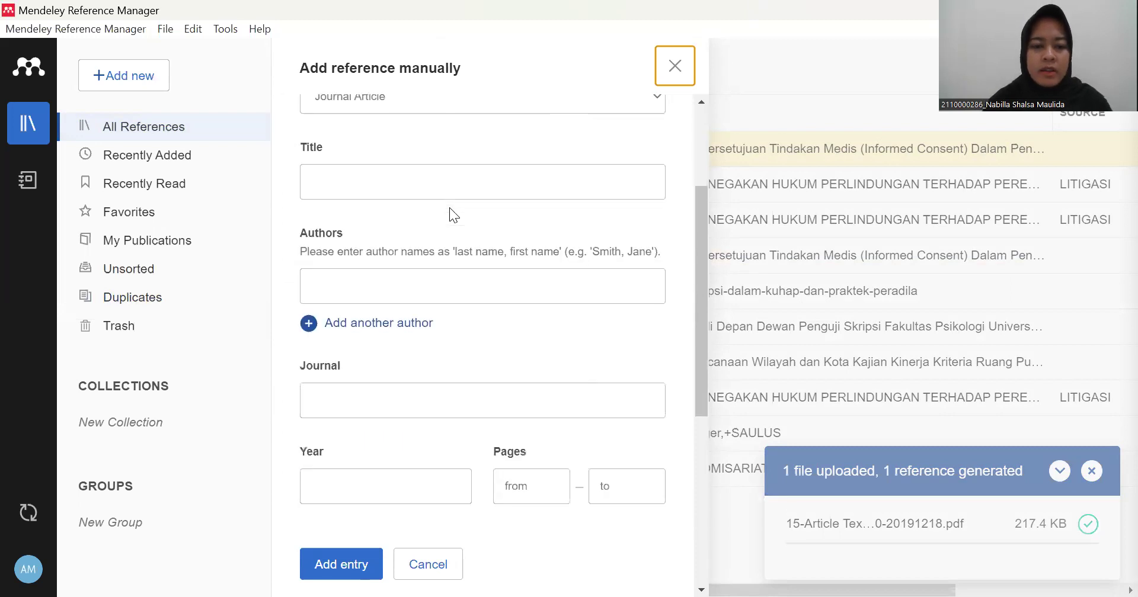
pyautogui.scroll(-4, 449, 207)
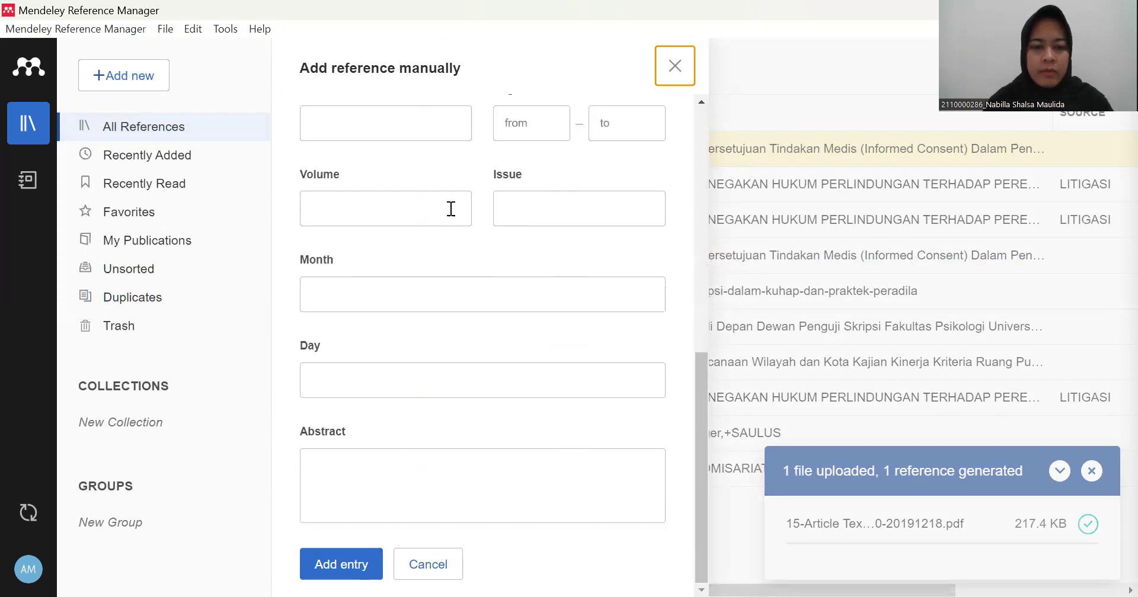
pyautogui.scroll(2, 451, 208)
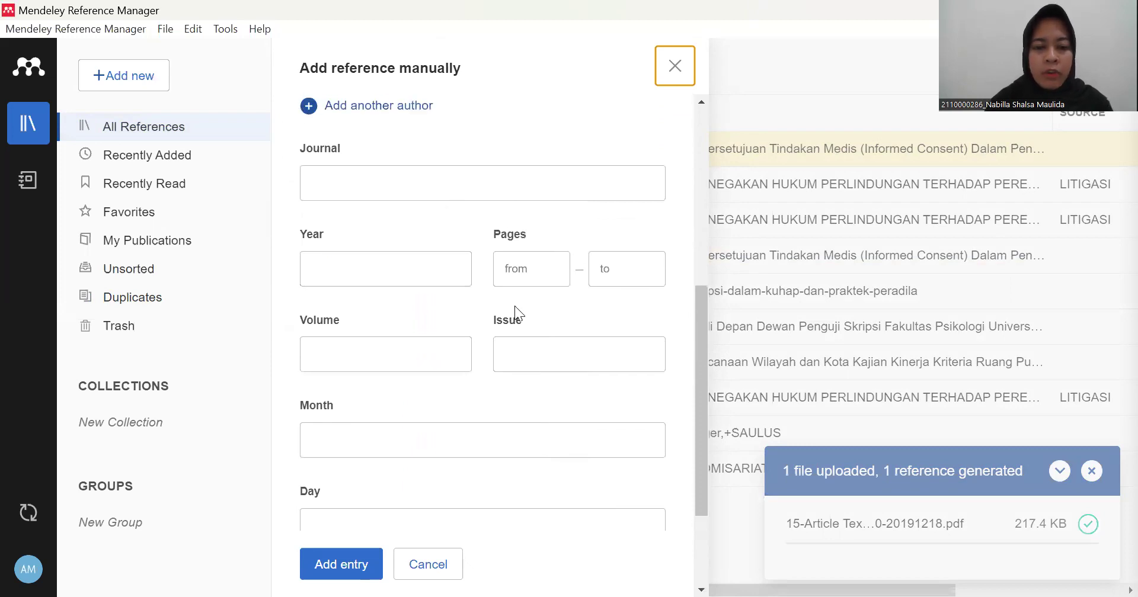
pyautogui.scroll(-1, 533, 352)
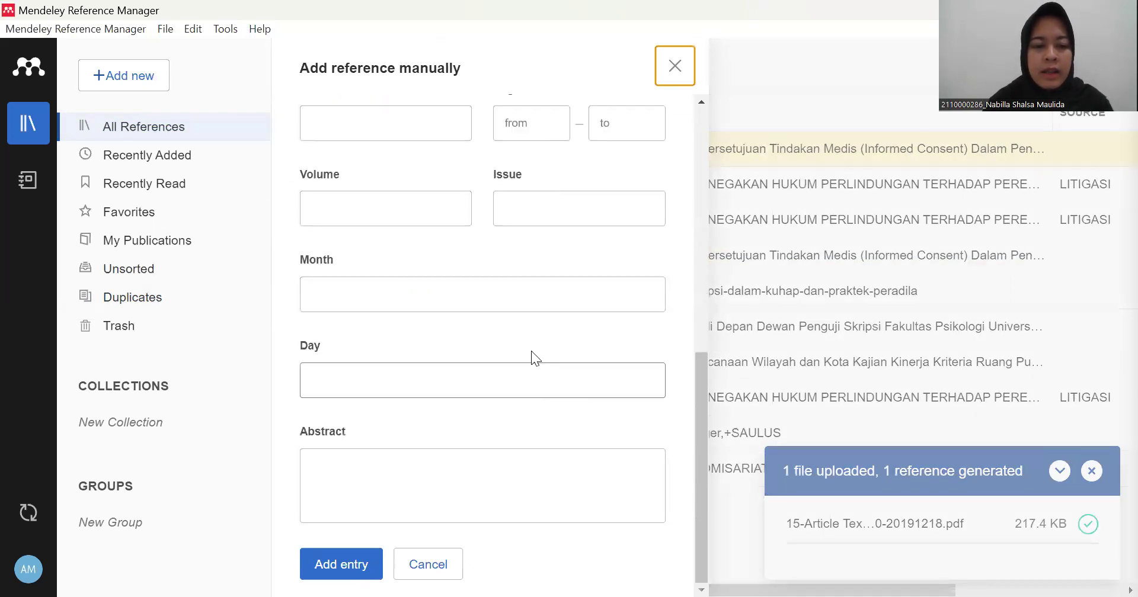
pyautogui.scroll(7, 531, 351)
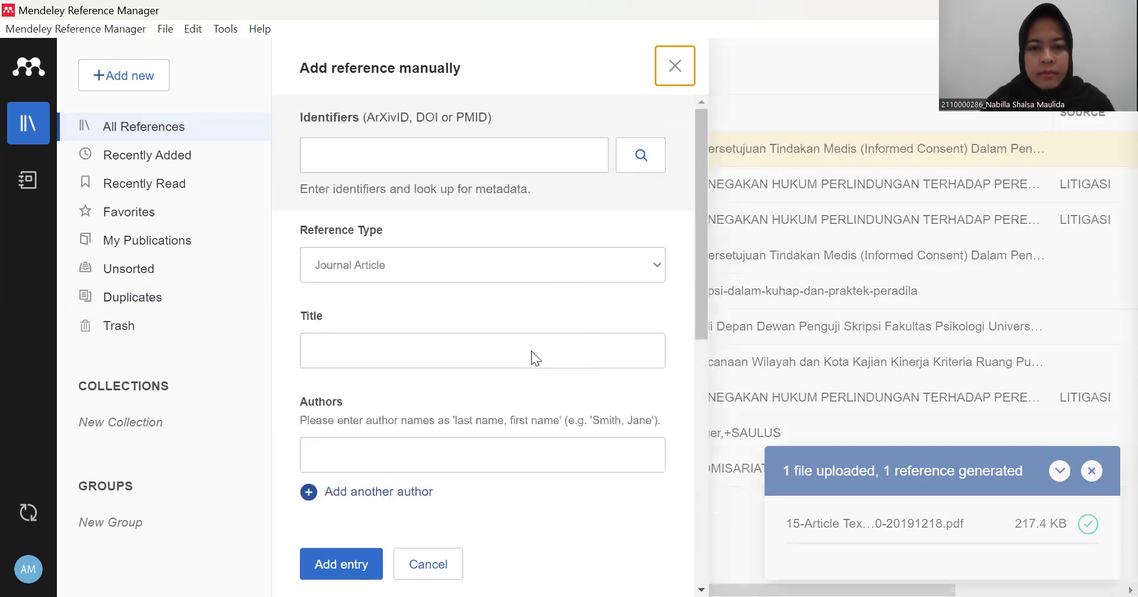
pyautogui.click(544, 193)
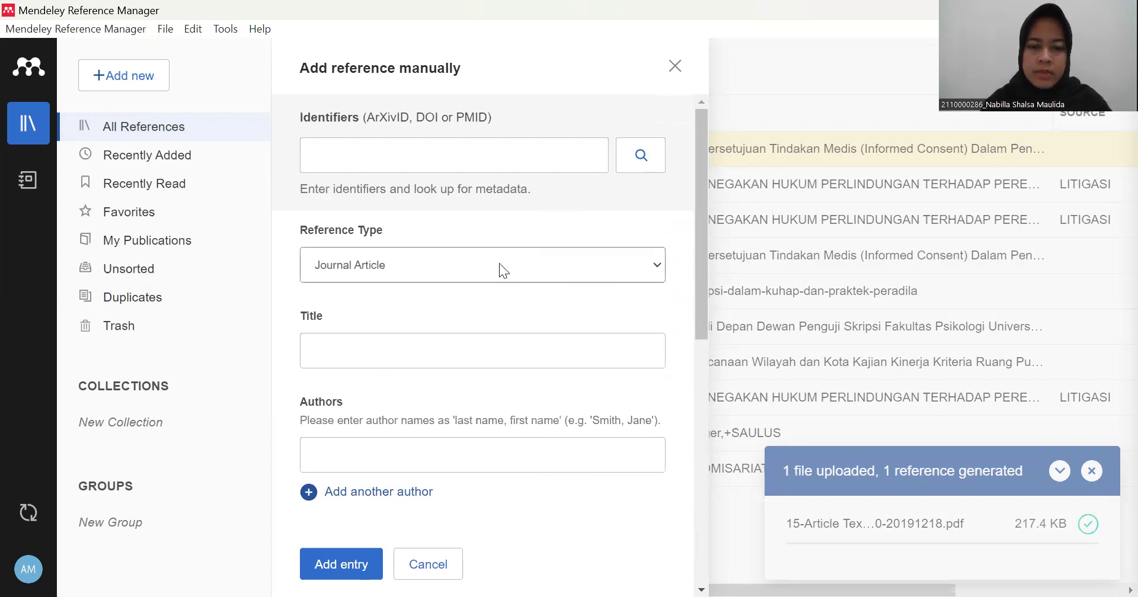
pyautogui.click(436, 560)
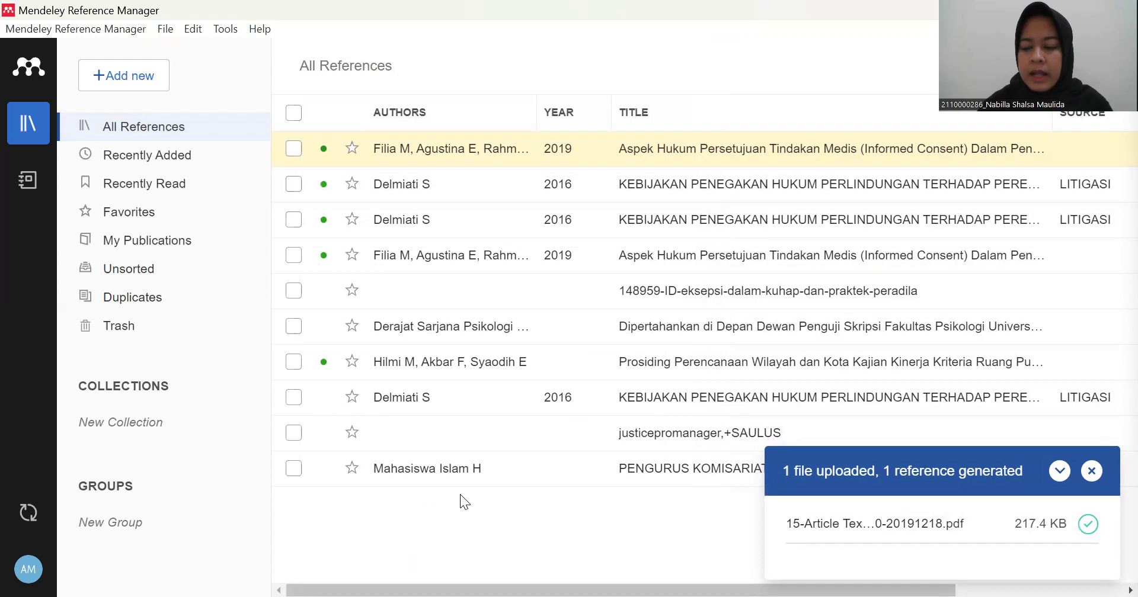
# Review the details of the newly imported "Aspek Hukum Persetujuan Tindakan Medis" reference, including its files, URLs and identifiers
pyautogui.click(633, 156)
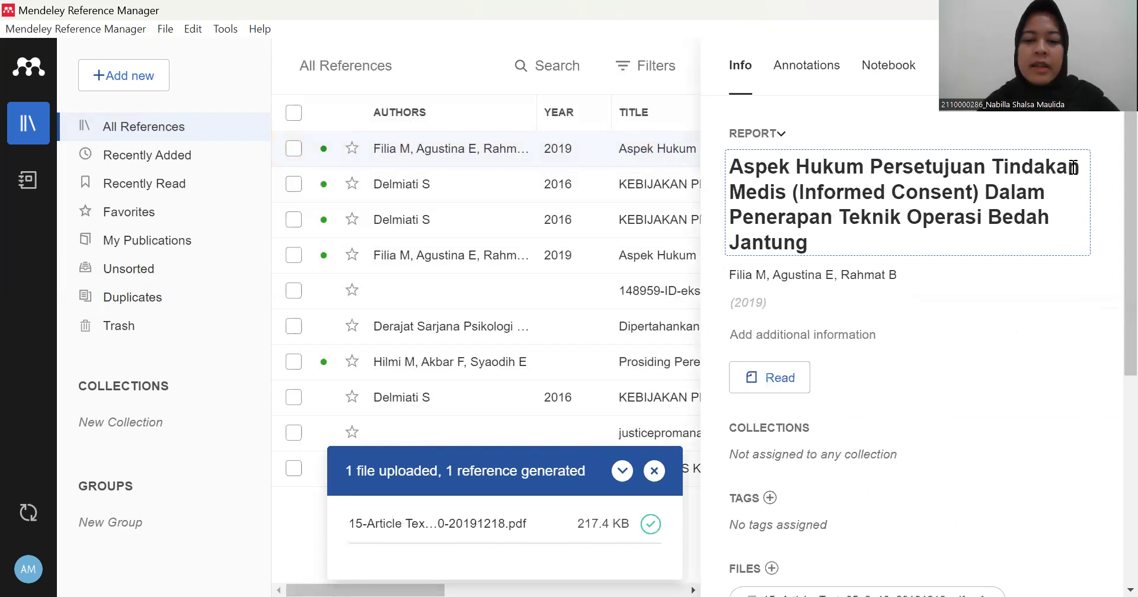
pyautogui.scroll(-2, 939, 320)
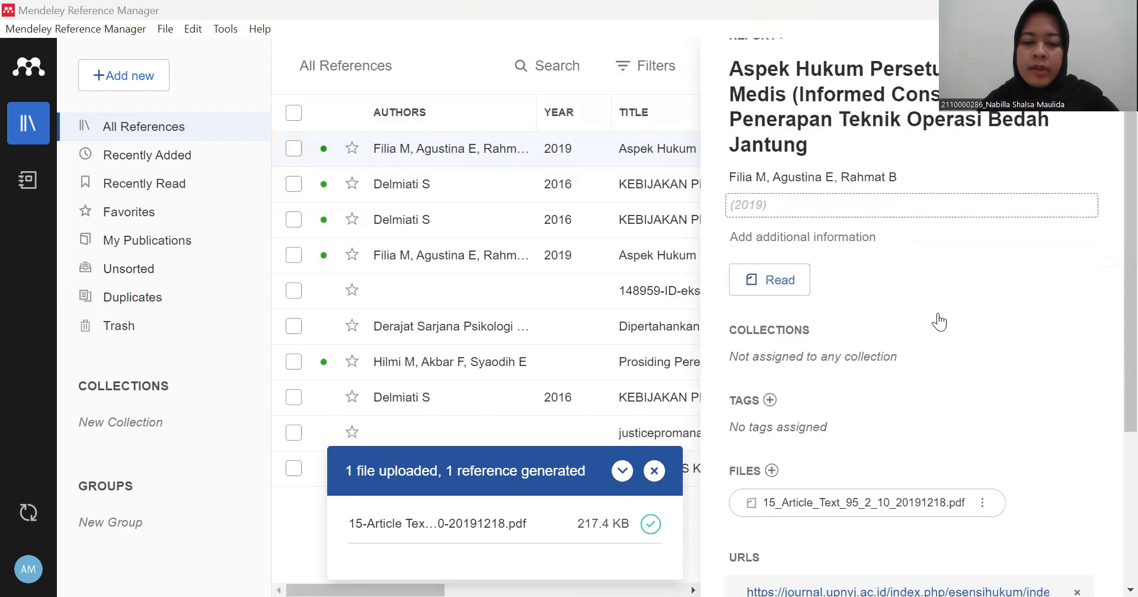
pyautogui.scroll(-2, 939, 322)
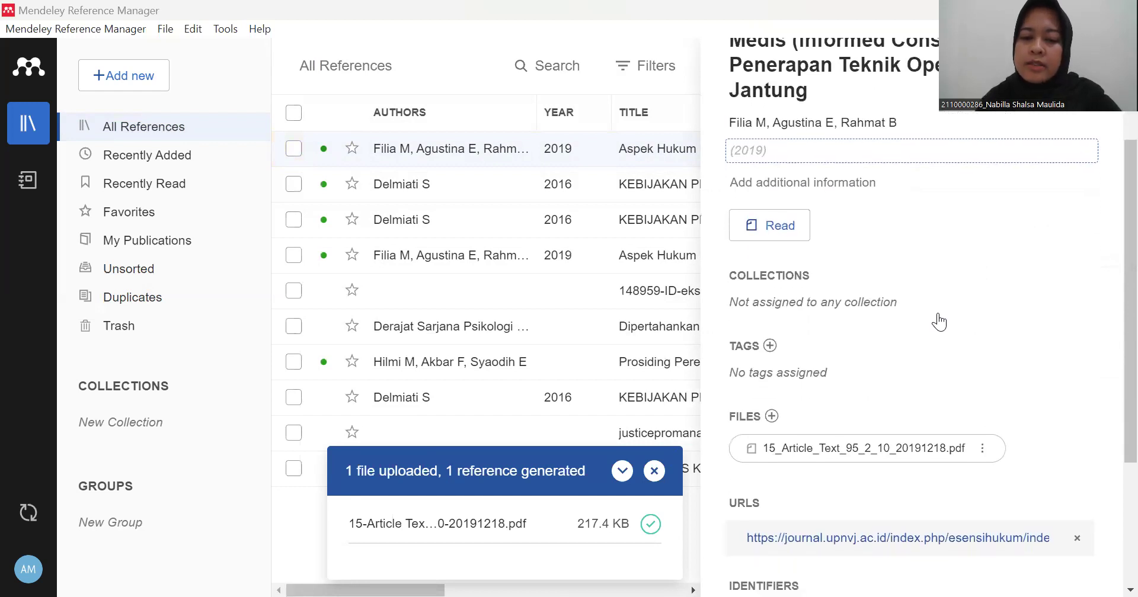
pyautogui.scroll(-4, 939, 321)
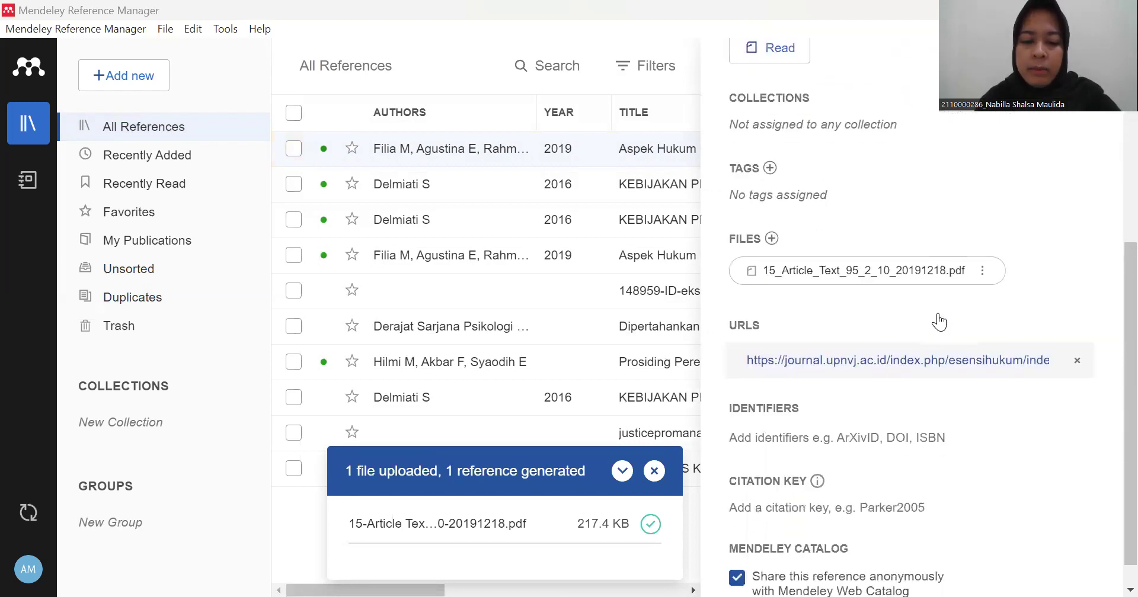
pyautogui.scroll(8, 938, 320)
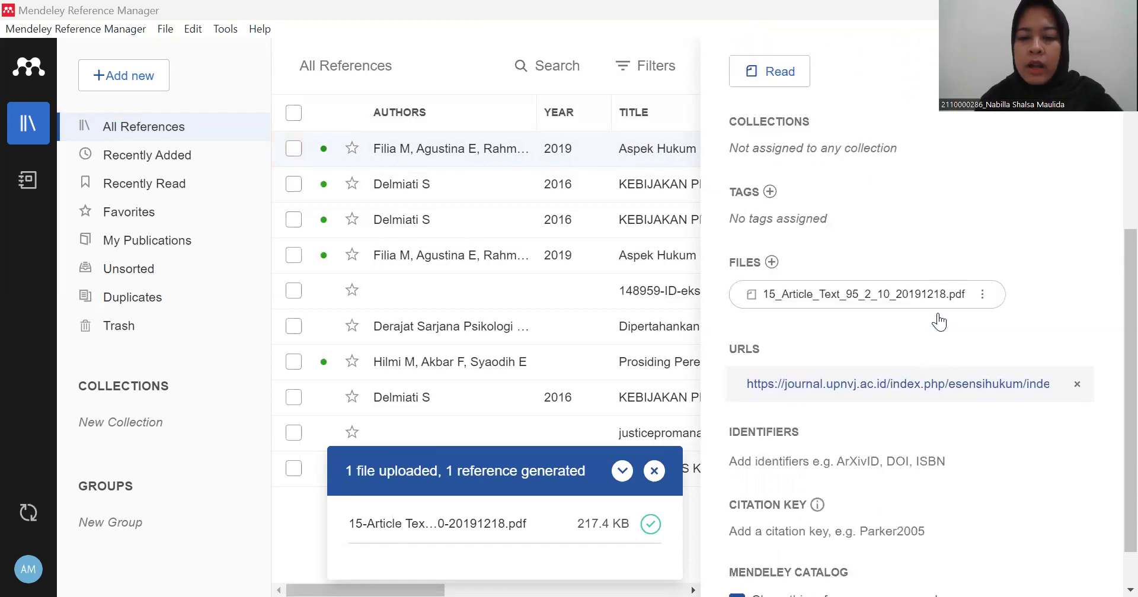